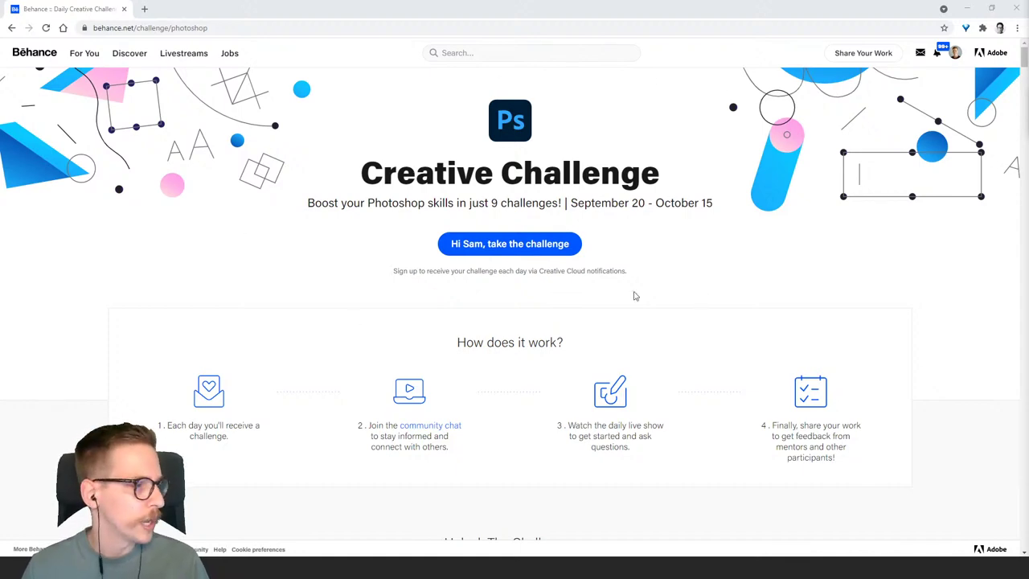
Review the unlocked Photoshop challenges on the Behance page and switch to the challenge channel in Discord.
scroll(294, 290, "down", 5)
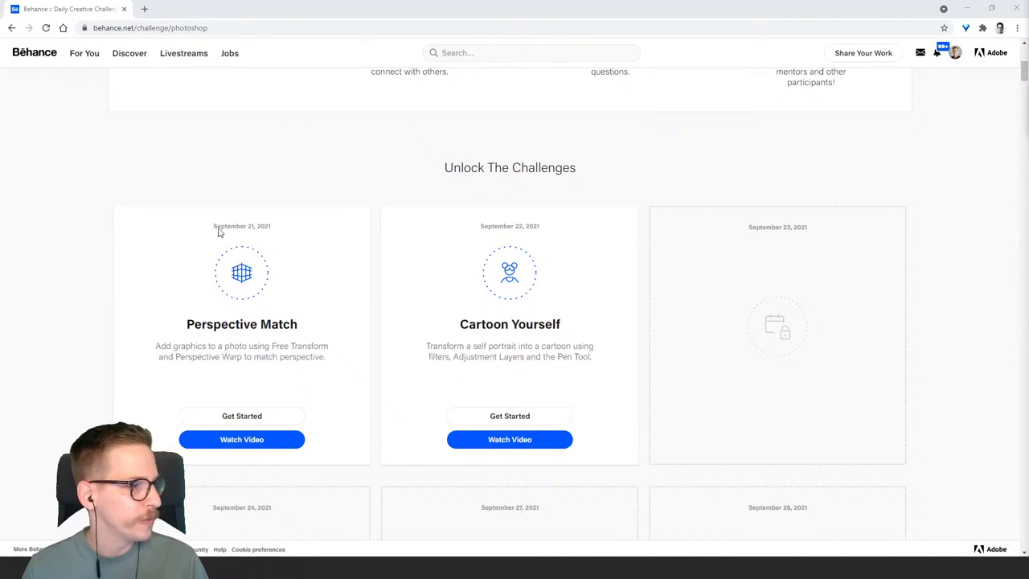
scroll(196, 201, "down", 2)
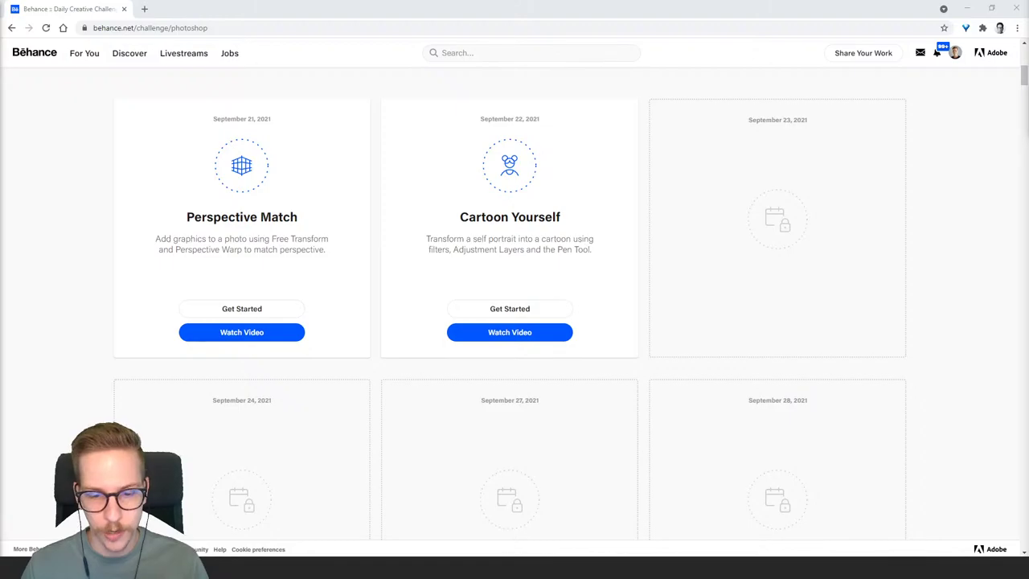
left_click(510, 570)
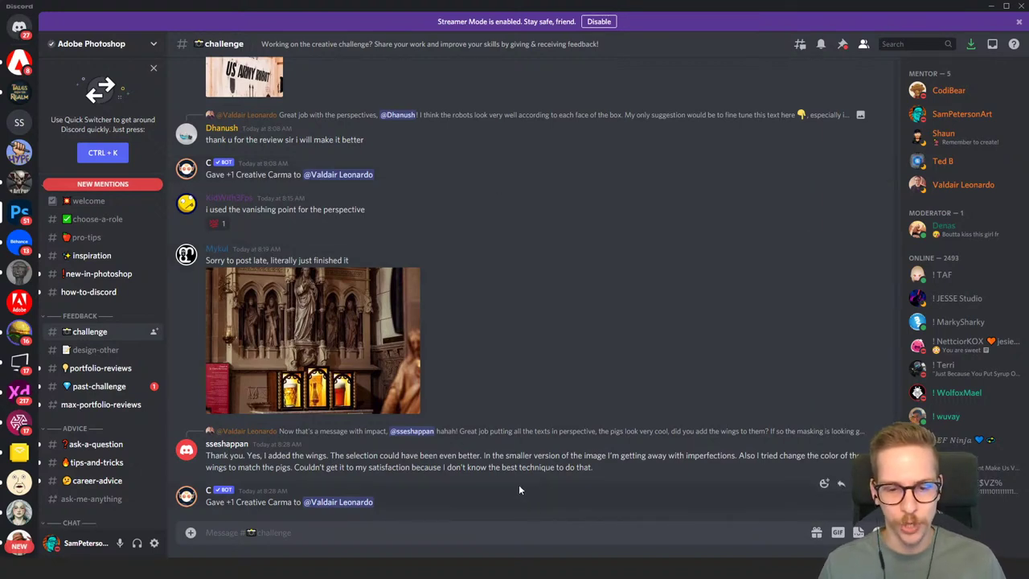
mouse_move(506, 555)
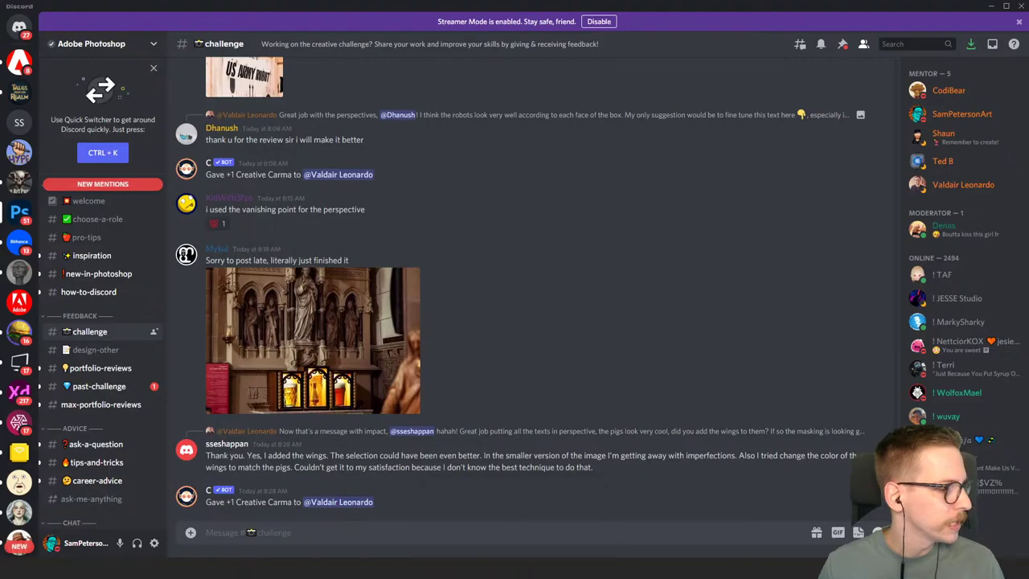
Switch to Photoshop and resize the image to a height of 1000 pixels with its proportions linked.
key("alt+Tab")
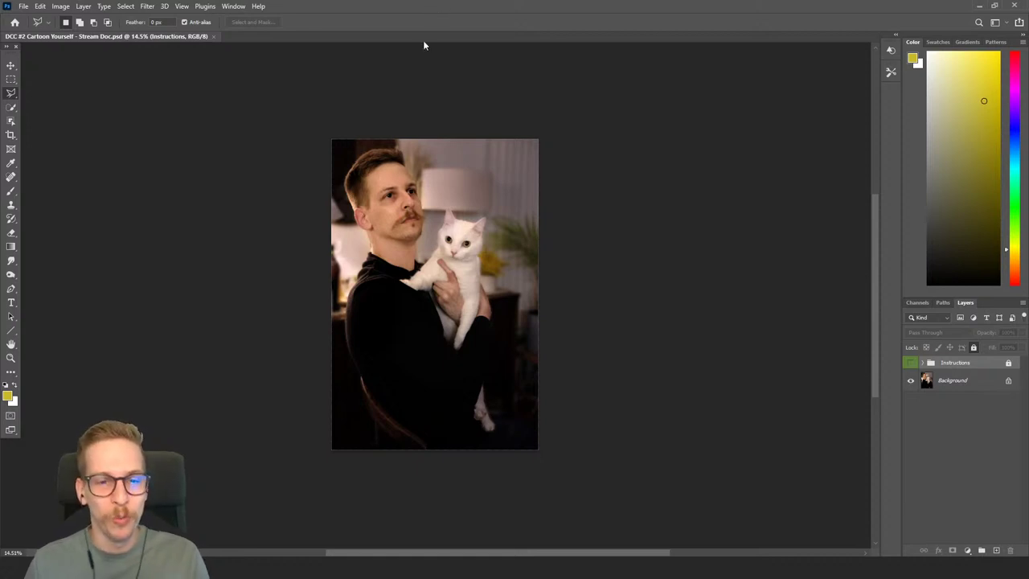
scroll(434, 167, "up", 2)
scroll(452, 157, "down", 1)
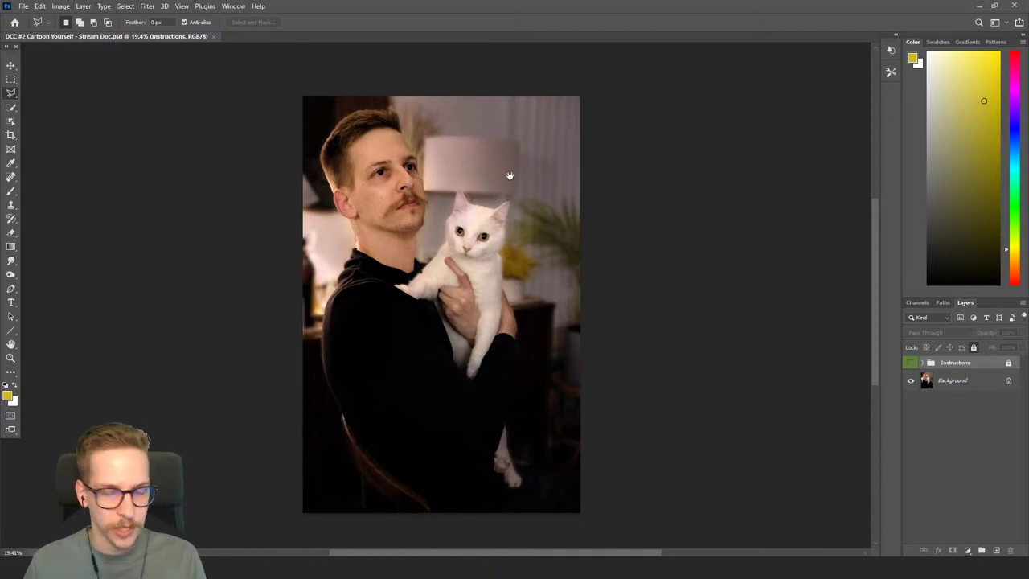
scroll(514, 165, "left", 1)
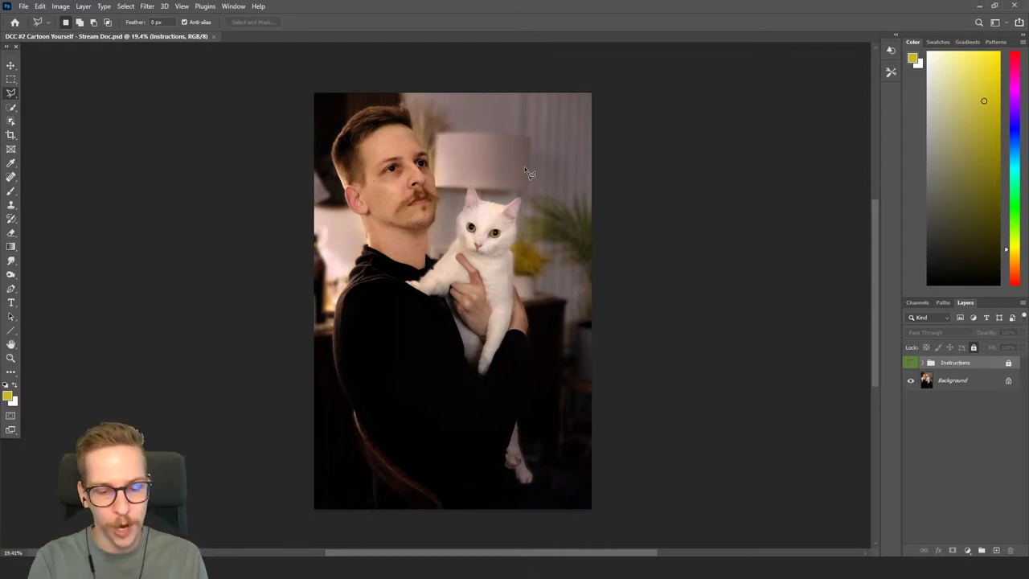
key("ctrl+alt+i")
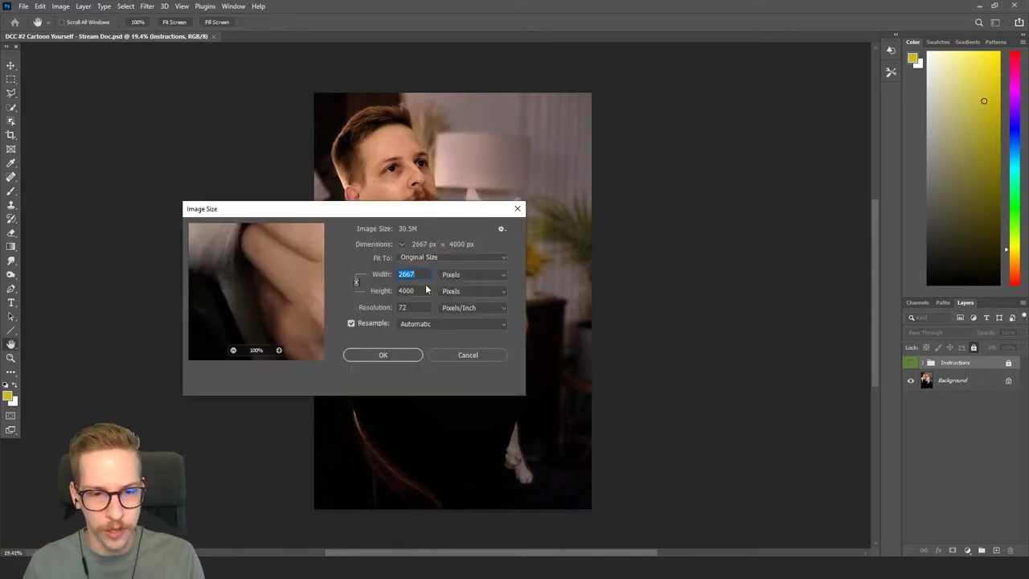
key("Tab")
type("1000")
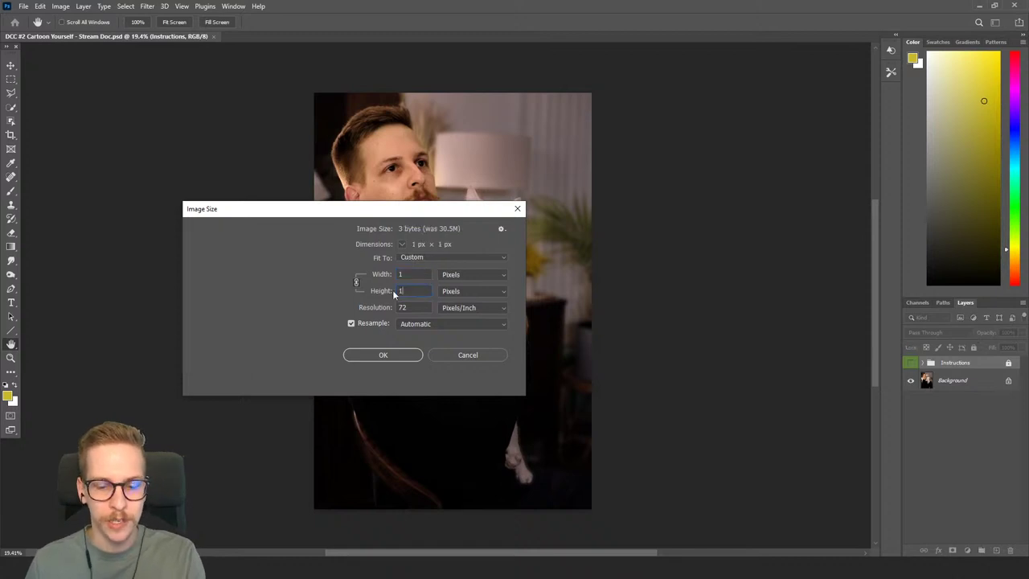
left_click(384, 355)
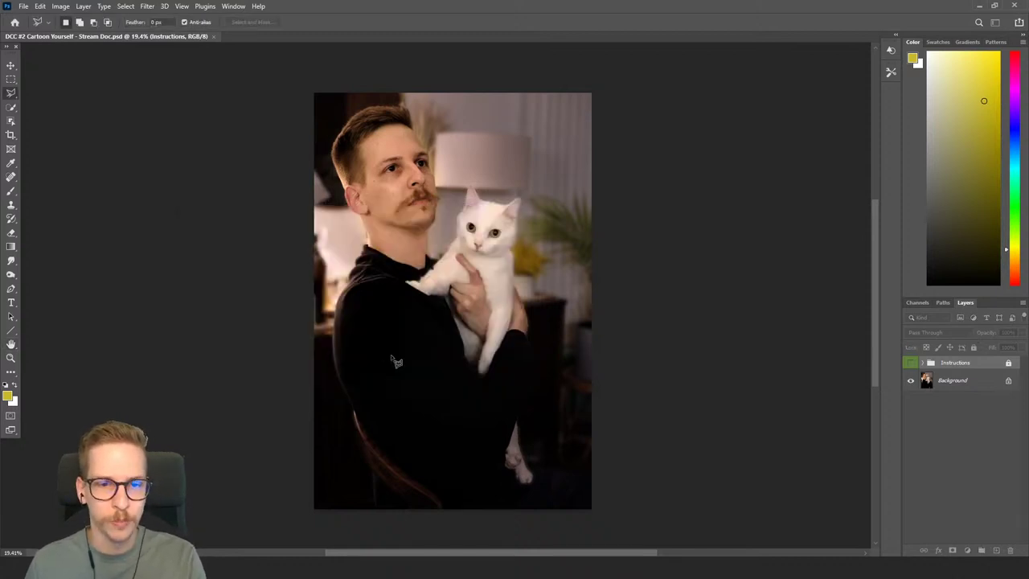
key("l")
scroll(398, 102, "up", 5)
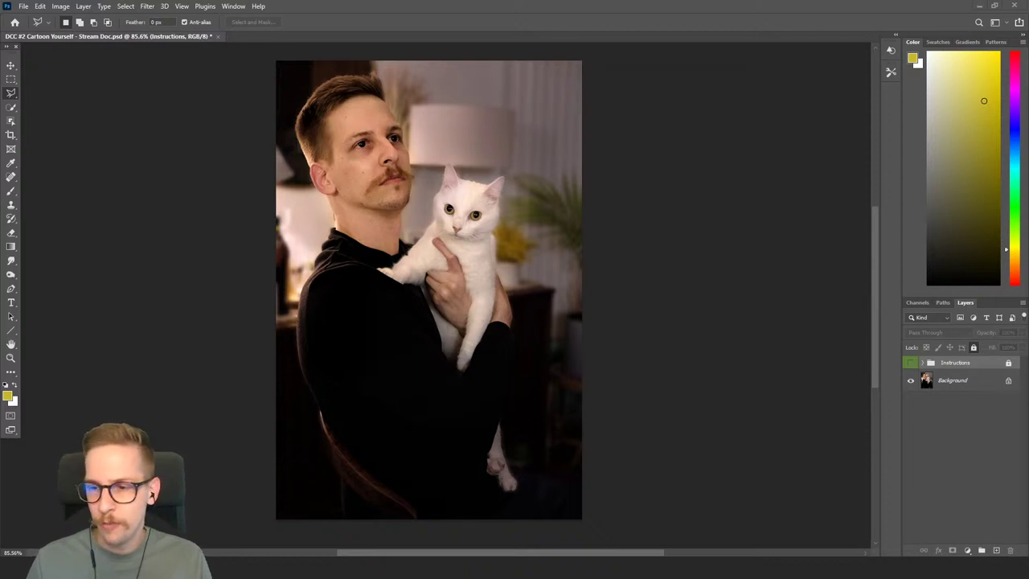
Convert the locked Background into a regular layer with the default name and duplicate it.
left_click(961, 387)
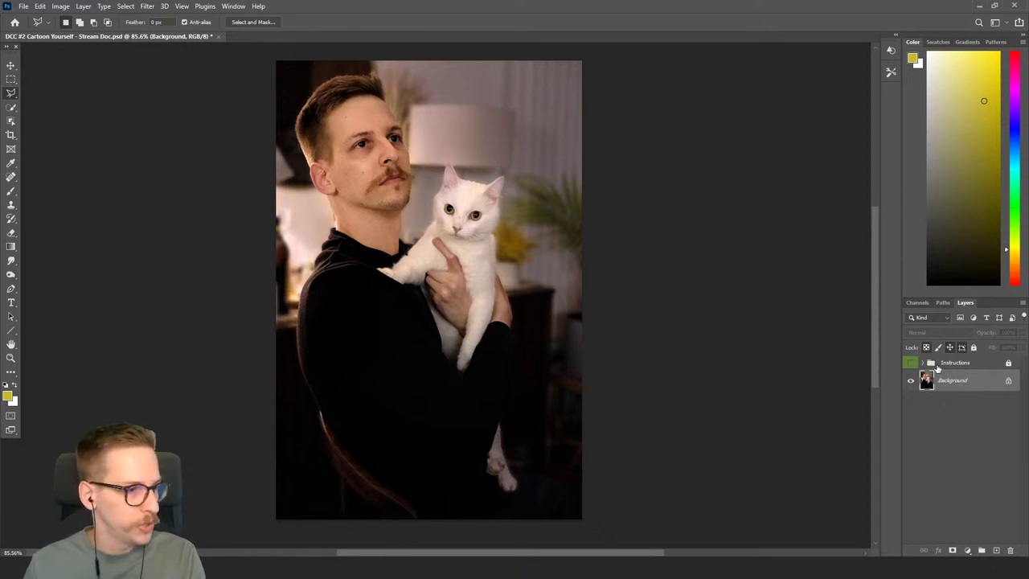
double_click(985, 386)
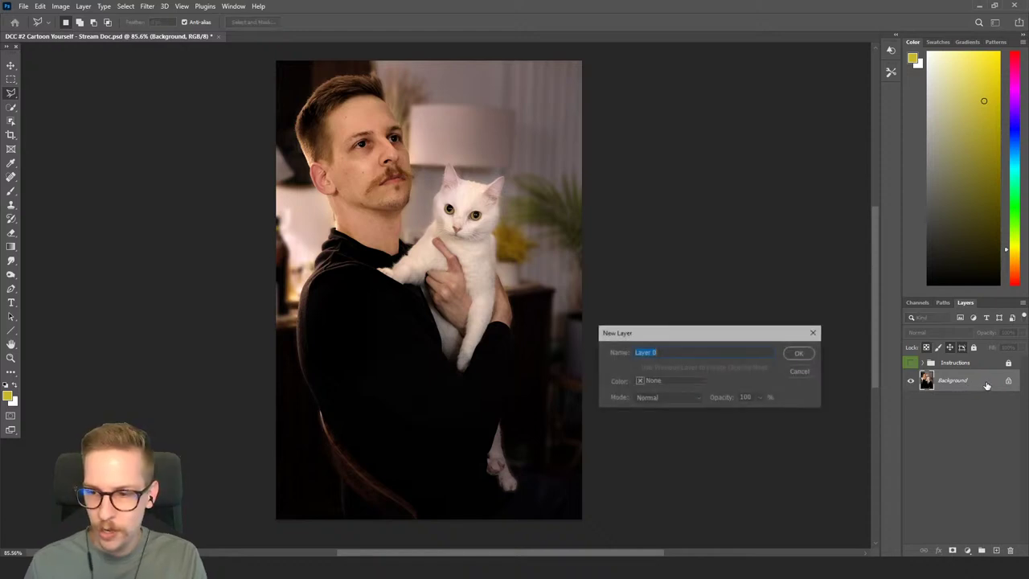
left_click(805, 359)
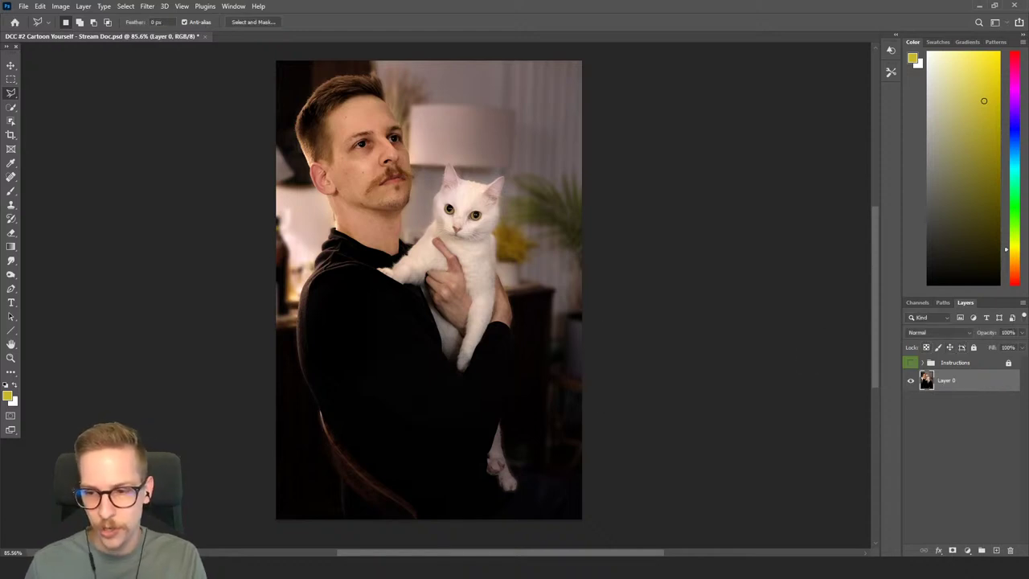
key("ctrl+j")
Rename the original photo layer beneath the copy as Backup and hide it.
double_click(949, 403)
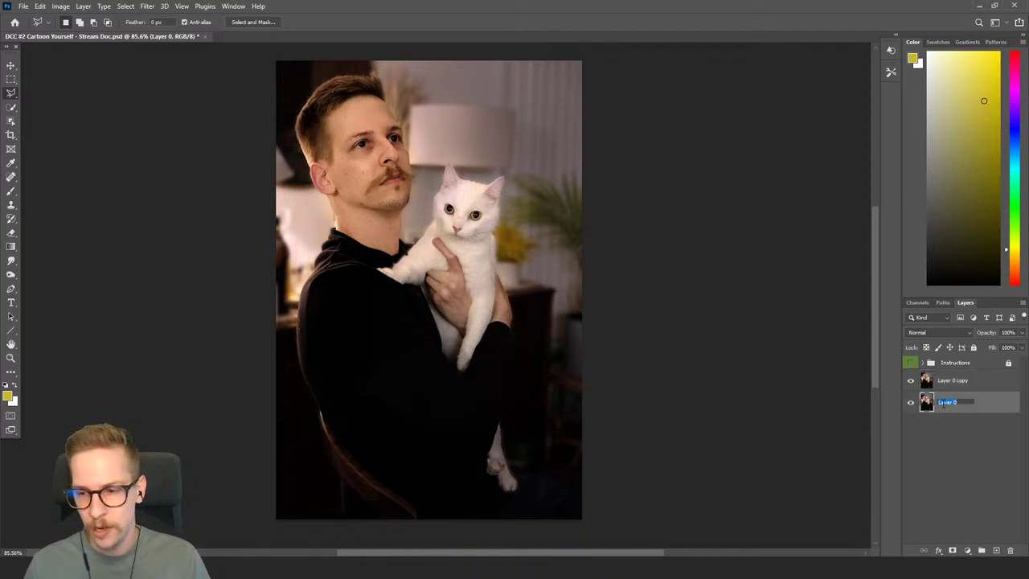
type("Back")
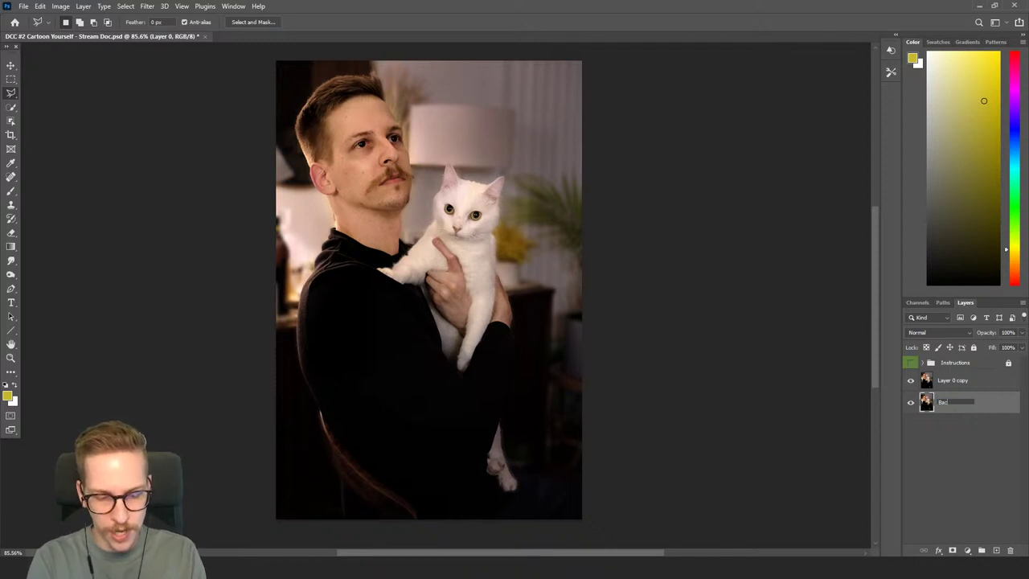
type("up")
key("Return")
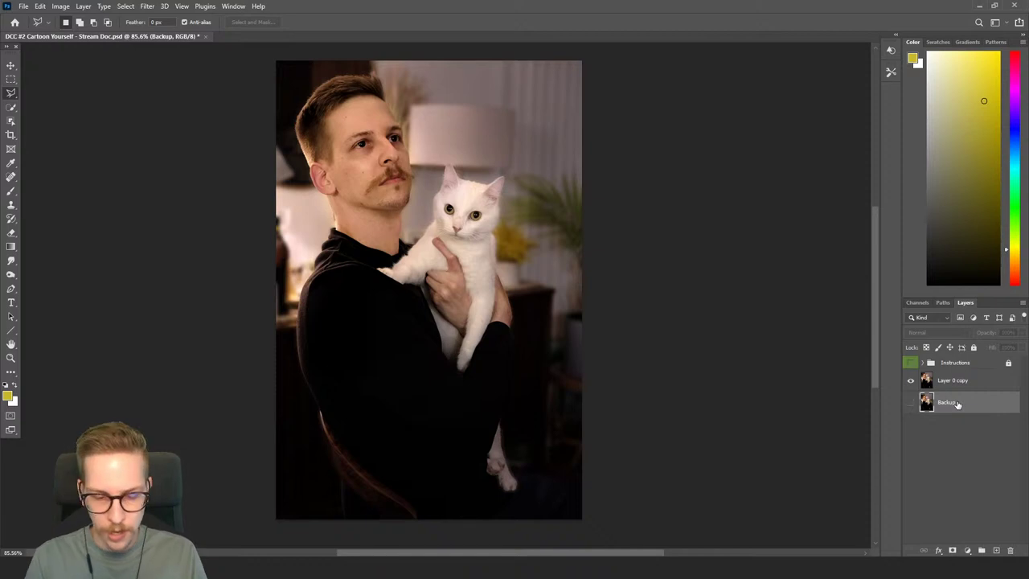
Create a new layer directly above Backup and fill it with white using the Paint Bucket tool.
key("ctrl+shift+n")
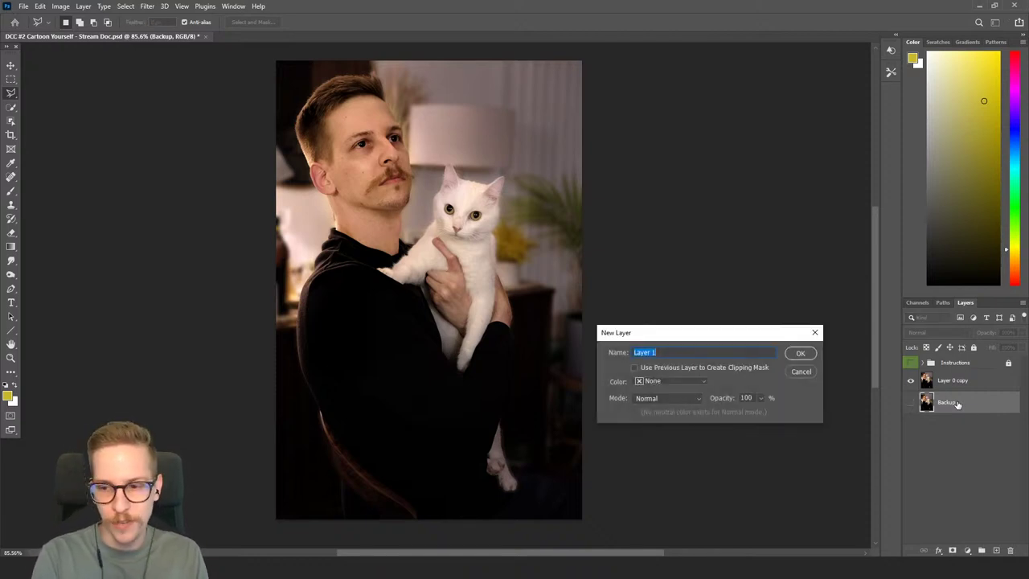
key("Return")
left_click_drag(949, 258, 927, 53)
key("g")
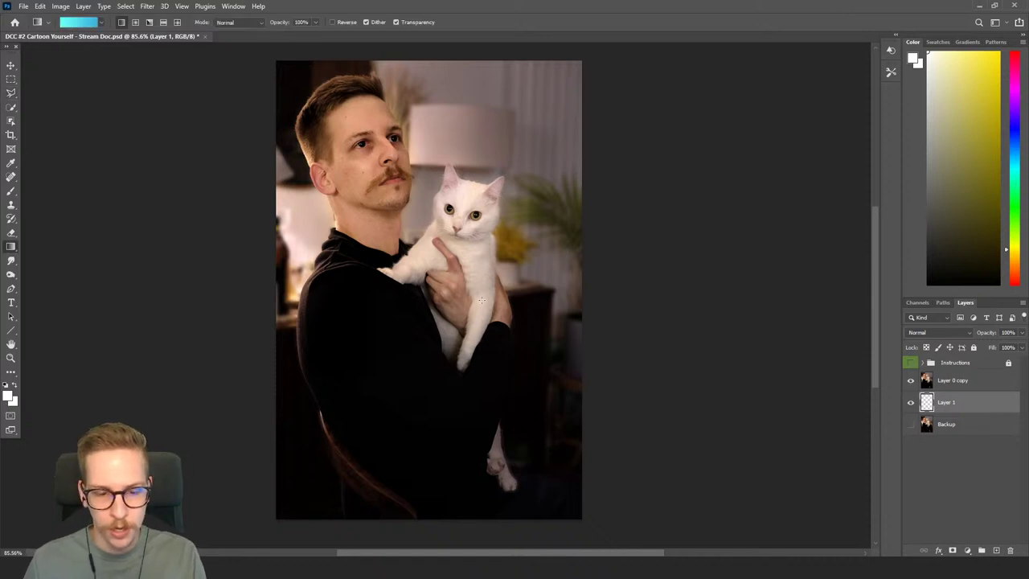
right_click(15, 246)
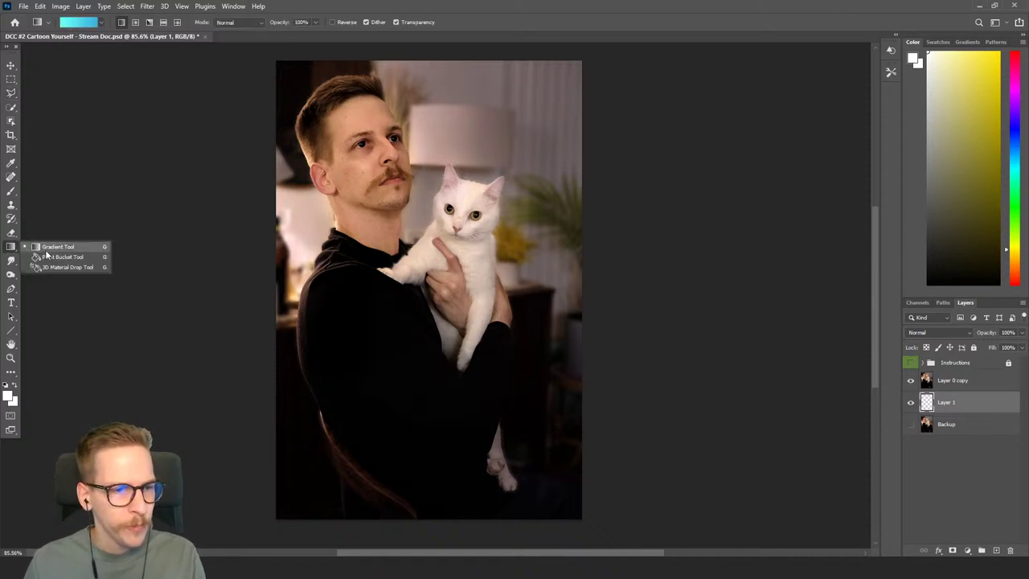
left_click(50, 256)
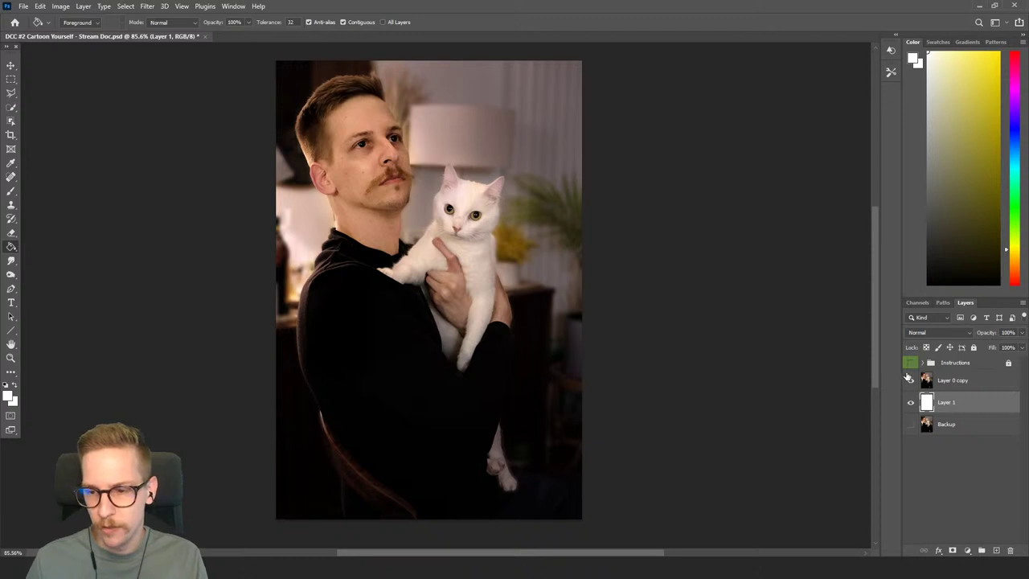
Select the photo copy layer and toggle its visibility to check the white layer beneath, leaving the photo visible.
left_click(911, 383)
left_click(933, 386)
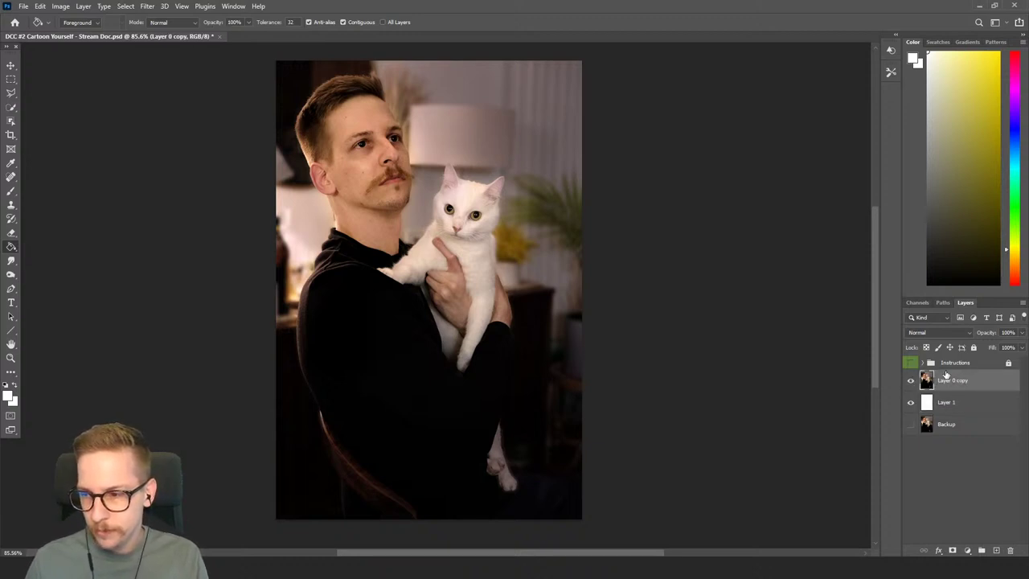
left_click(912, 383)
left_click(912, 383)
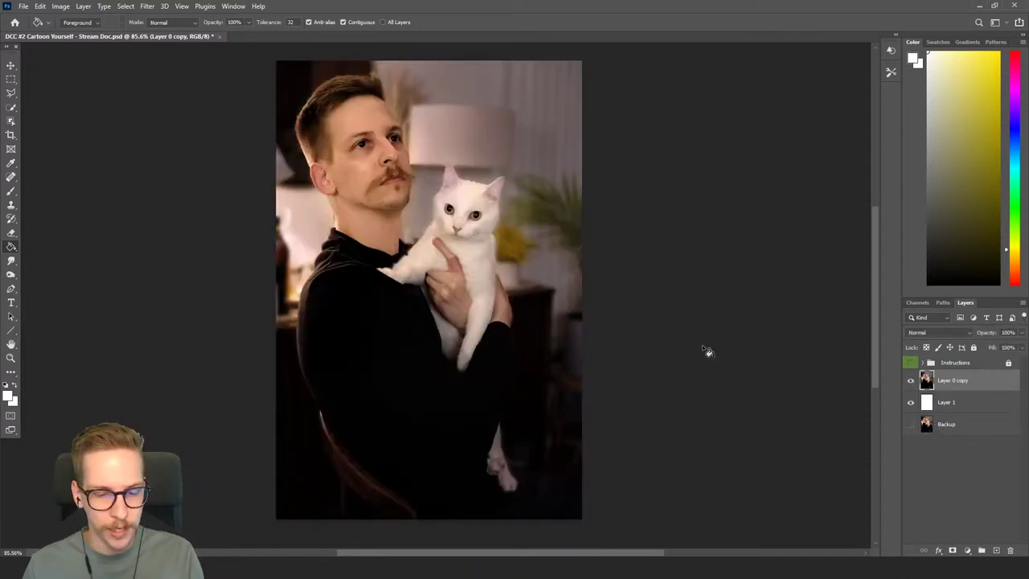
Select the man and cat with Select Subject and open the selection in Select and Mask.
left_click(11, 107)
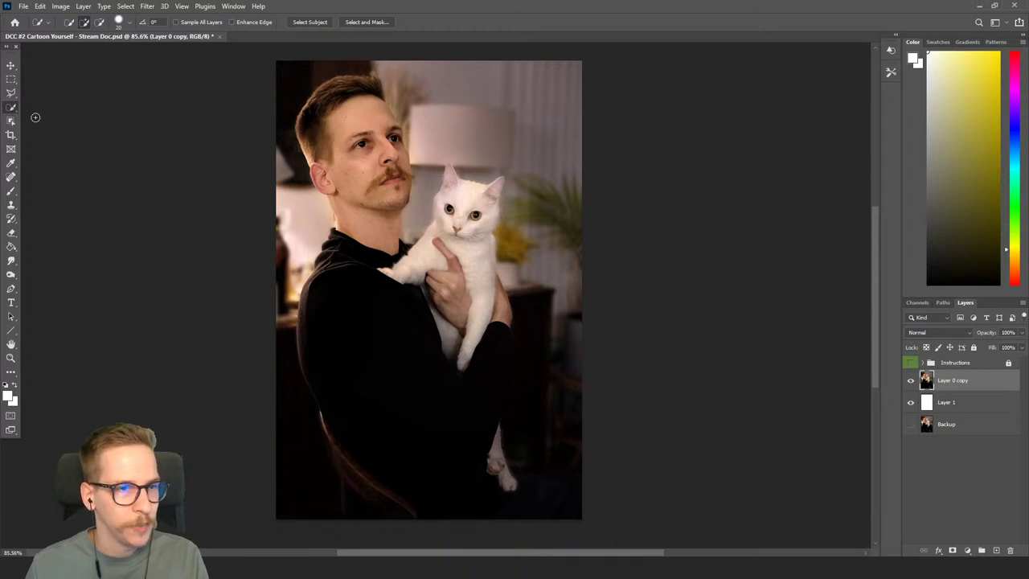
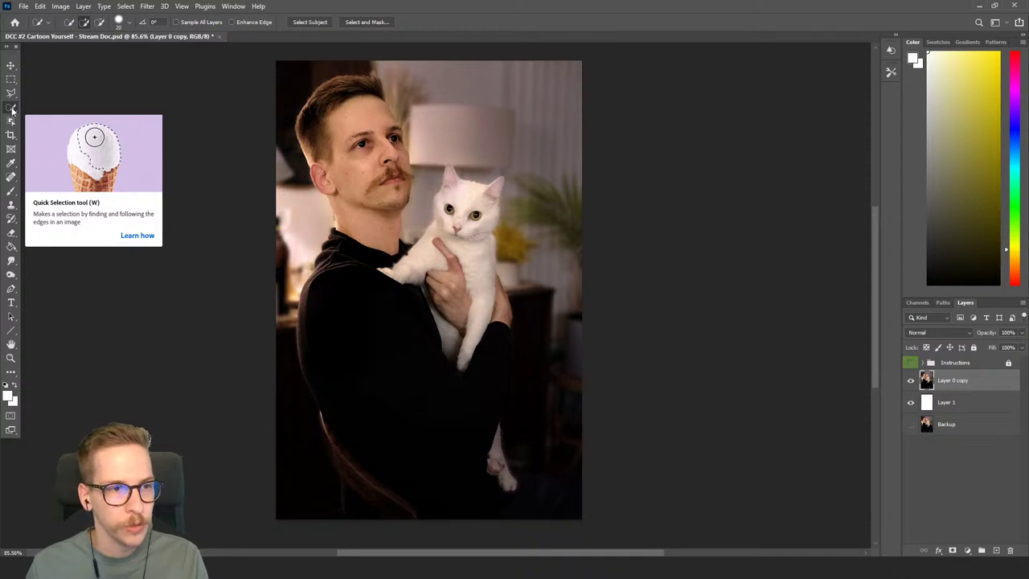
left_click(316, 23)
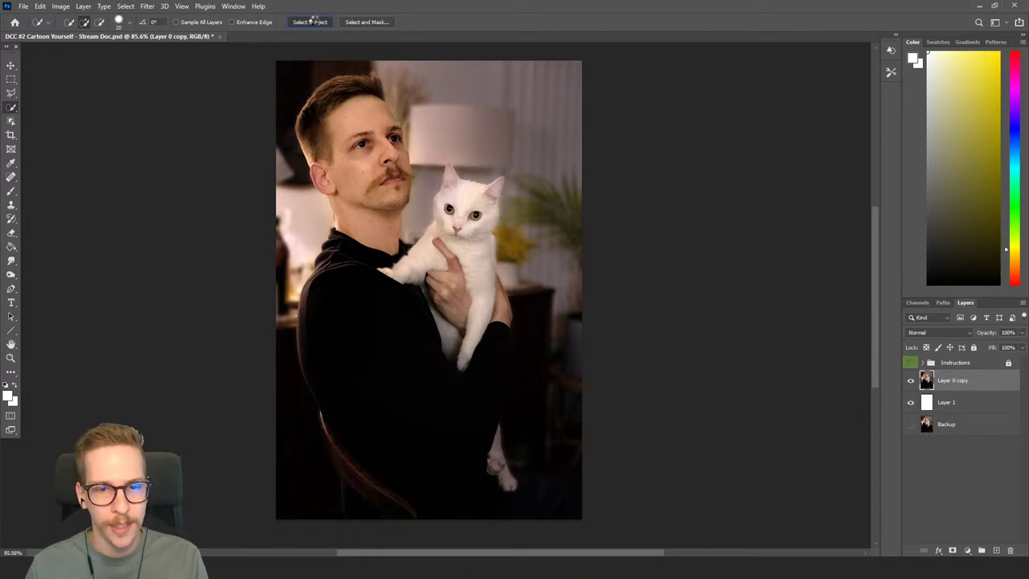
left_click(360, 22)
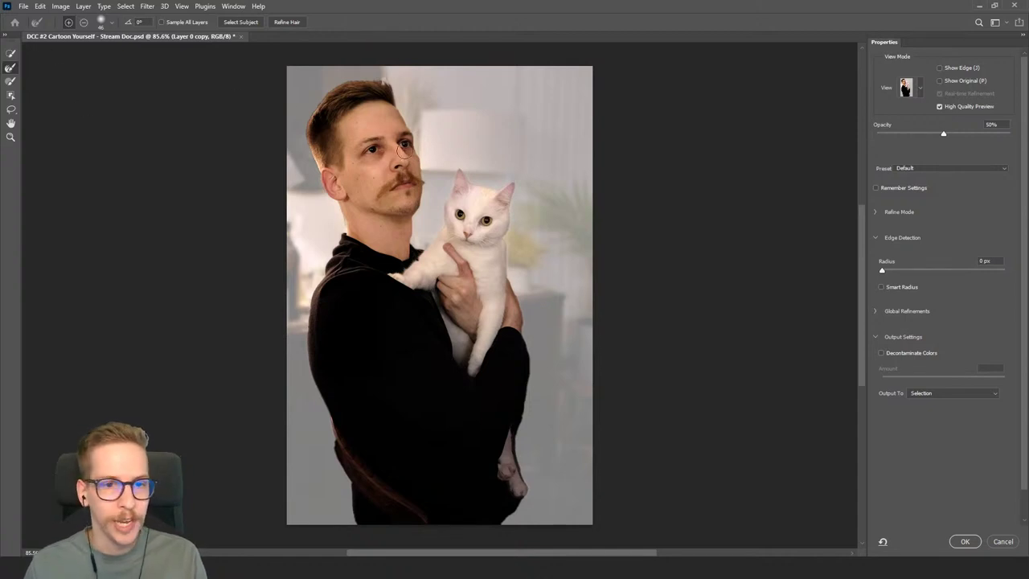
Preview the selection in the Overlay and On White views, accept it, and apply it as a layer mask on the photo copy.
left_click(922, 92)
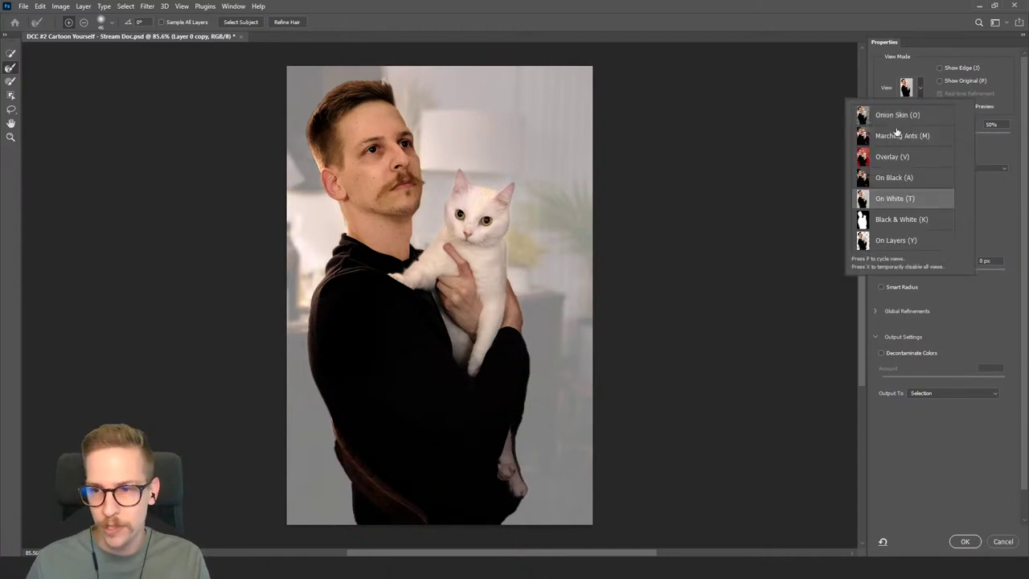
left_click(888, 159)
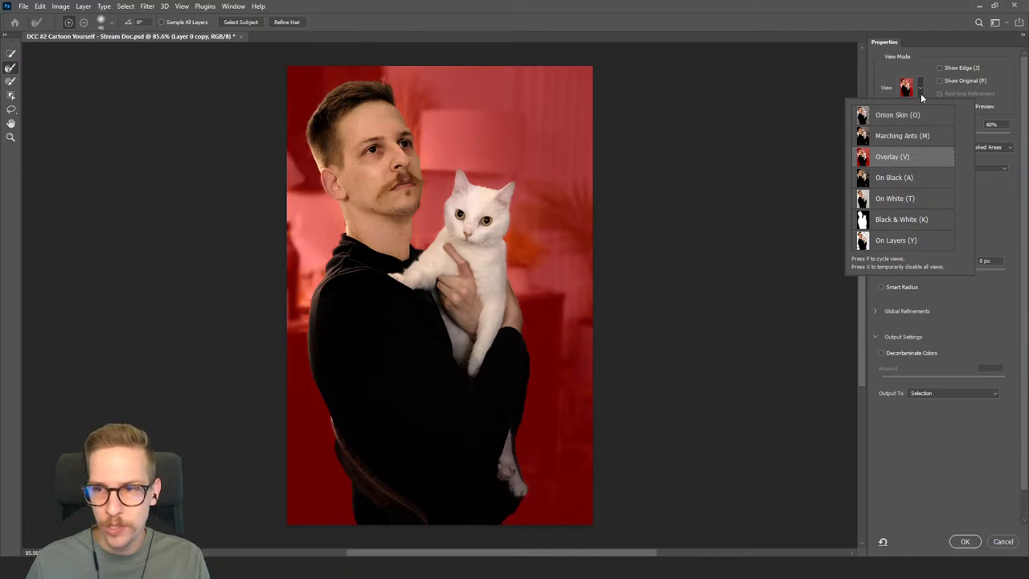
left_click(922, 94)
left_click(922, 94)
left_click(891, 201)
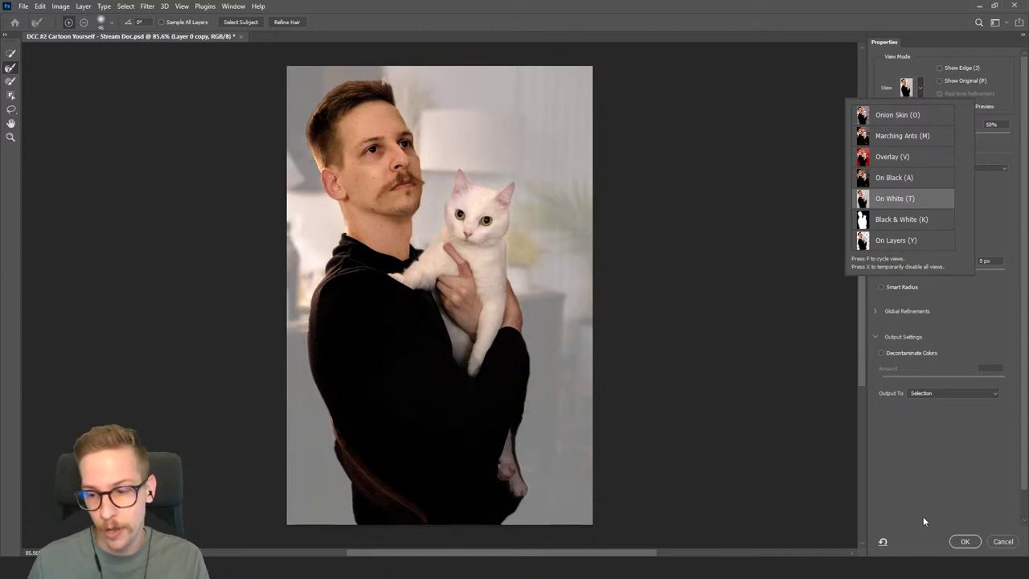
left_click(966, 543)
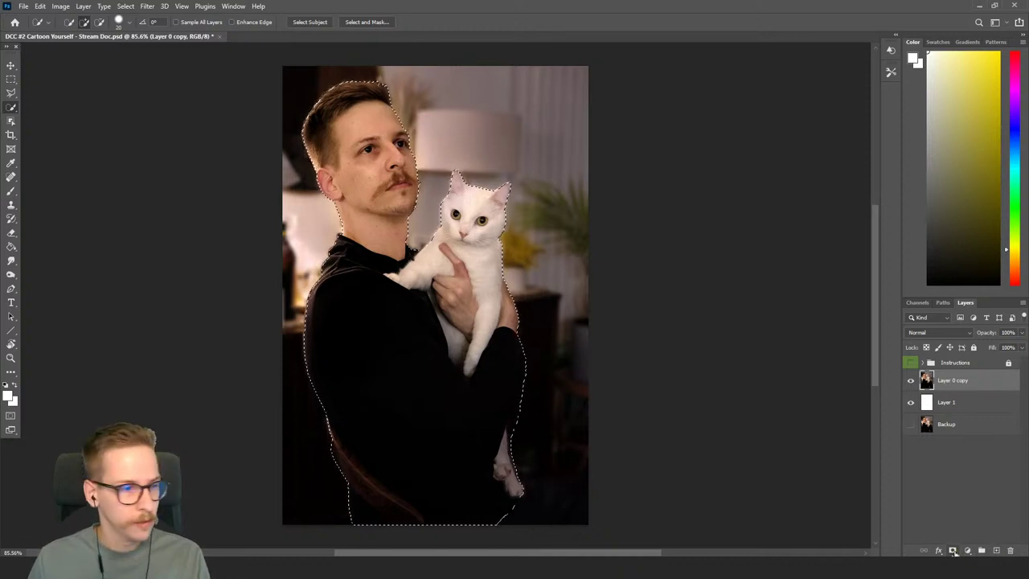
left_click(952, 551)
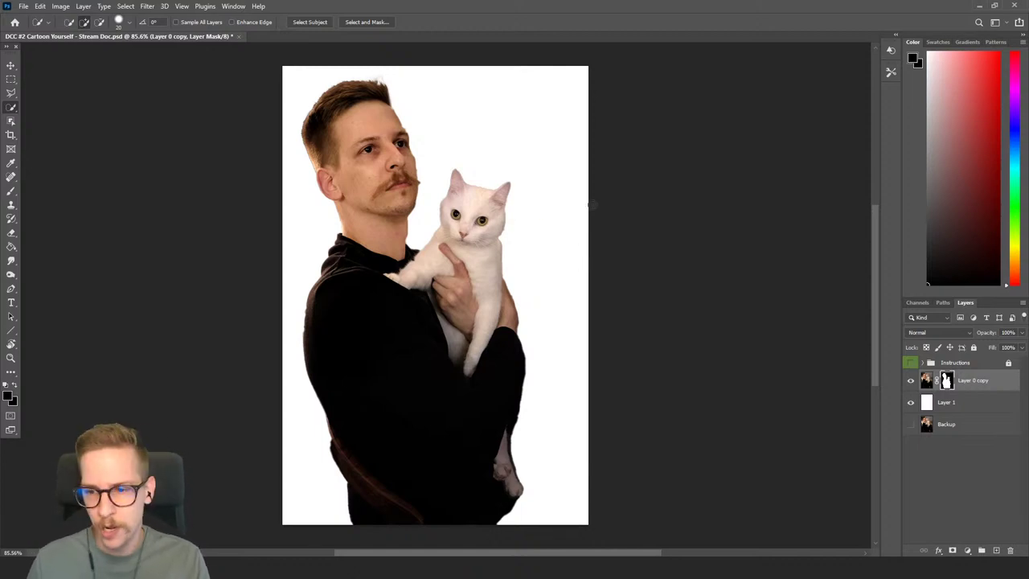
Paint black on the layer mask with the Brush tool to hide the stray wisps above the man's hair.
left_click_drag(397, 82, 561, 211)
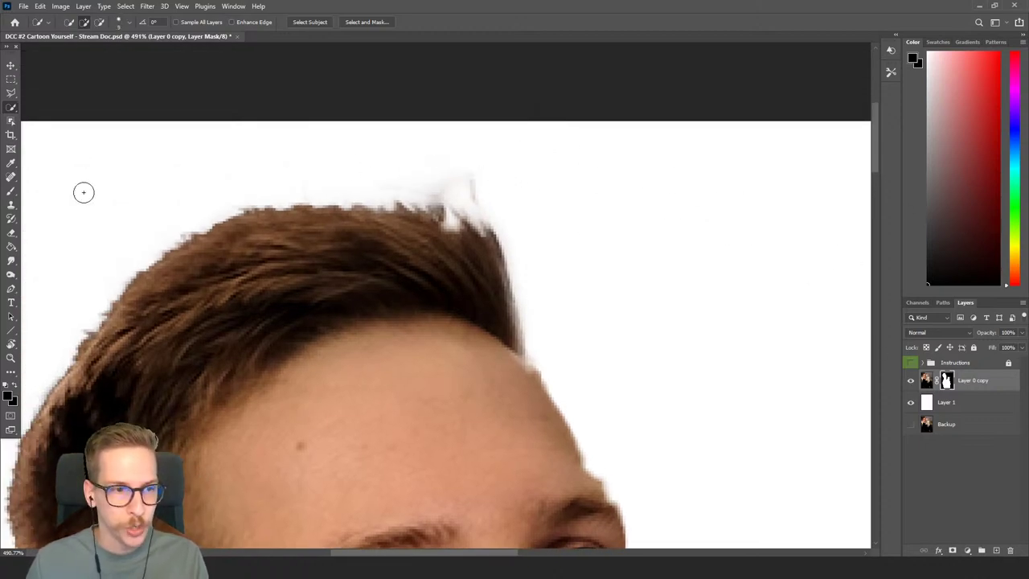
left_click(11, 192)
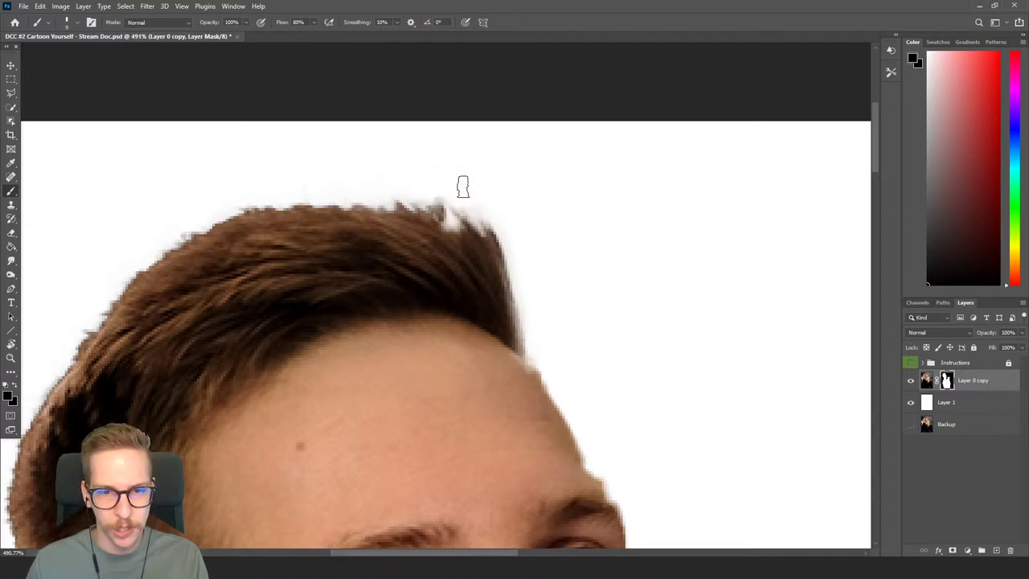
scroll(420, 165, "down", 10)
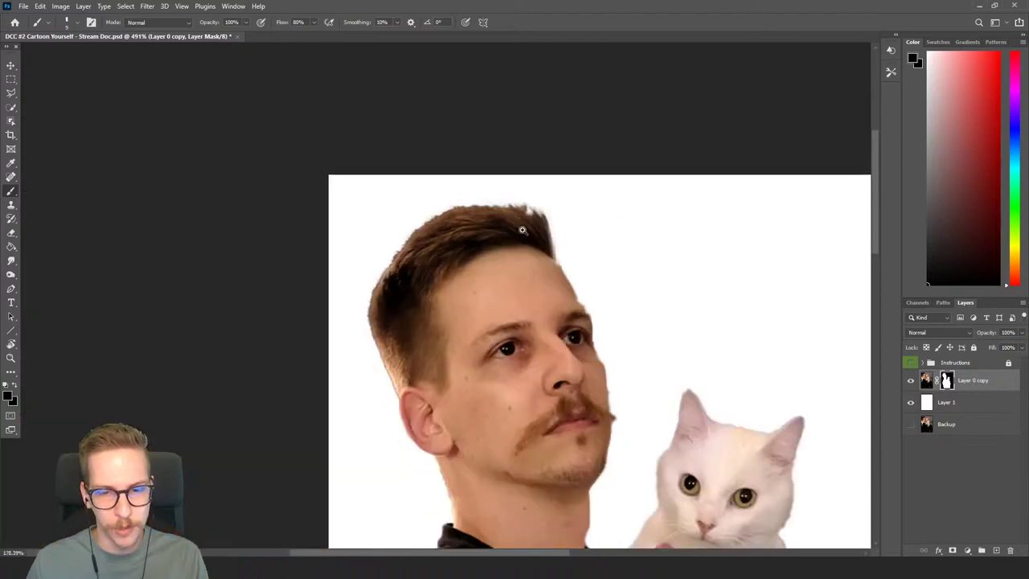
Toggle the masked photo copy's visibility to check the cutout on white, and convert the layer to a smart object.
left_click_drag(560, 188, 544, 170)
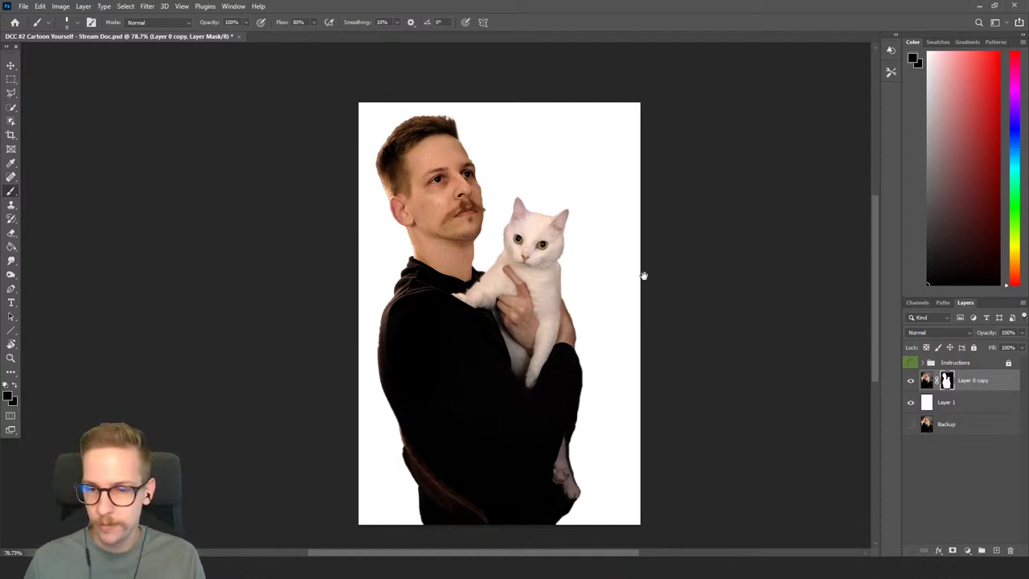
left_click_drag(643, 276, 624, 274)
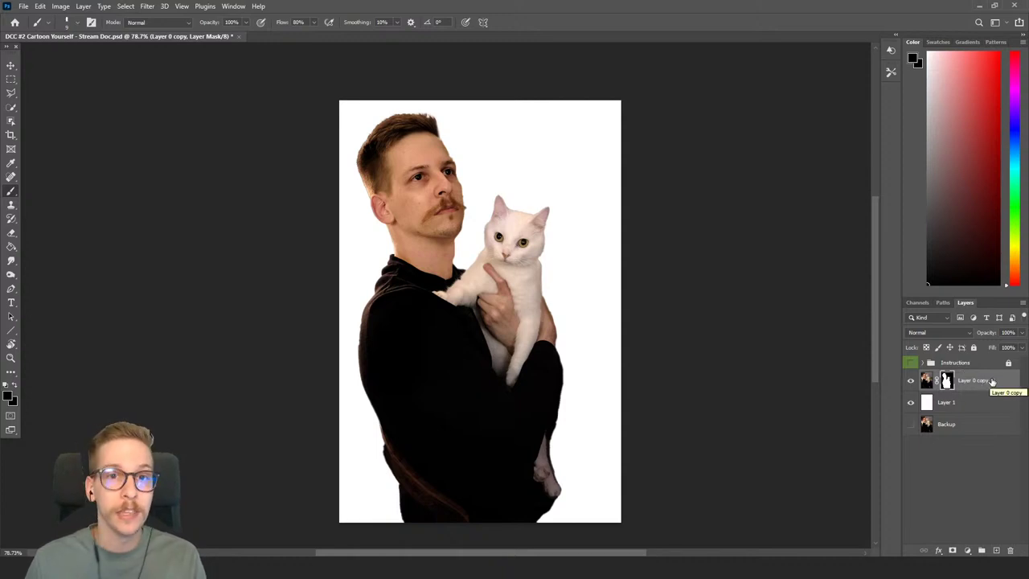
left_click(911, 380)
left_click(911, 381)
right_click(974, 383)
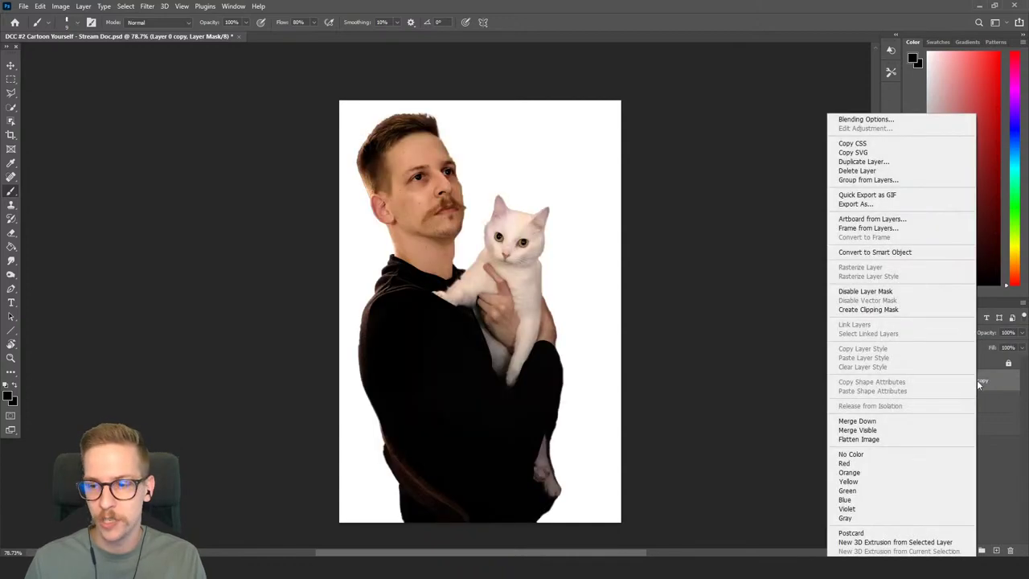
left_click(885, 253)
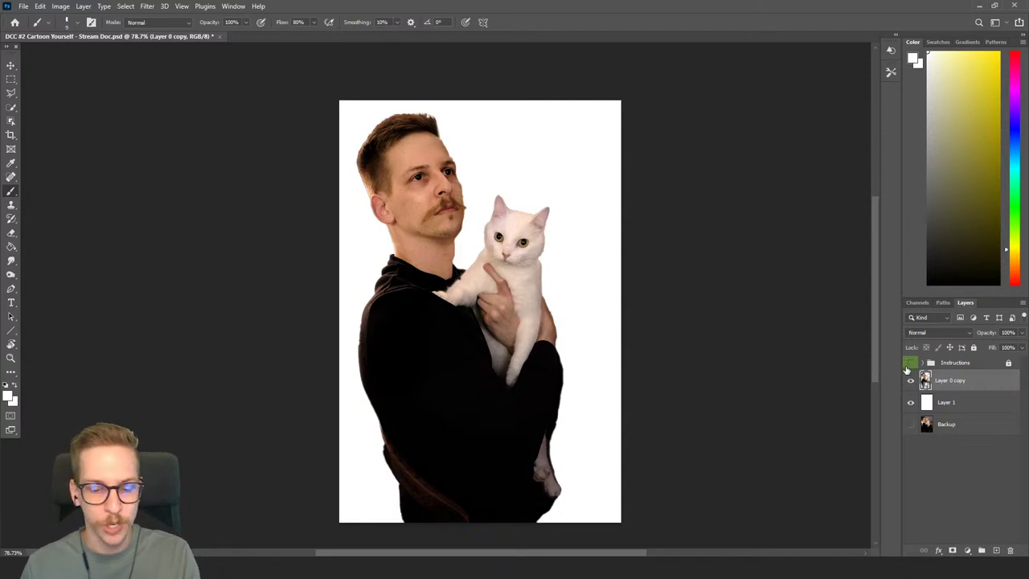
Duplicate the smart object, rename the lower copy Color and the upper copy Lines.
key("ctrl+j")
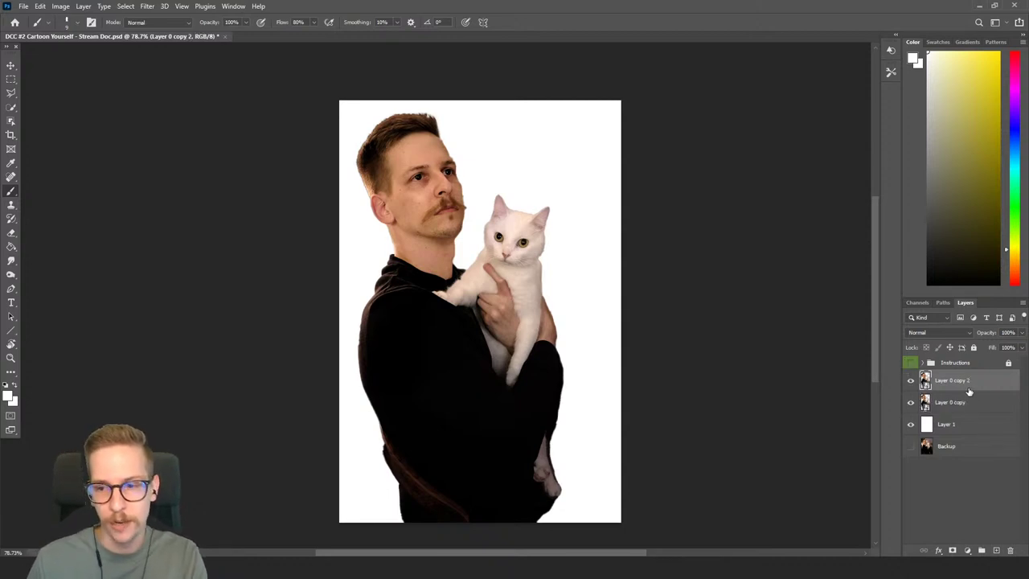
double_click(949, 402)
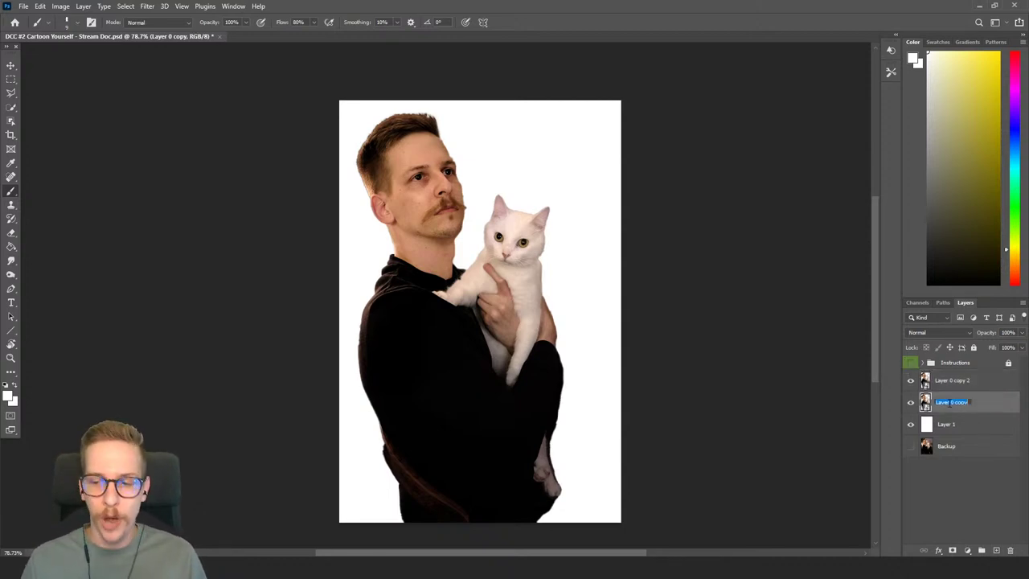
type("color")
key("Return")
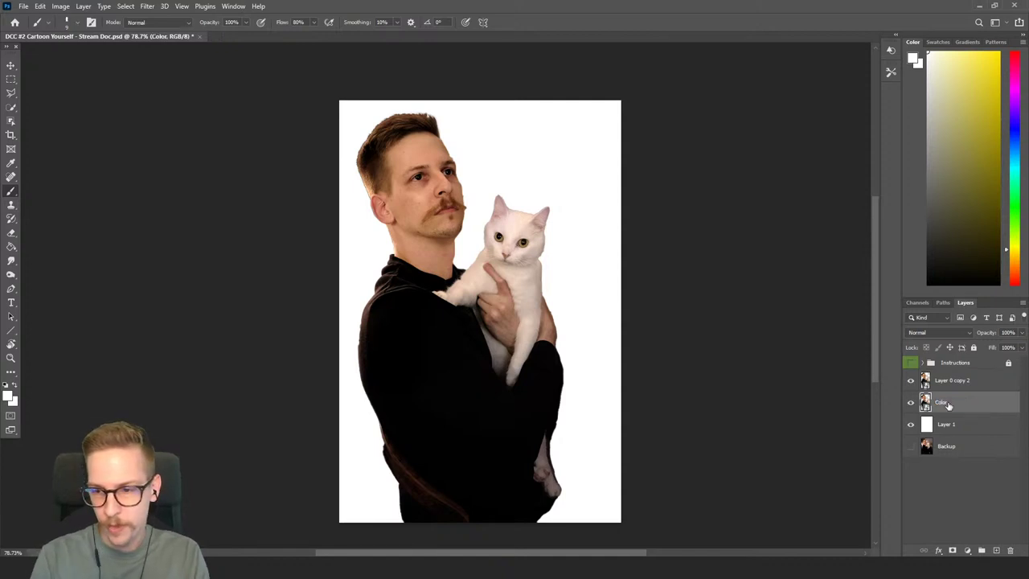
double_click(953, 380)
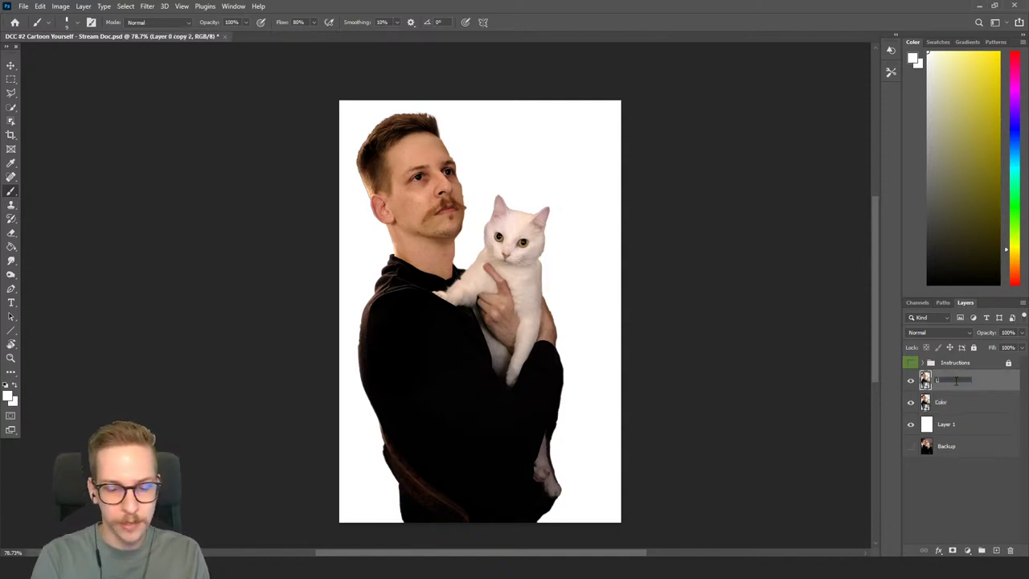
type("Lines")
key("Return")
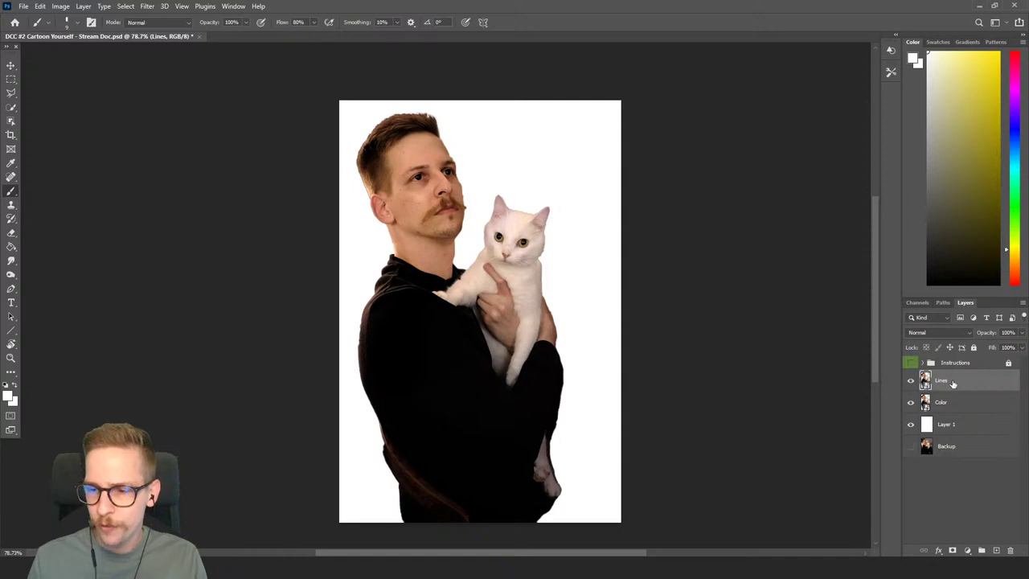
Apply the Filter Gallery's Poster Edges filter to the Lines layer with Edge Thickness 1, Edge Intensity 1 and Posterization 6.
left_click(149, 8)
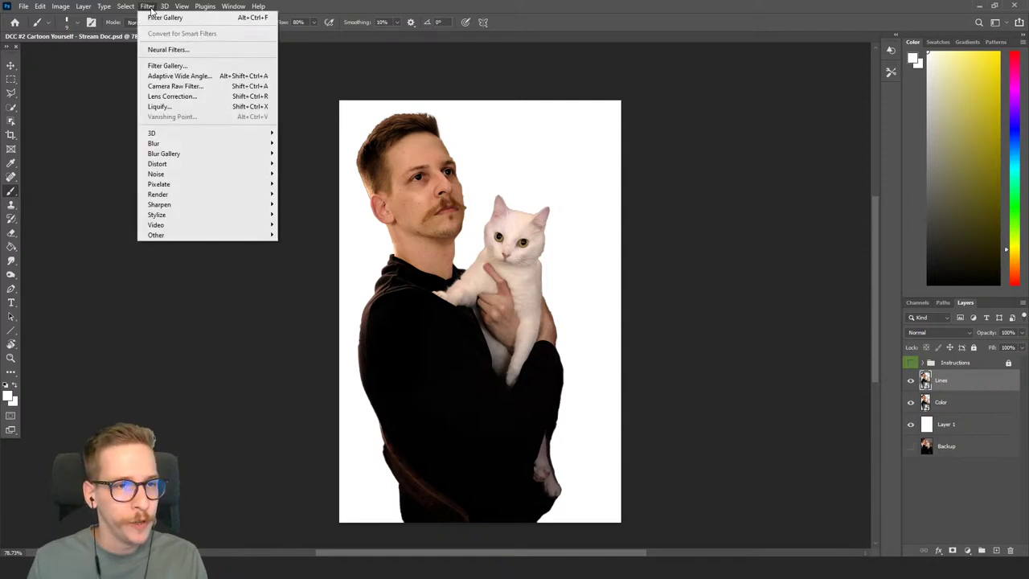
left_click(179, 67)
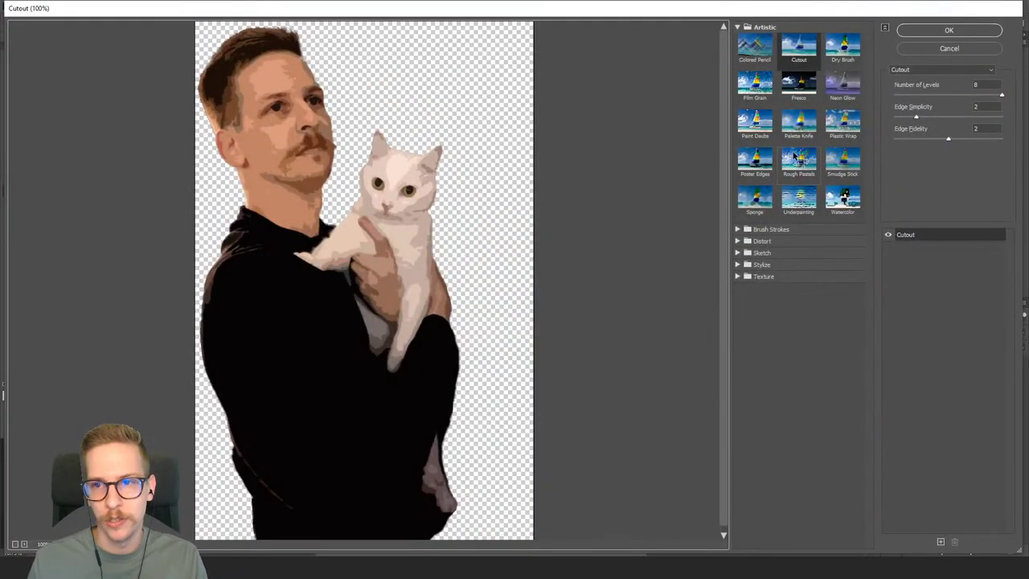
left_click(760, 168)
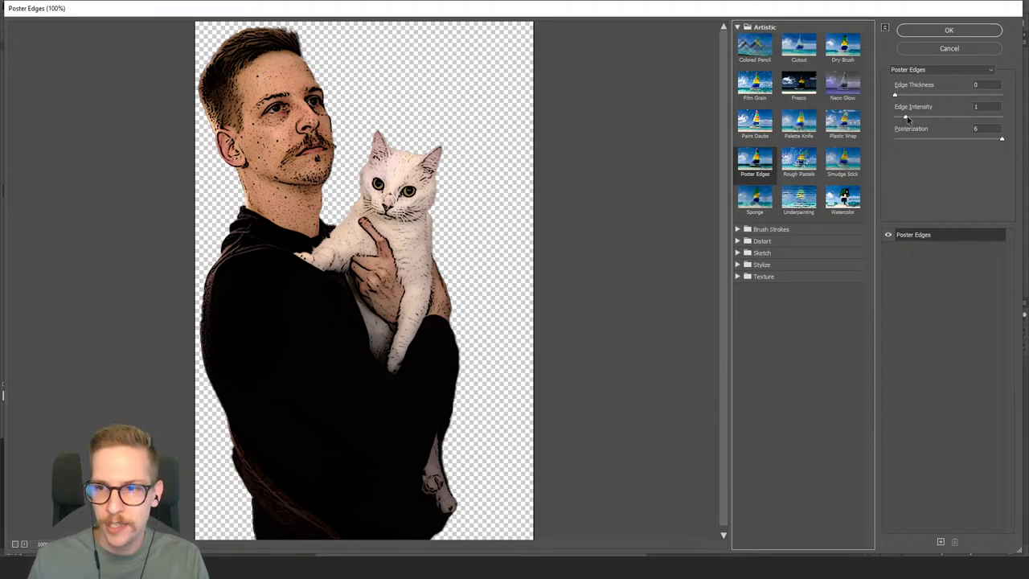
mouse_move(907, 115)
left_mouse_down()
mouse_move(991, 118)
mouse_move(904, 118)
left_mouse_up()
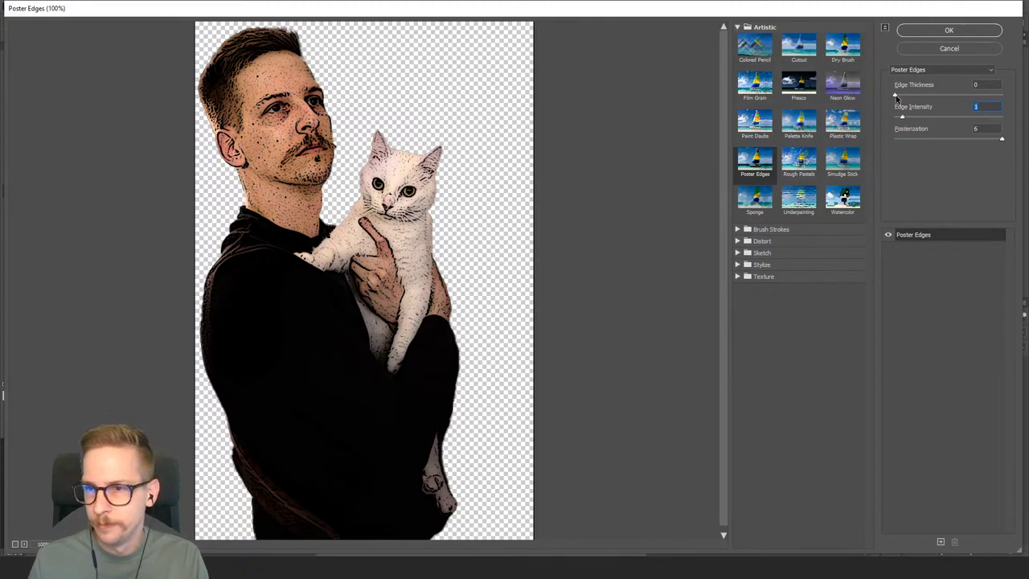
mouse_move(896, 95)
left_mouse_down()
mouse_move(1019, 92)
mouse_move(893, 95)
mouse_move(902, 96)
left_mouse_up()
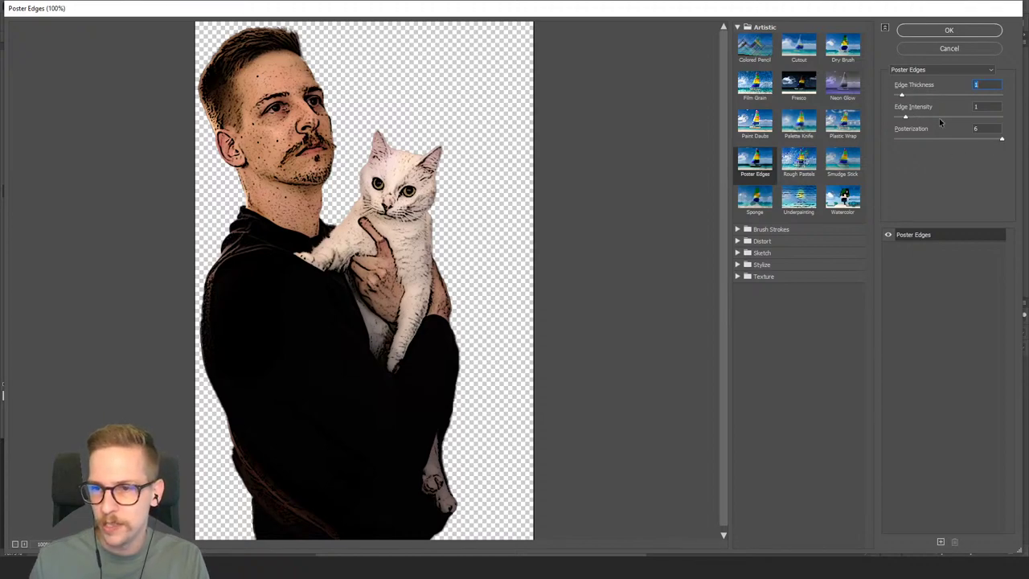
mouse_move(1002, 141)
left_mouse_down()
mouse_move(892, 141)
mouse_move(1014, 140)
left_mouse_up()
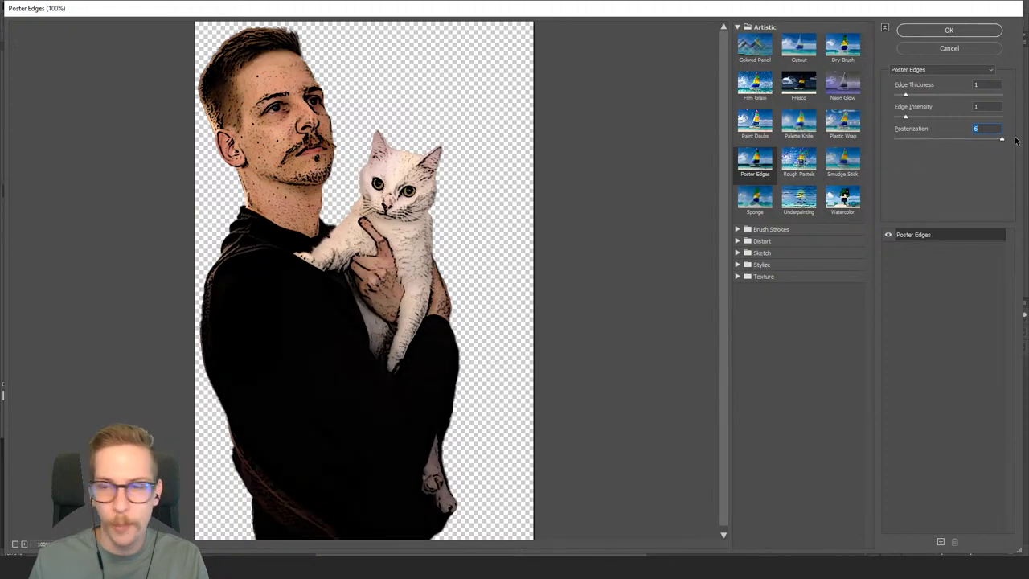
left_click(935, 31)
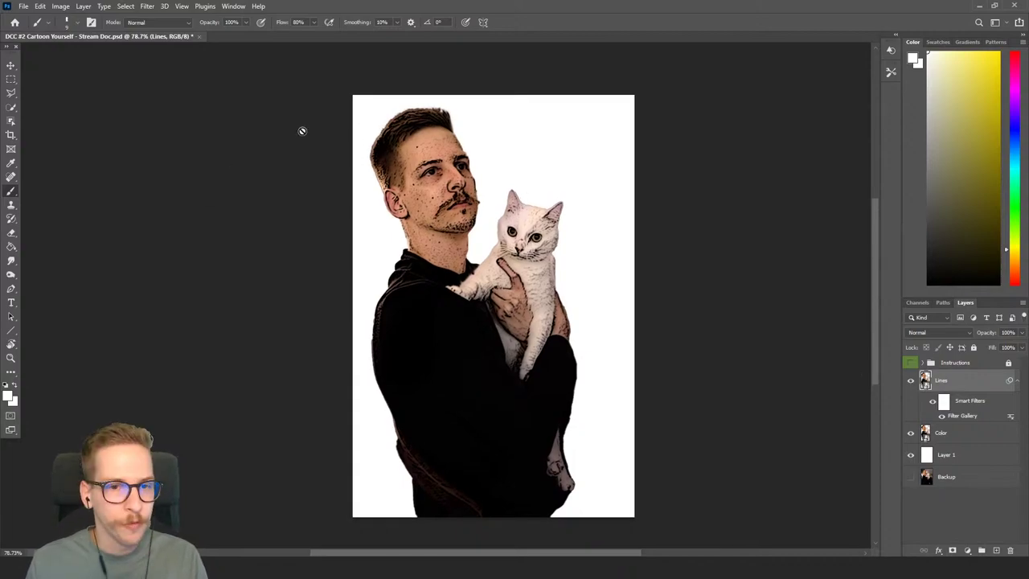
Apply a Threshold adjustment at level 60 to the Lines layer, comparing it with the preview off and on.
left_click_drag(438, 218, 232, 72)
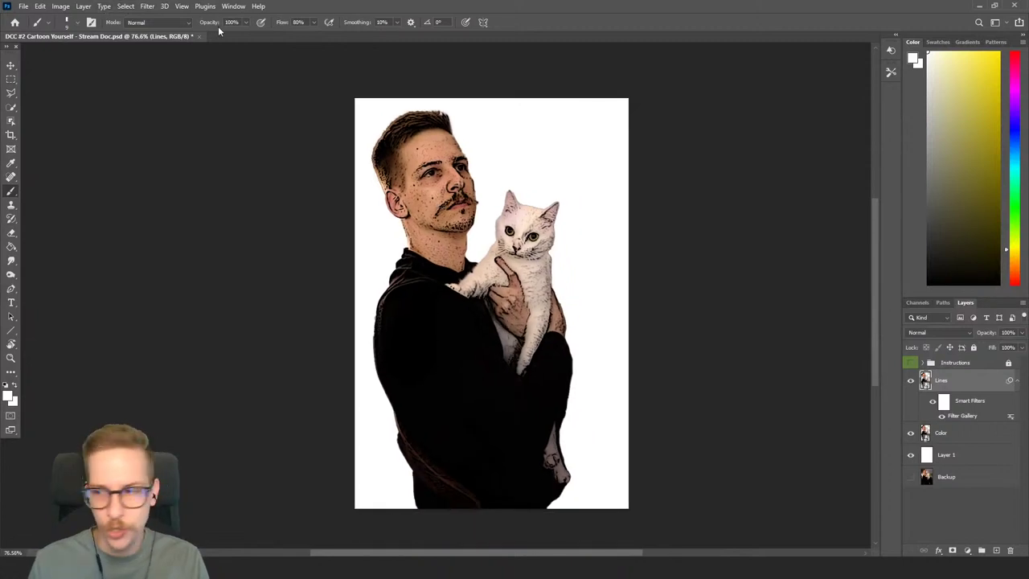
left_click(61, 7)
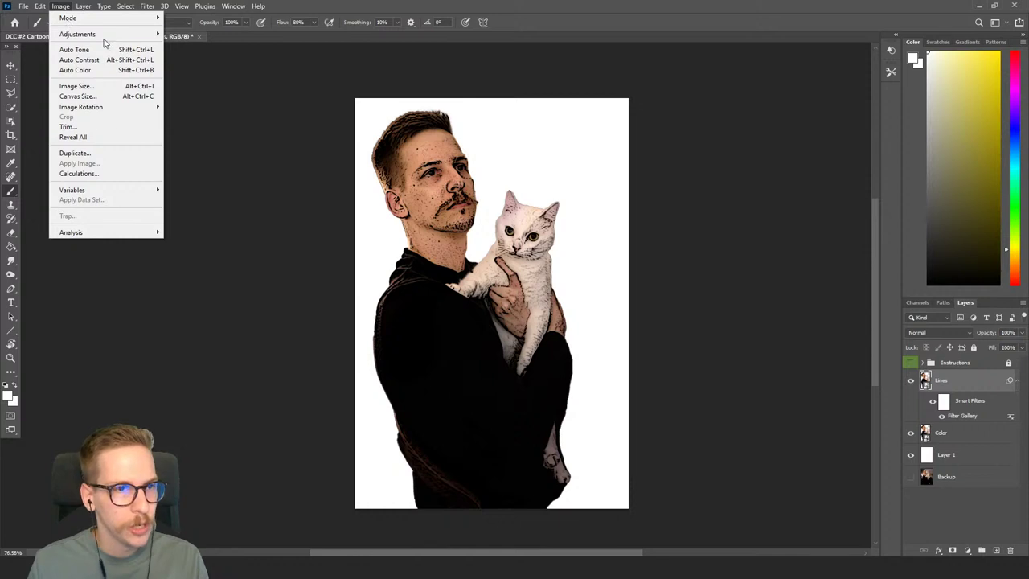
mouse_move(109, 37)
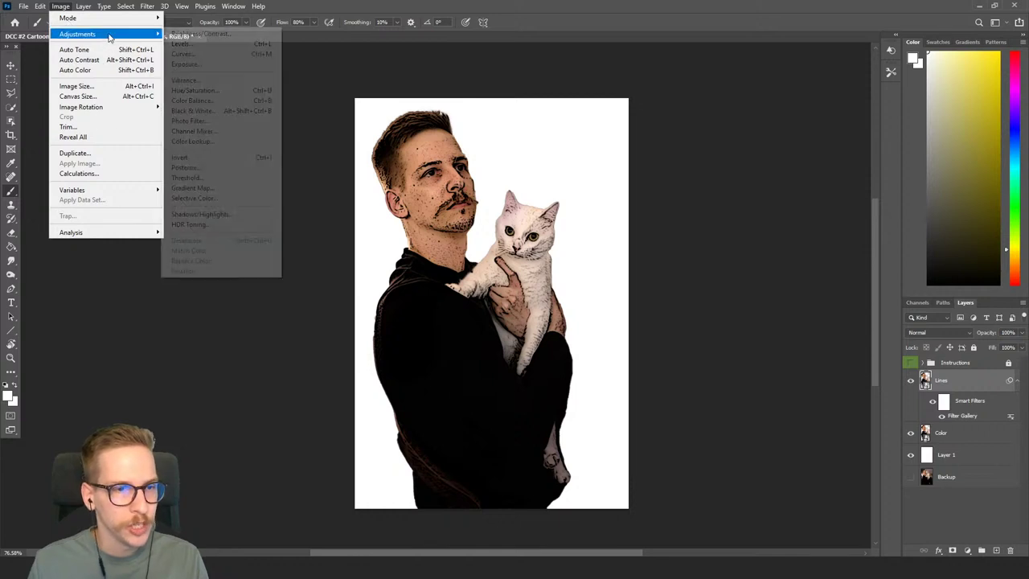
left_click(206, 178)
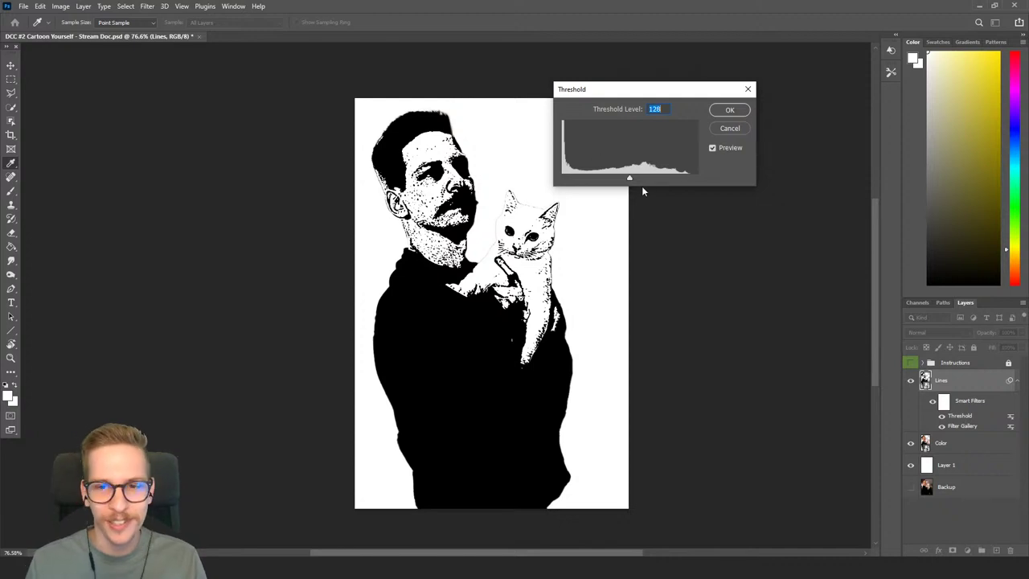
left_click_drag(631, 177, 594, 176)
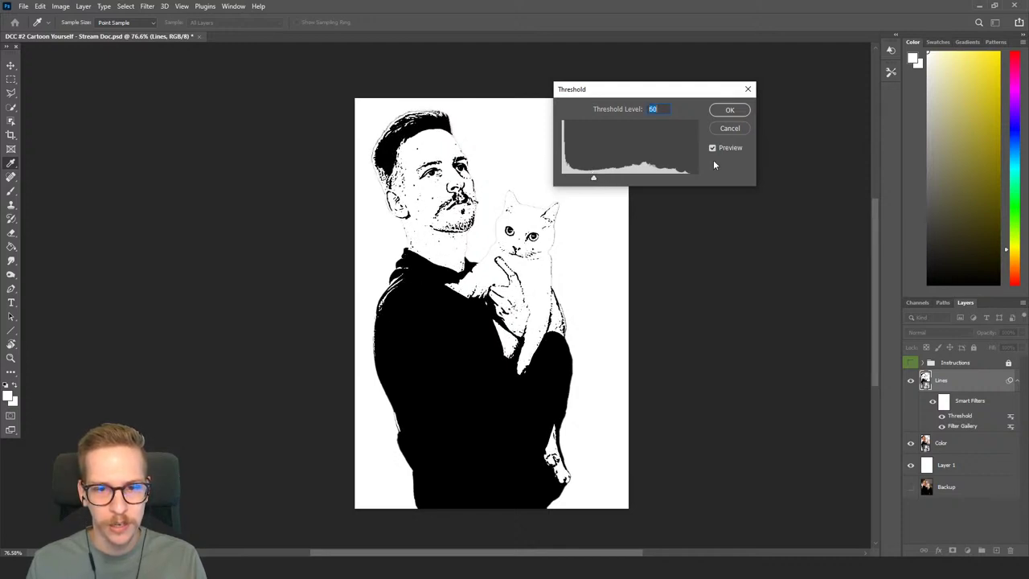
left_click(711, 148)
left_click(710, 148)
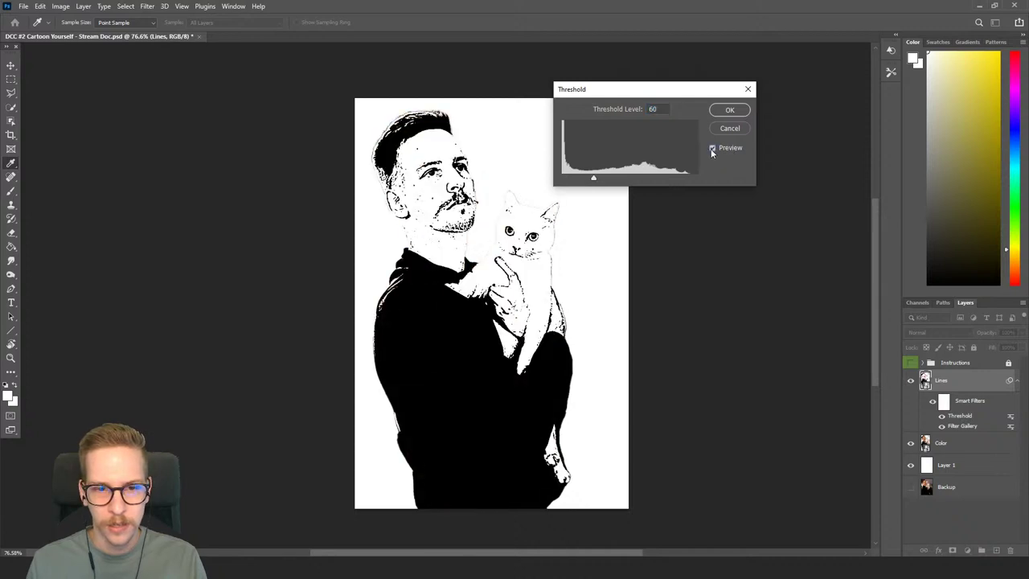
left_click(726, 110)
key("b")
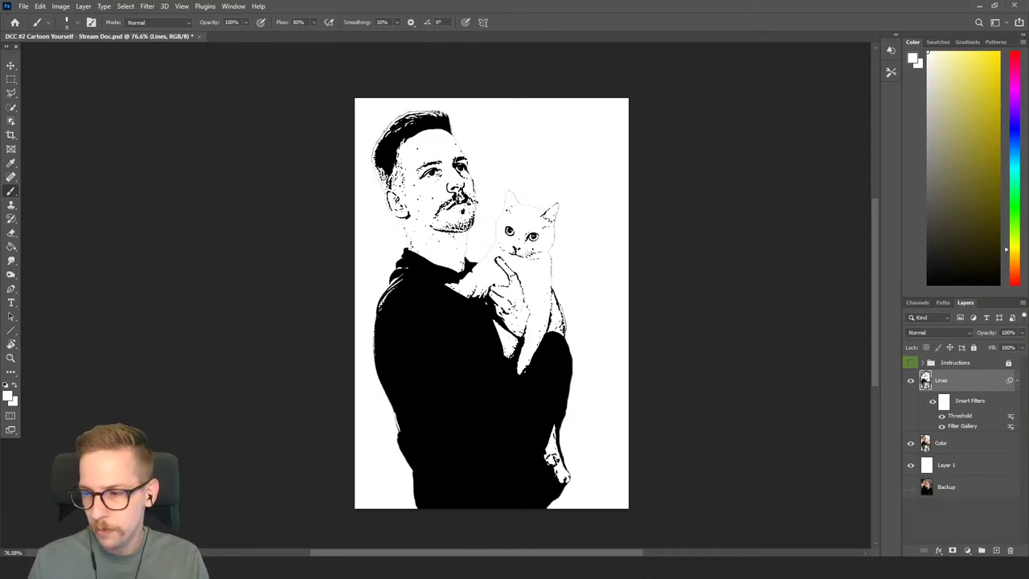
Inspect the jagged facial lines, try the Oil Paint filter on the Lines layer with Stylization 1, and undo it.
scroll(429, 177, "up", 5)
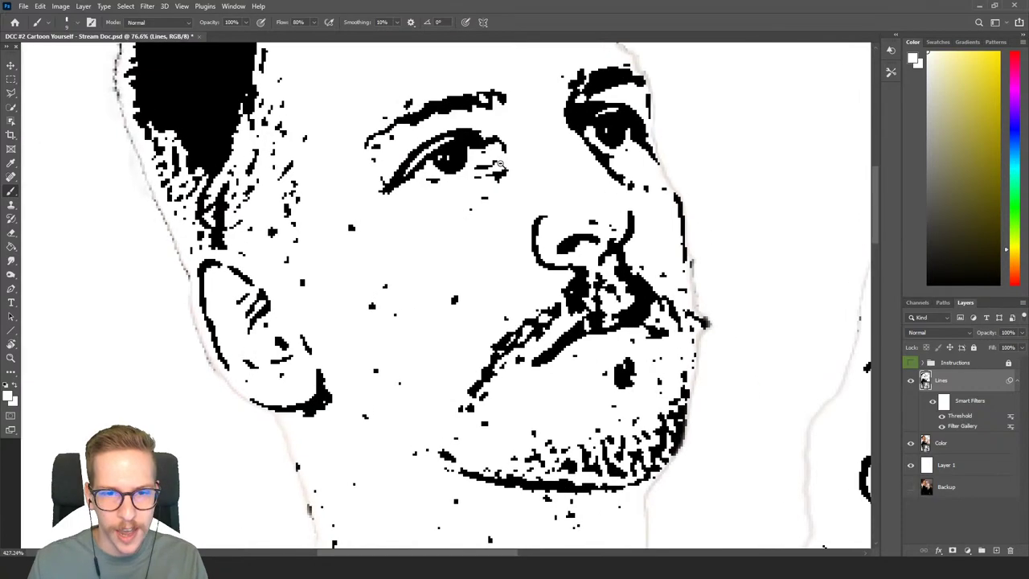
scroll(499, 165, "up", 2)
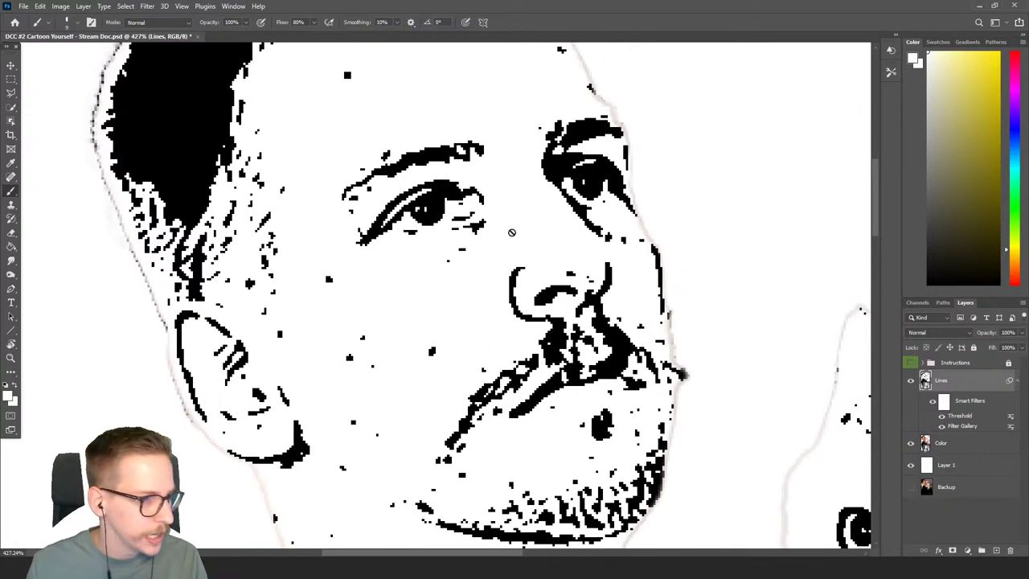
scroll(511, 232, "down", 6)
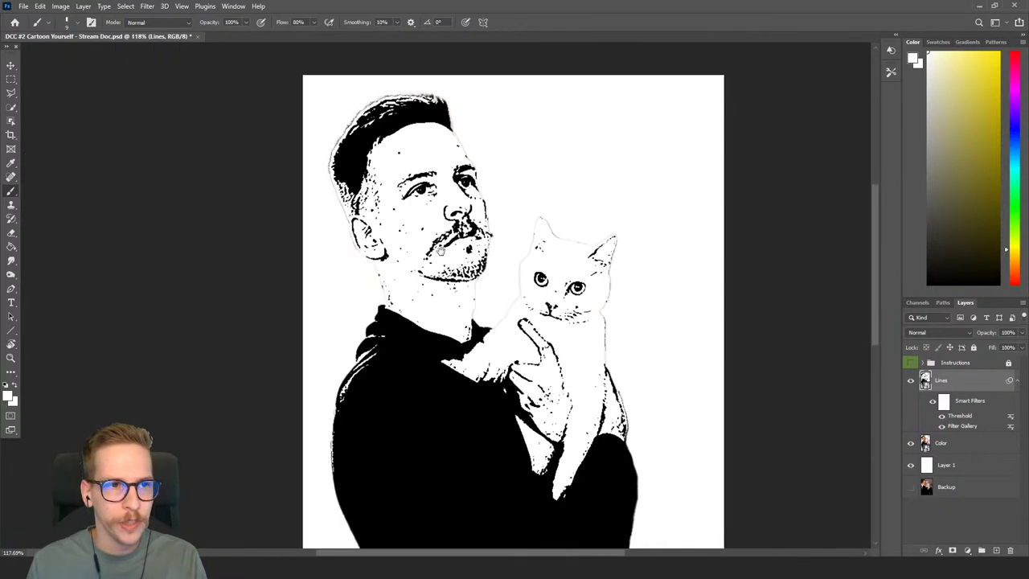
left_click(147, 7)
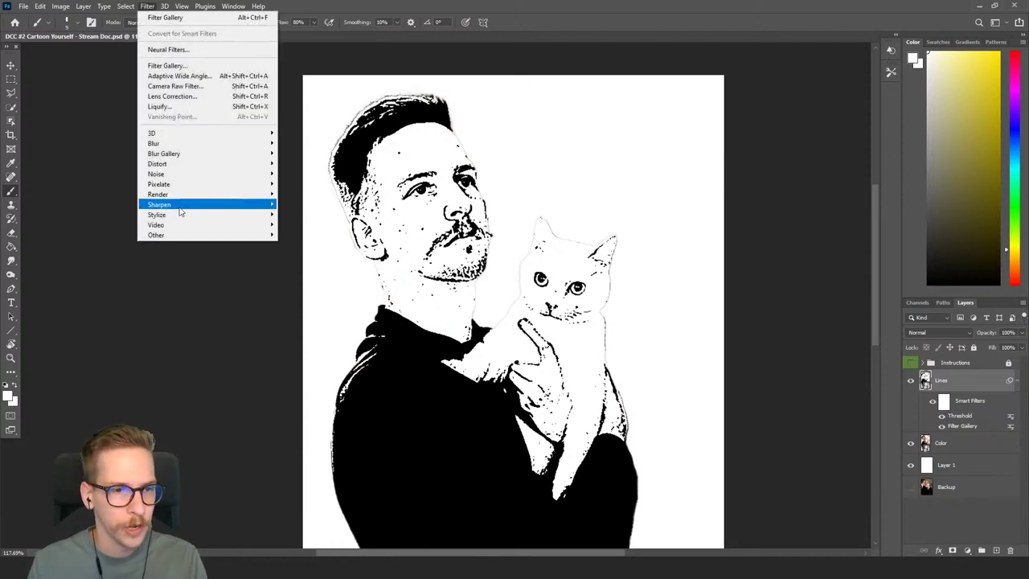
mouse_move(190, 215)
left_click(306, 257)
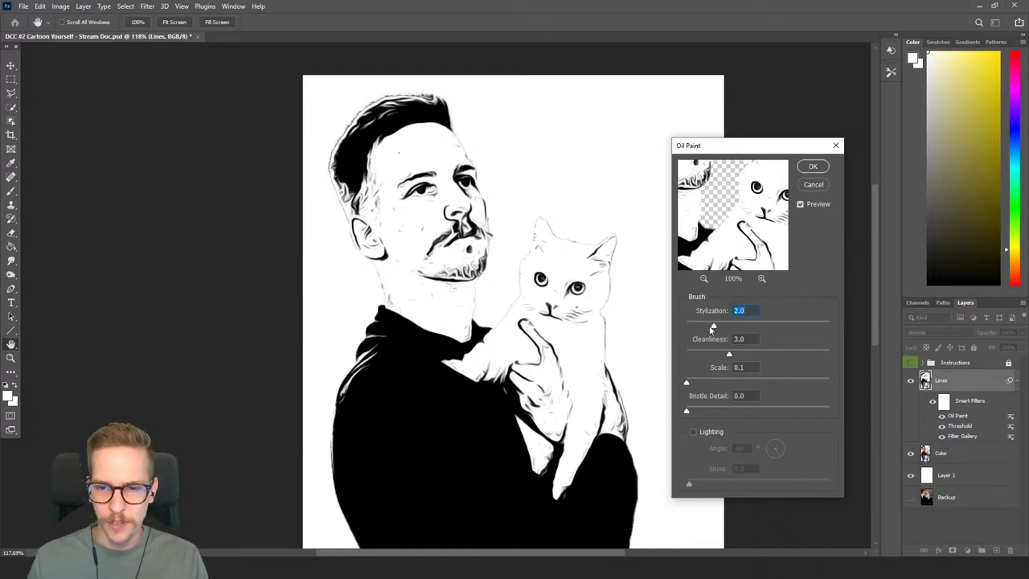
left_click_drag(713, 329, 702, 326)
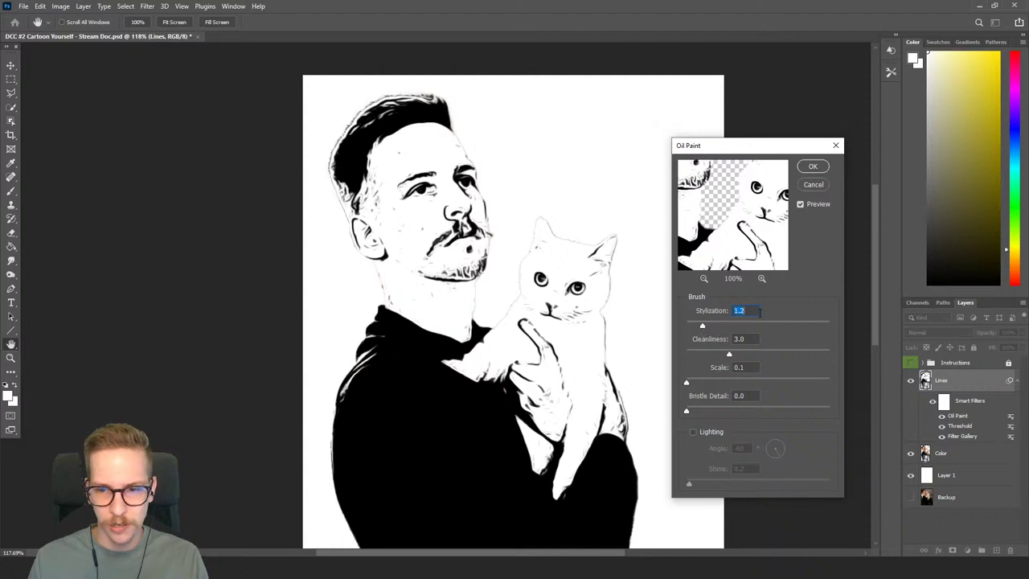
type("1")
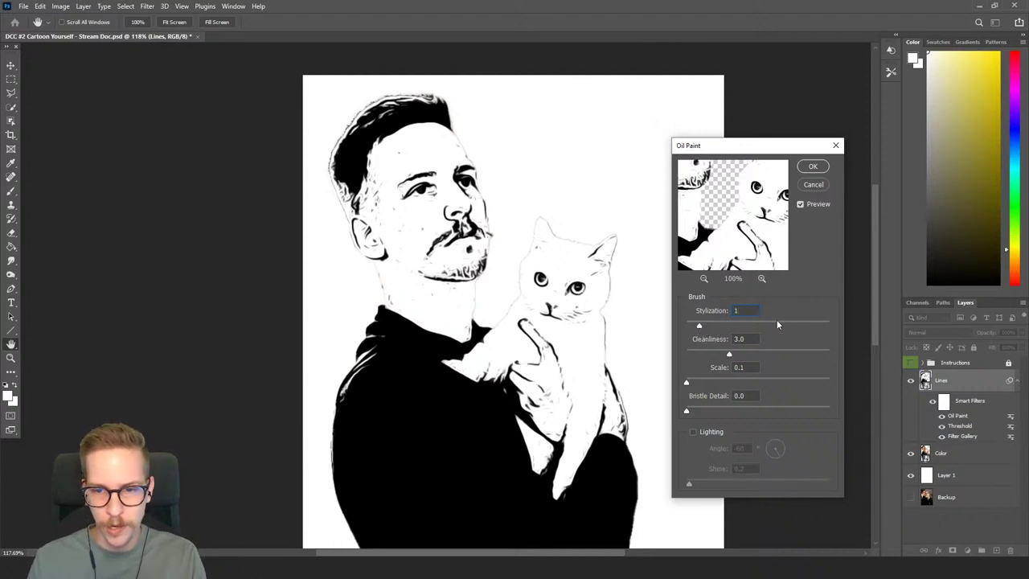
key("Return")
key("b")
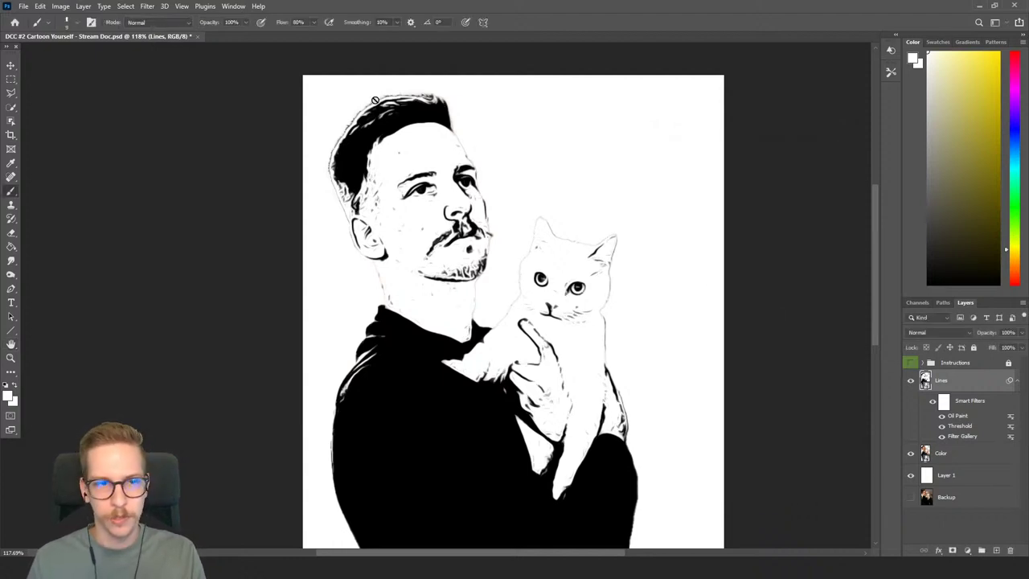
key("ctrl+z")
Apply the Oil Paint filter to the Lines layer with Stylization 1.0, Cleanliness 3.0, Scale 0.1 and Bristle Detail 0.0, and inspect the lines.
left_click(147, 5)
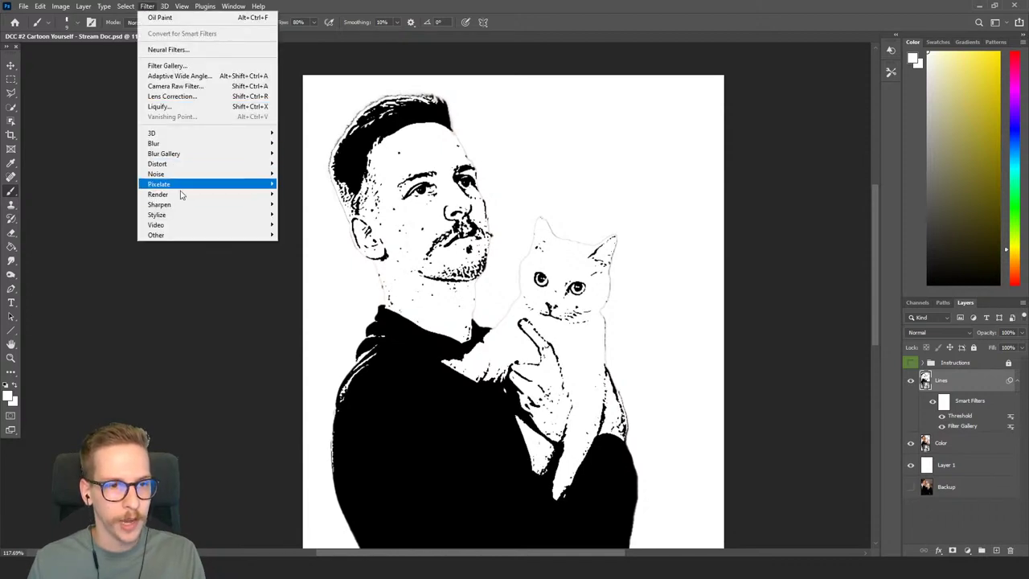
mouse_move(193, 214)
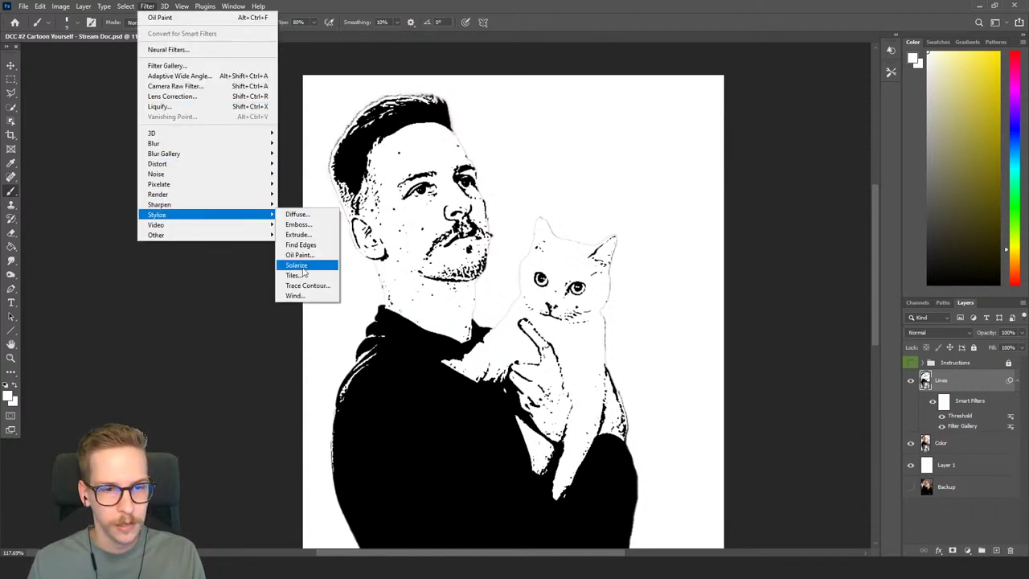
left_click(299, 255)
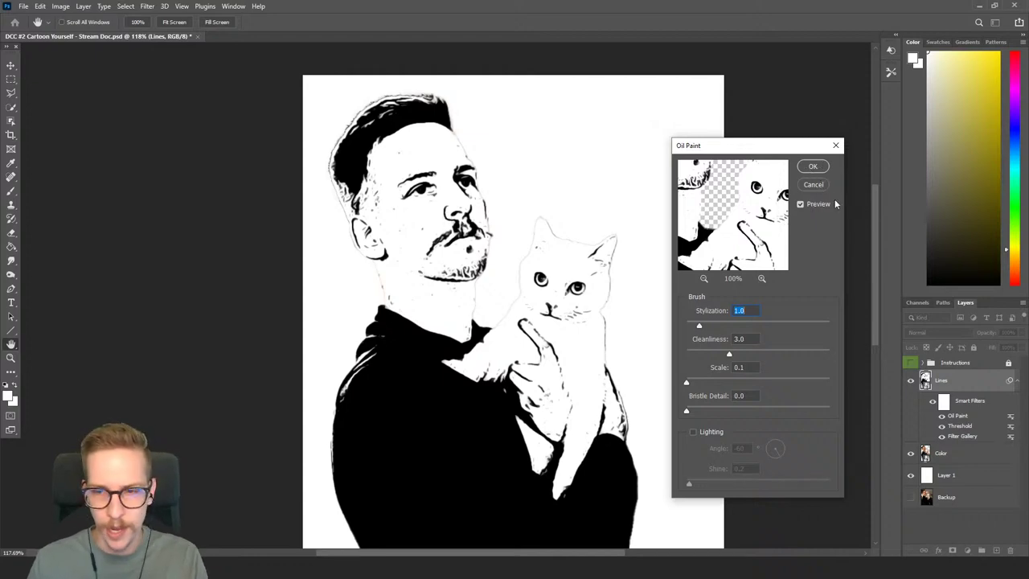
left_click(812, 167)
scroll(452, 228, "up", 3)
scroll(482, 258, "down", 4)
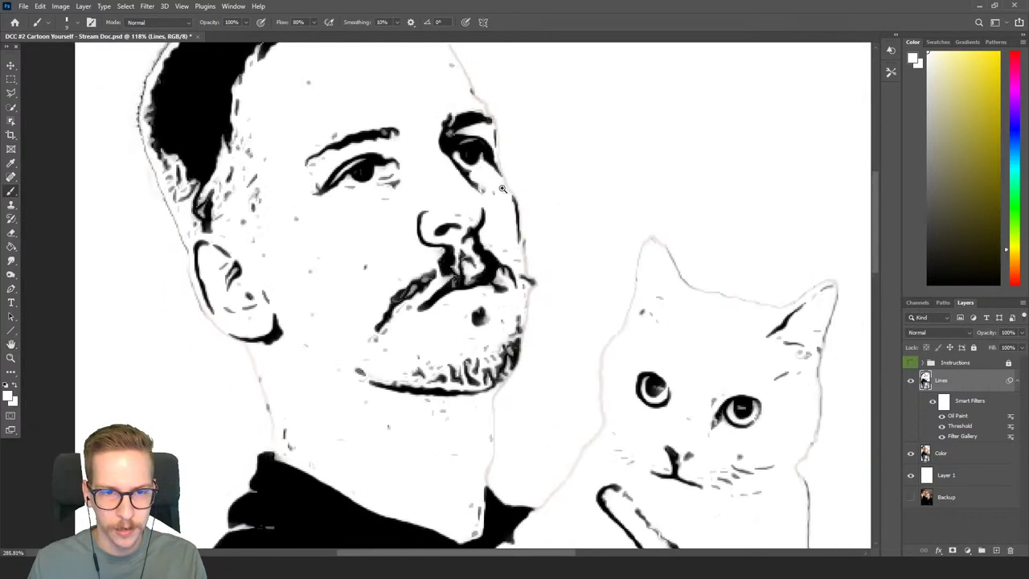
Inspect the Lines layer's line art up close on the man's face and over the whole figure.
left_click_drag(494, 268, 494, 258)
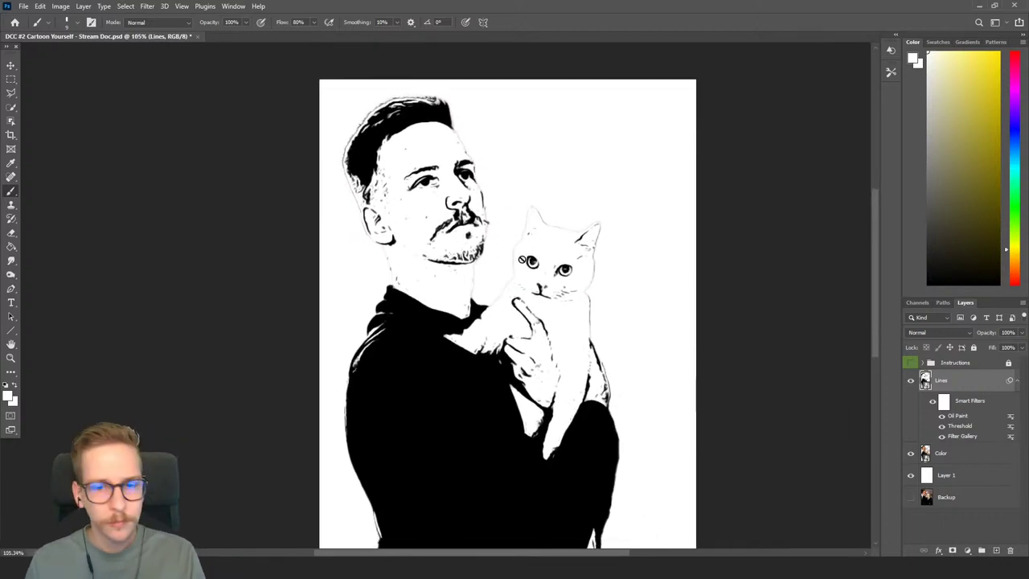
scroll(567, 246, "down", 3)
scroll(555, 253, "up", 2)
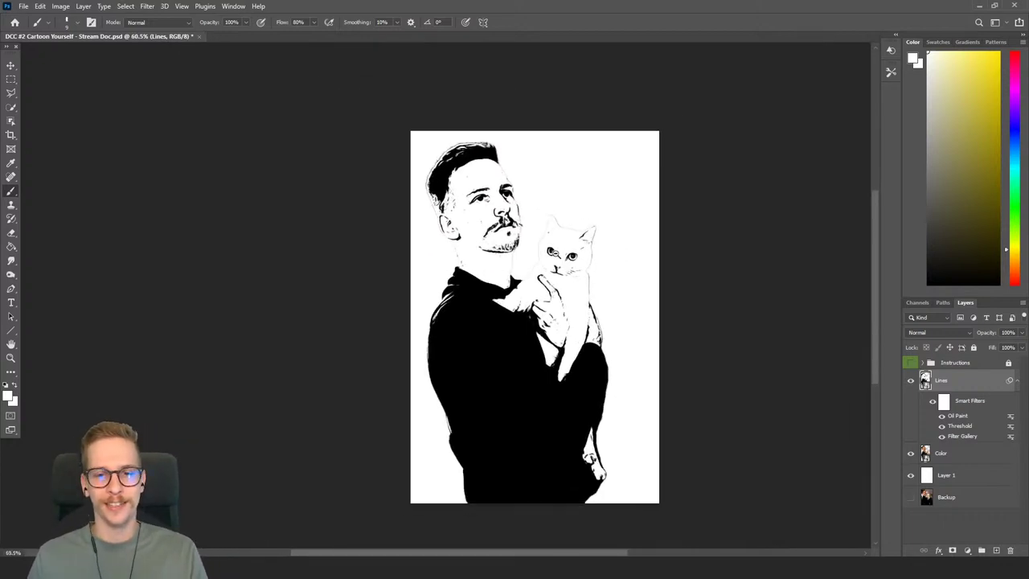
left_click_drag(552, 254, 553, 245)
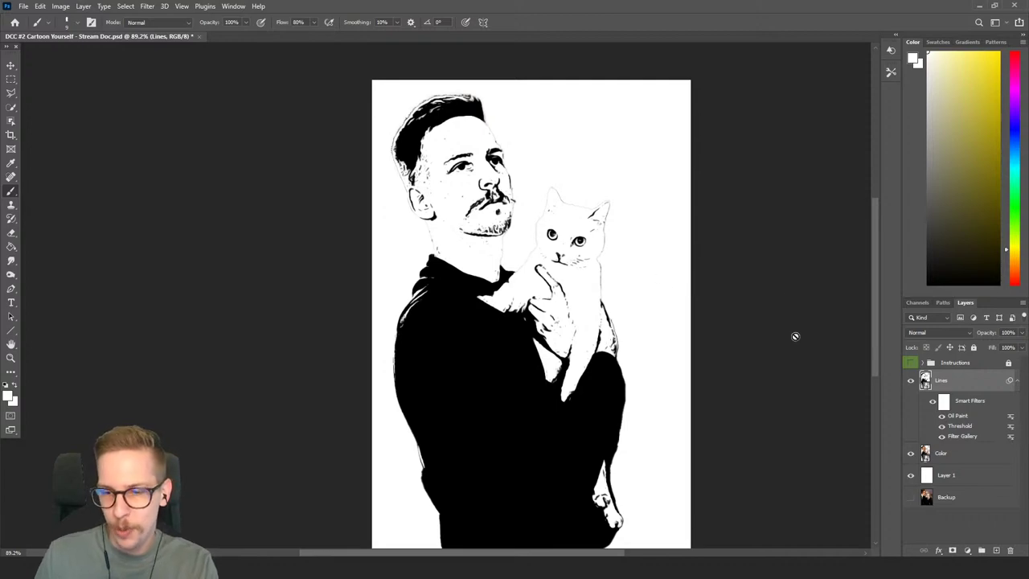
scroll(460, 193, "up", 3)
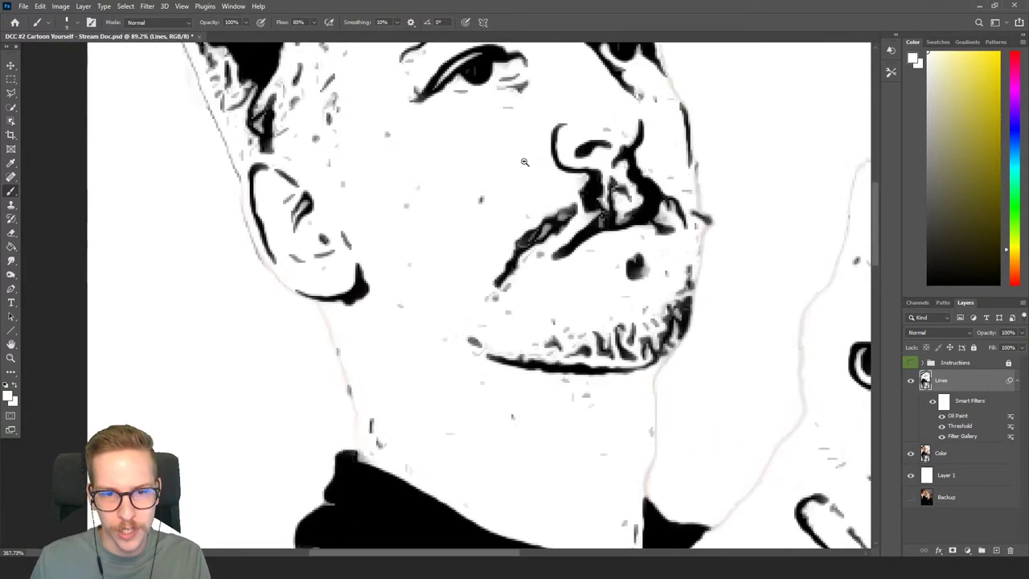
scroll(454, 195, "down", 5)
scroll(448, 197, "up", 2)
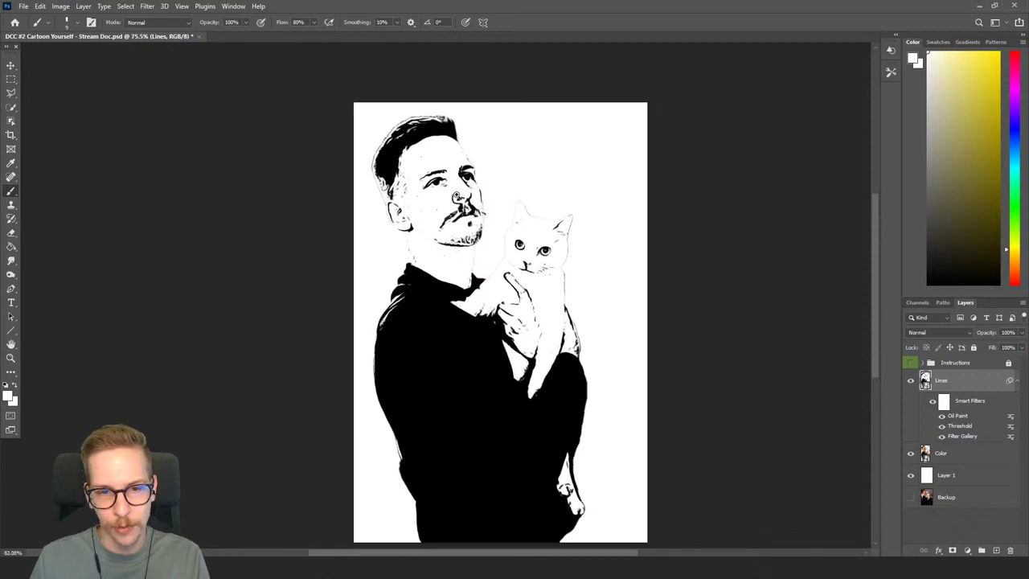
Add a Levels adjustment layer clipped to the Lines layer and set its white input level to 200.
left_click(83, 6)
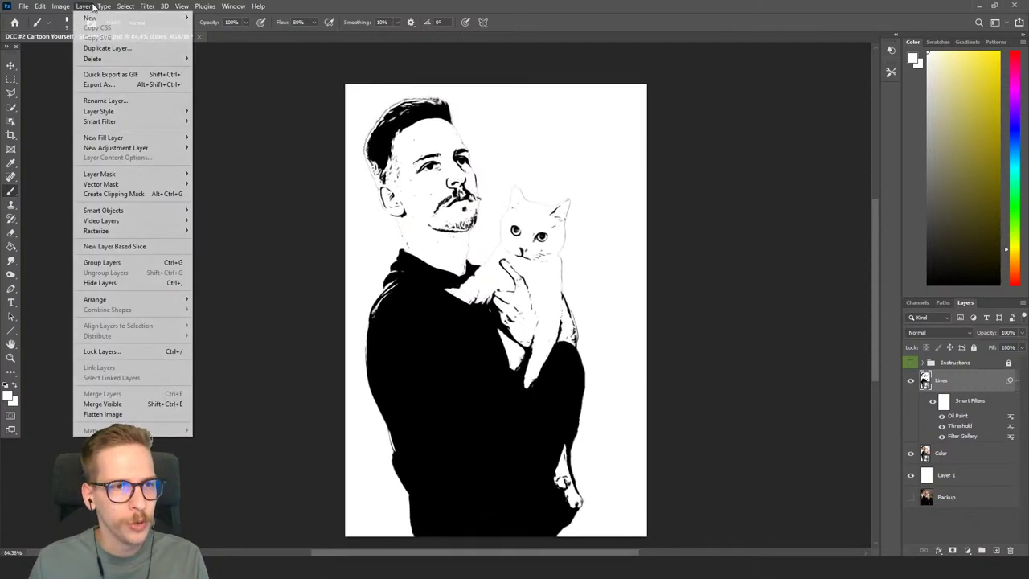
mouse_move(185, 148)
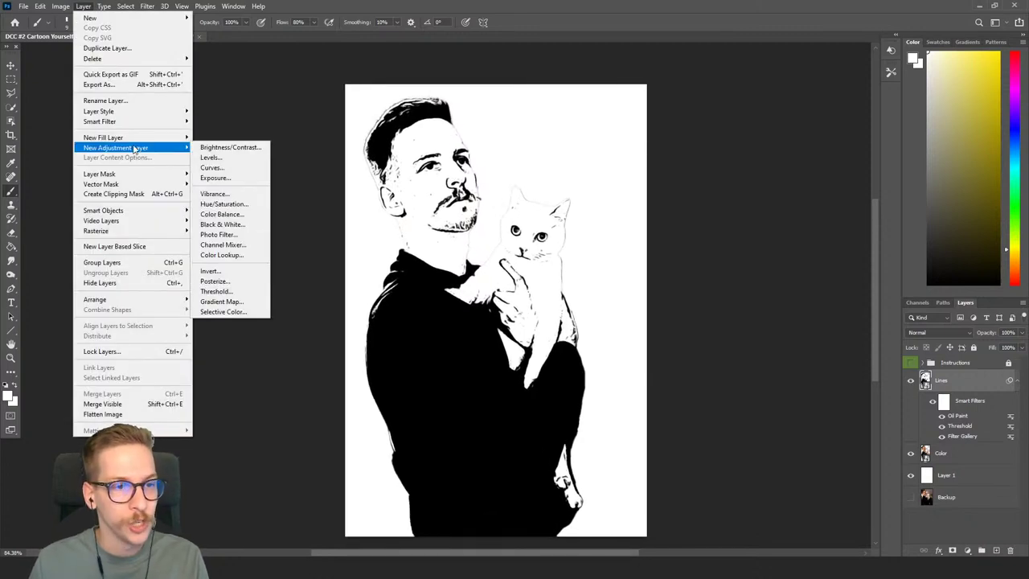
left_click(226, 160)
left_click(806, 358)
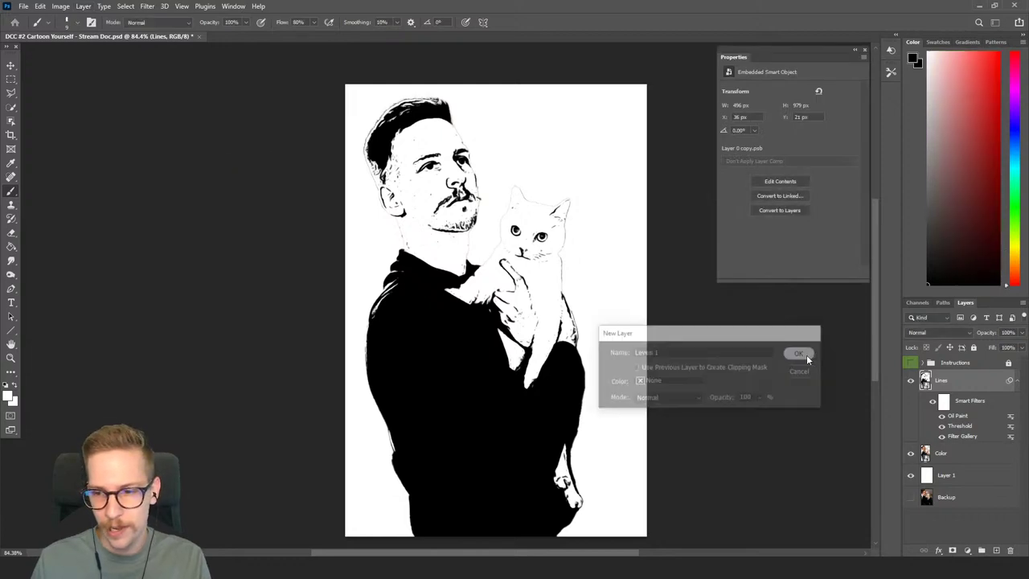
right_click(980, 383)
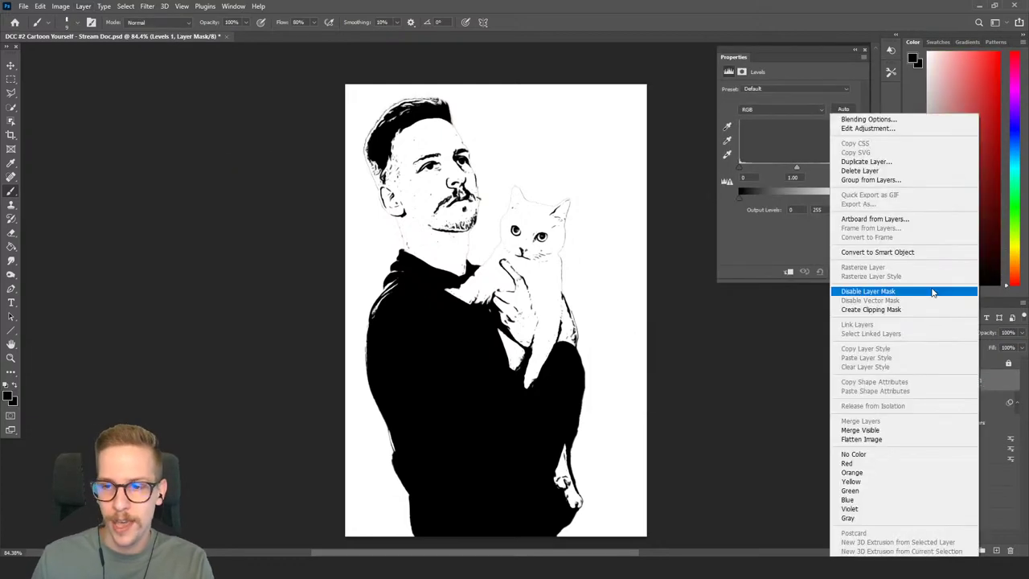
left_click(921, 310)
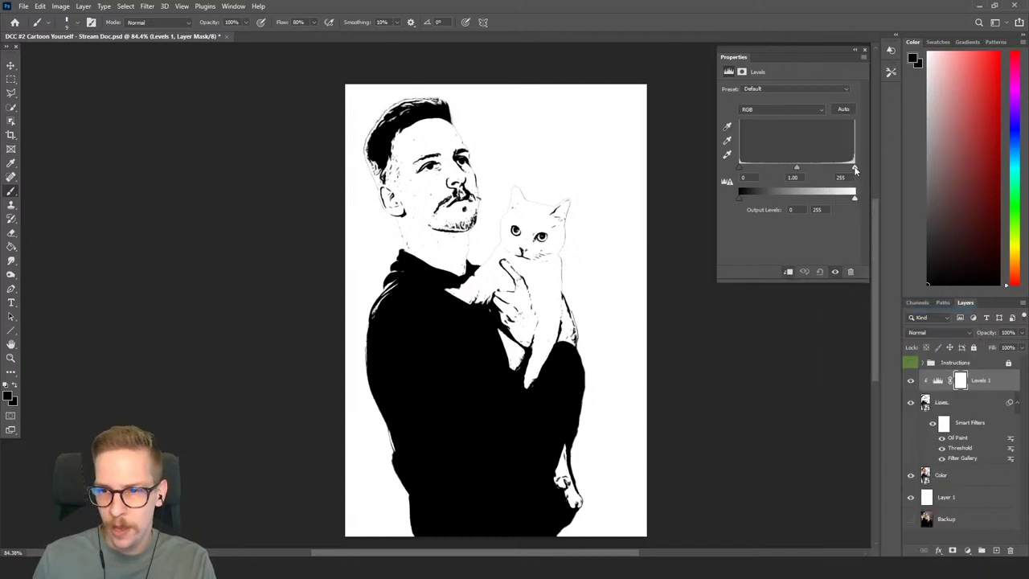
left_click_drag(855, 167, 831, 171)
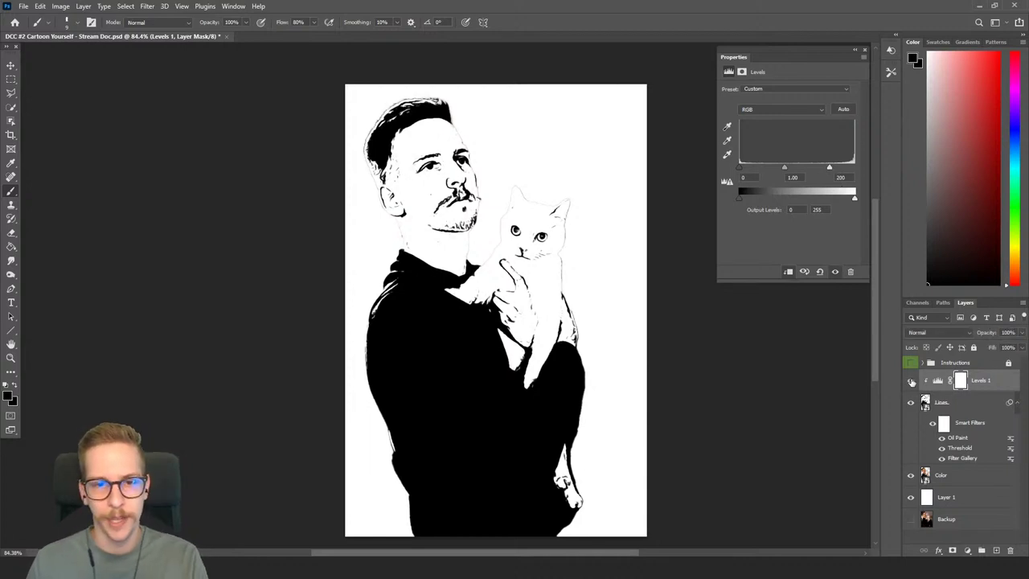
left_click(864, 50)
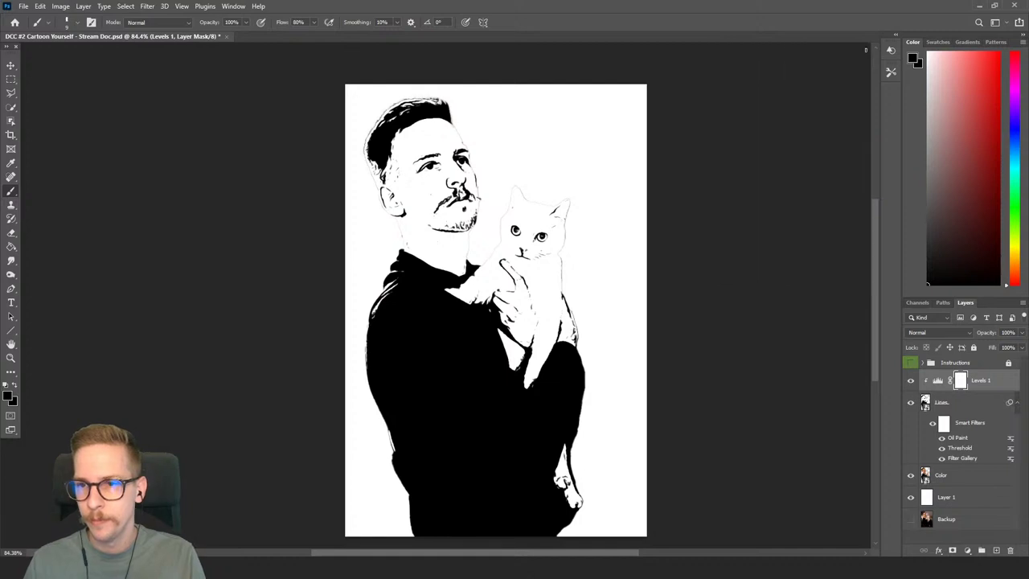
Set the blend mode of both the Levels adjustment layer and the Lines layer to Multiply.
left_click(939, 333)
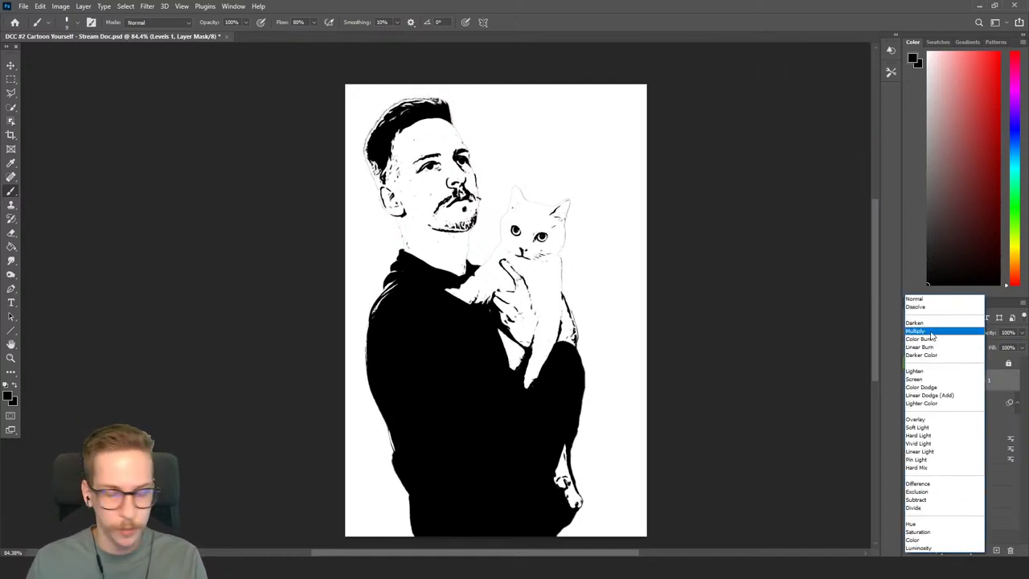
left_click(932, 331)
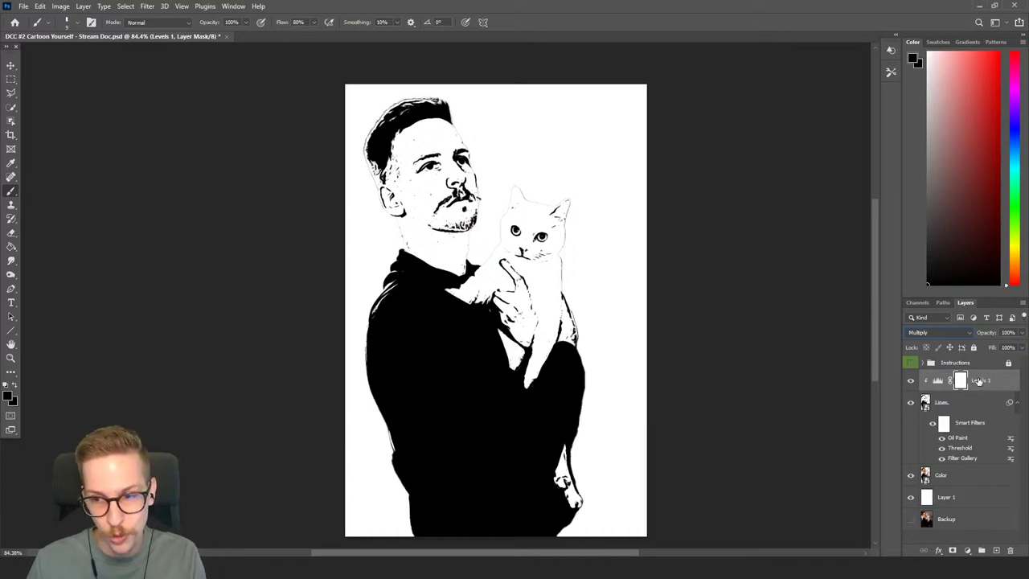
left_click(947, 410)
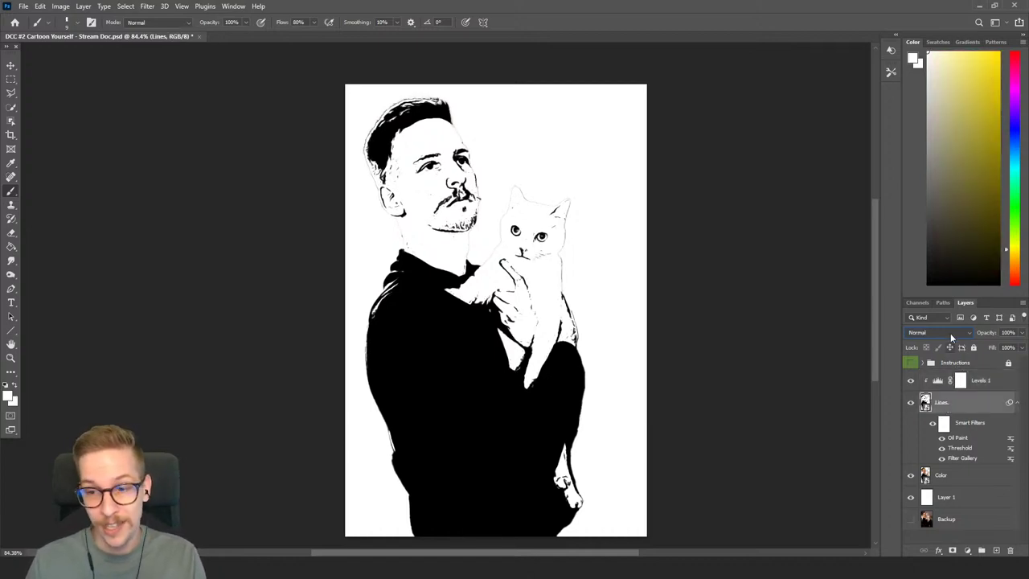
left_click(950, 333)
left_click(934, 332)
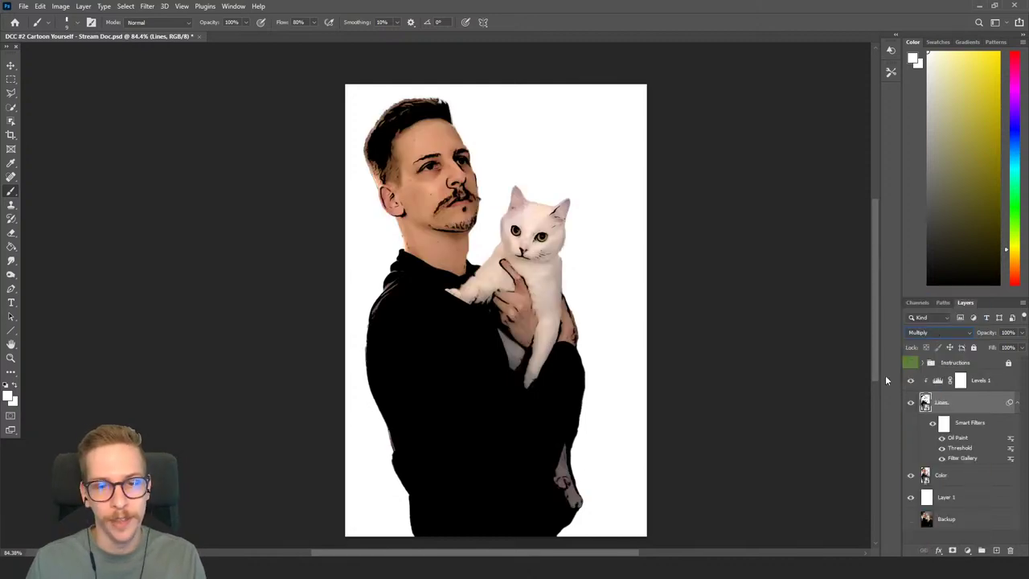
Compare the image with the Lines layer hidden and shown, and likewise with the Color layer.
left_click(911, 403)
left_click(911, 403)
left_click(911, 403)
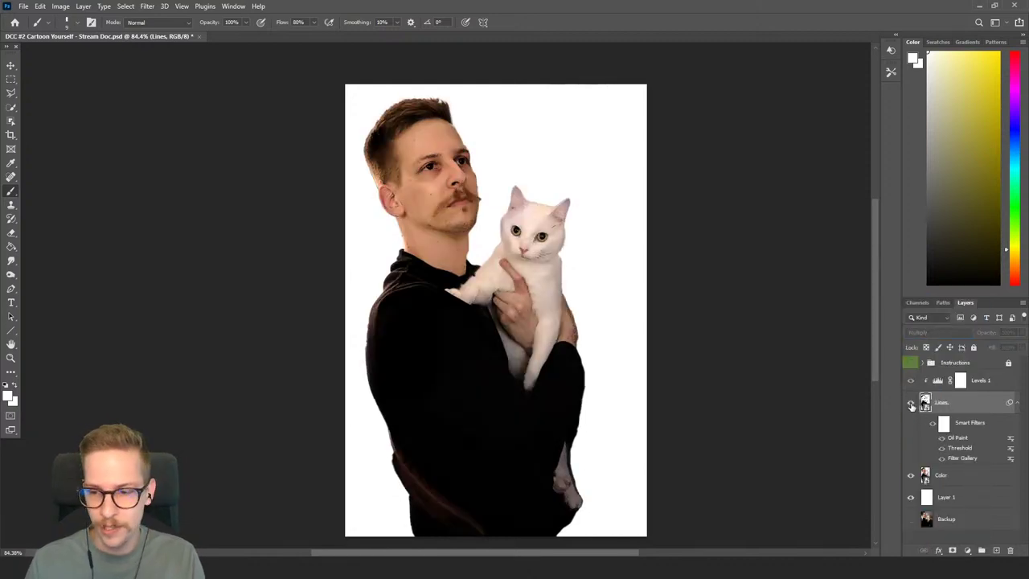
left_click(911, 403)
left_click(911, 477)
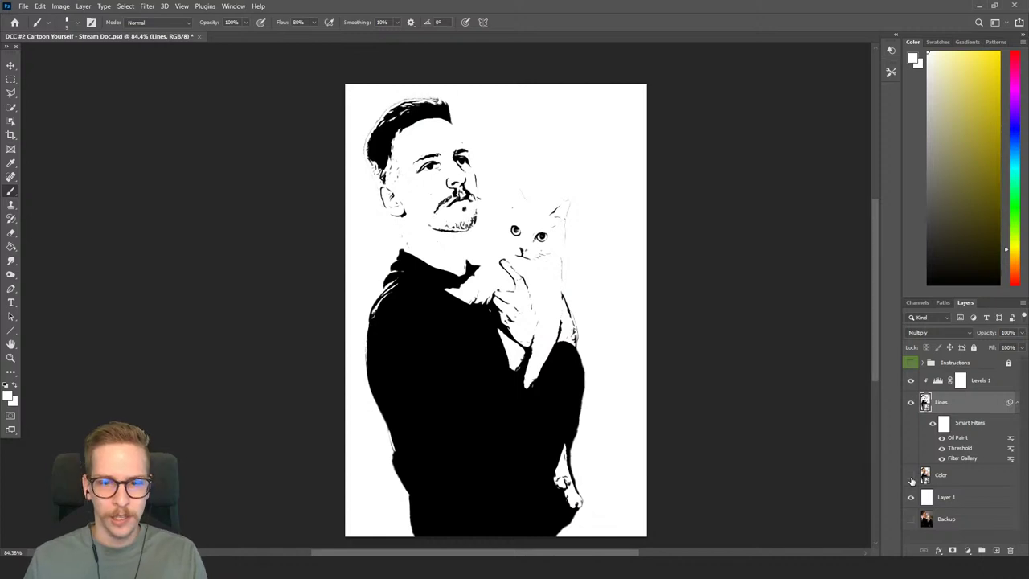
left_click(911, 475)
left_click(911, 476)
left_click(910, 475)
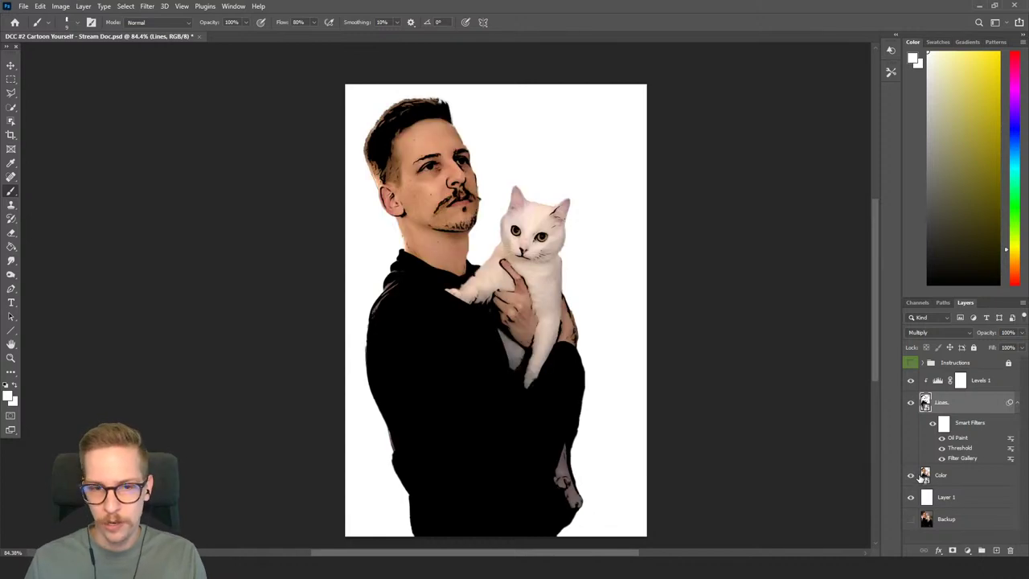
Start a Surface Blur on the Color layer with a 20-pixel radius, trying thresholds of 66 and 33 levels on the man's face.
left_click(941, 475)
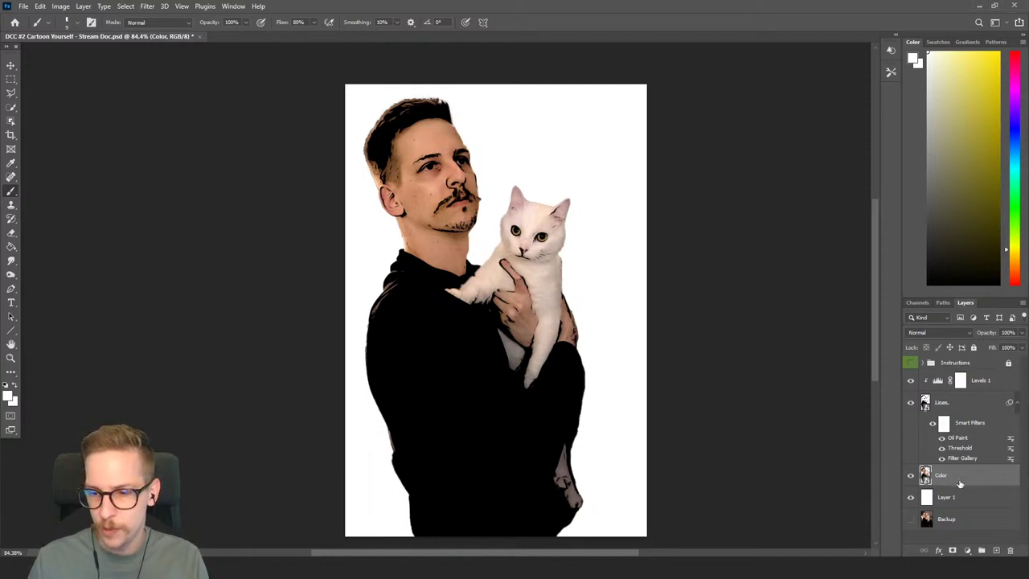
left_click(147, 7)
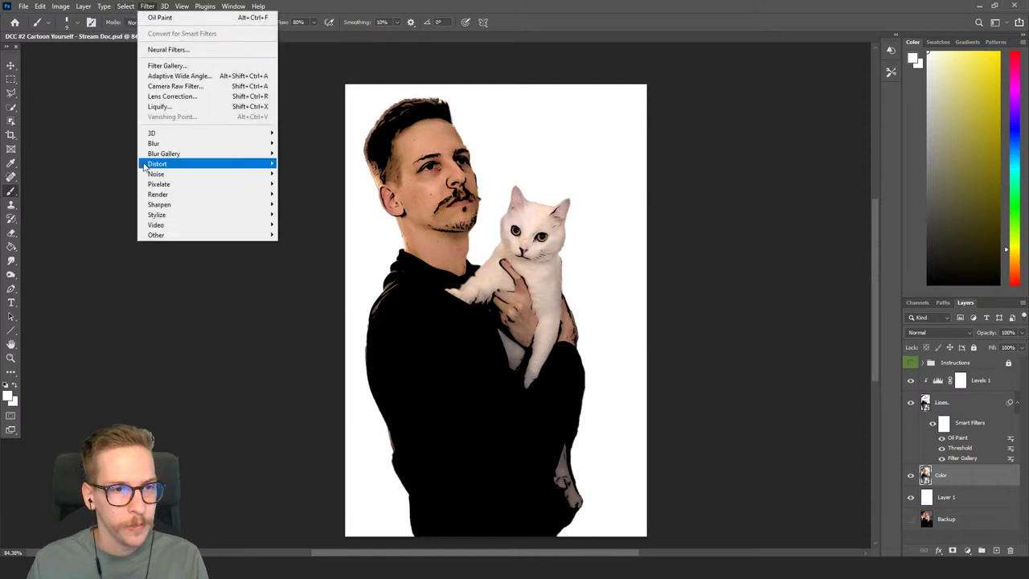
mouse_move(156, 144)
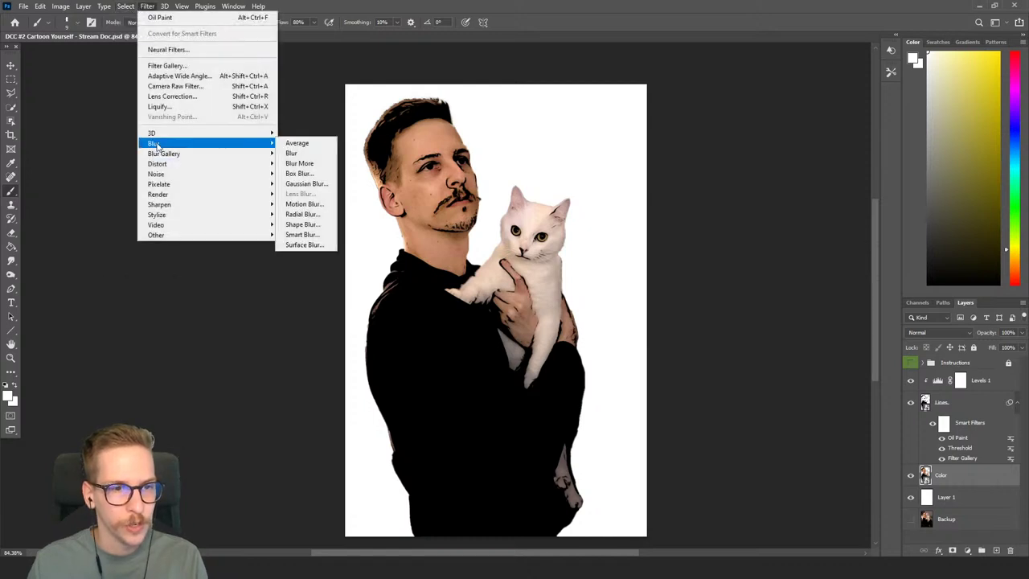
left_click(317, 251)
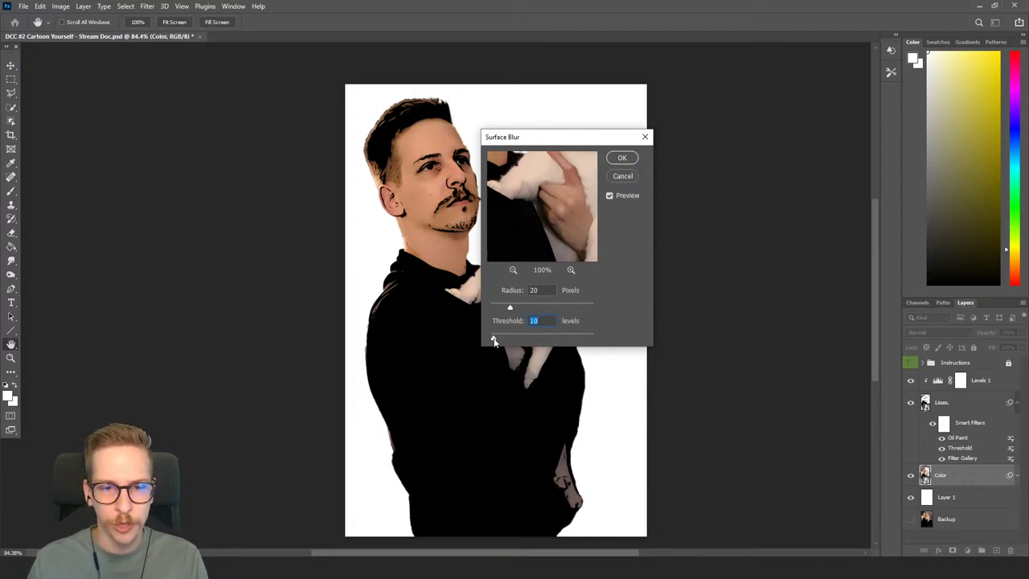
left_click_drag(494, 341, 516, 341)
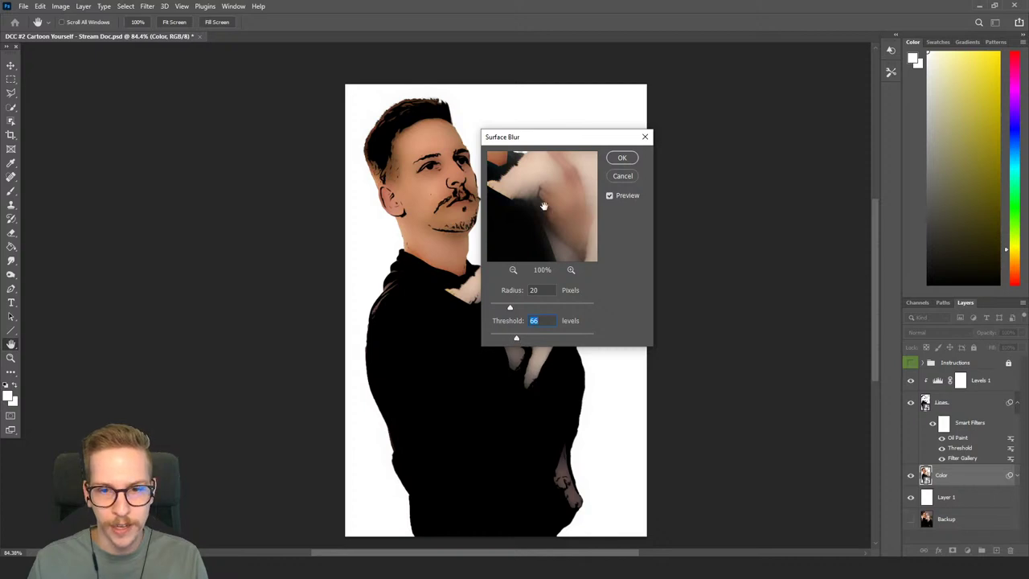
left_click_drag(544, 207, 542, 257)
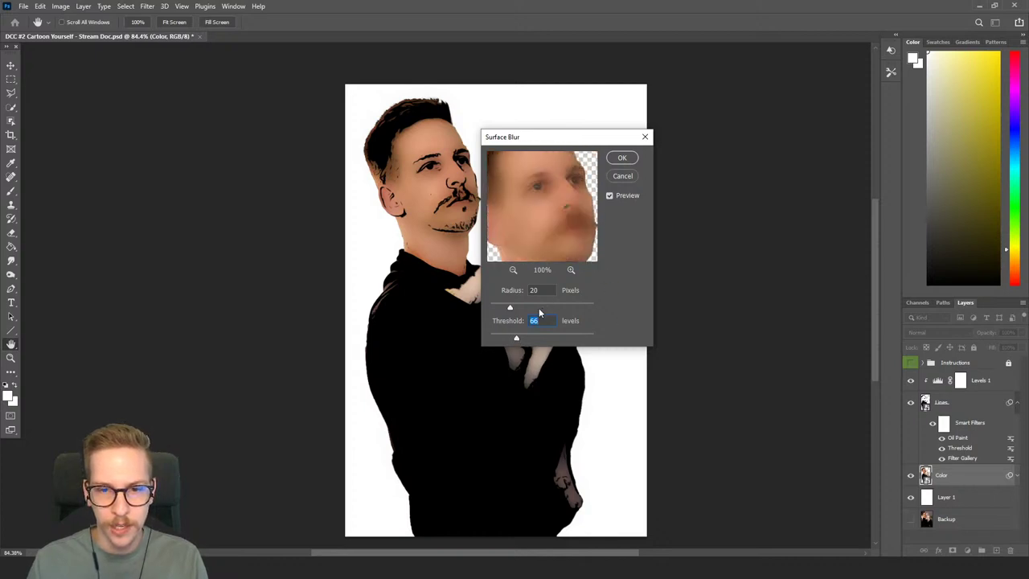
mouse_move(517, 341)
left_mouse_down()
mouse_move(567, 341)
mouse_move(504, 339)
left_mouse_up()
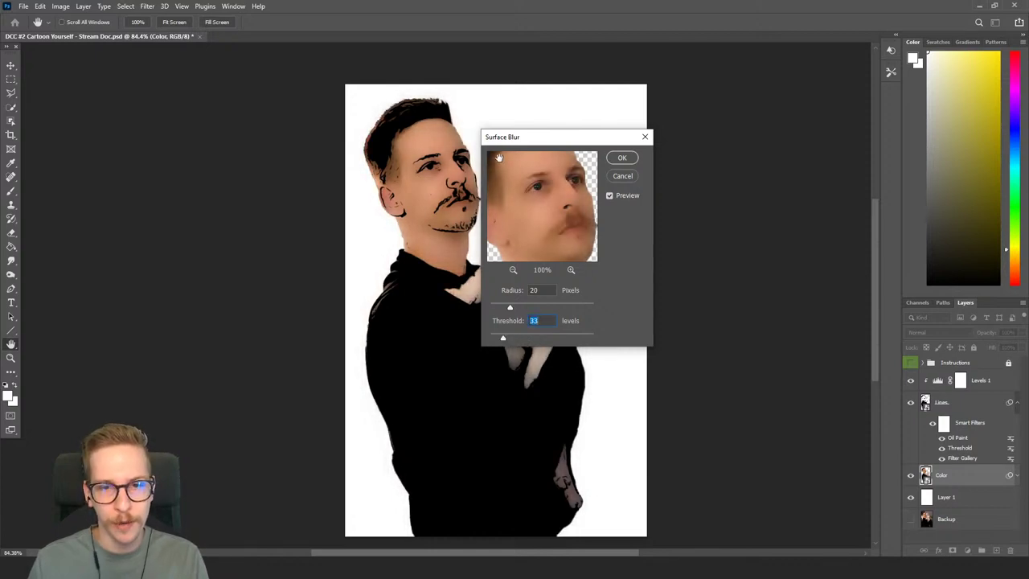
left_click_drag(520, 141, 533, 137)
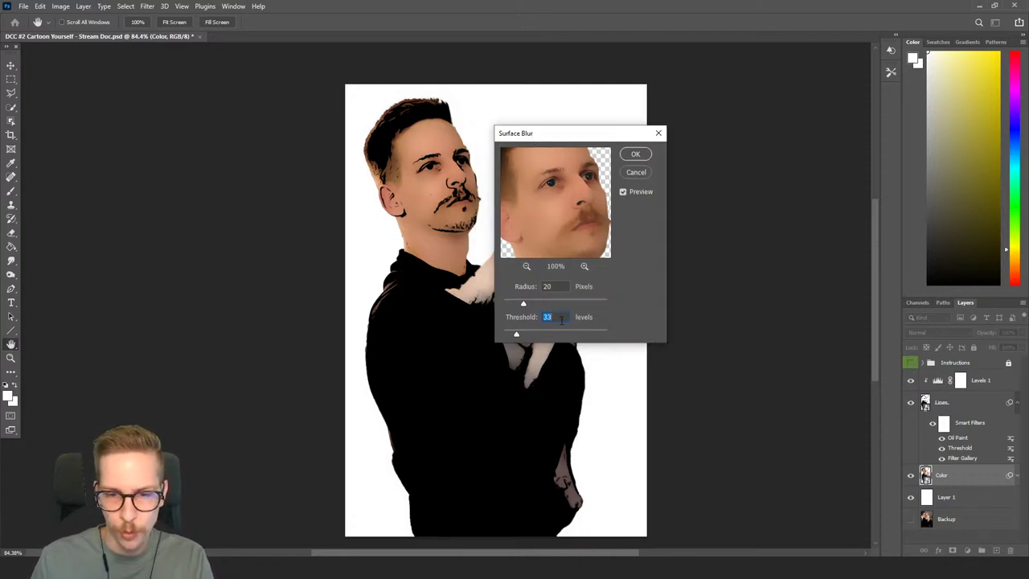
Apply the Surface Blur with a threshold of 10 levels after comparing the preview off and on.
type("10")
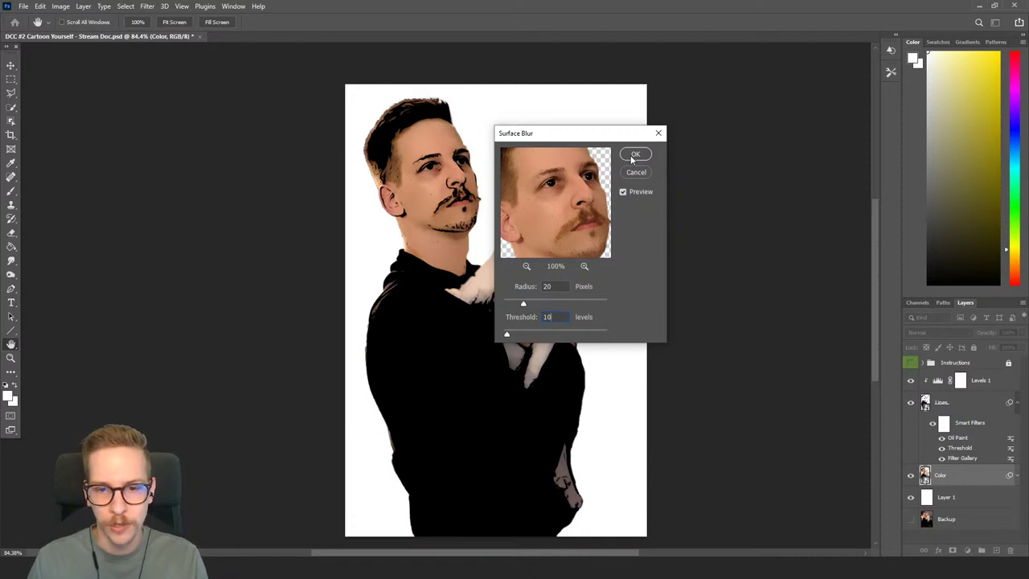
left_click(624, 193)
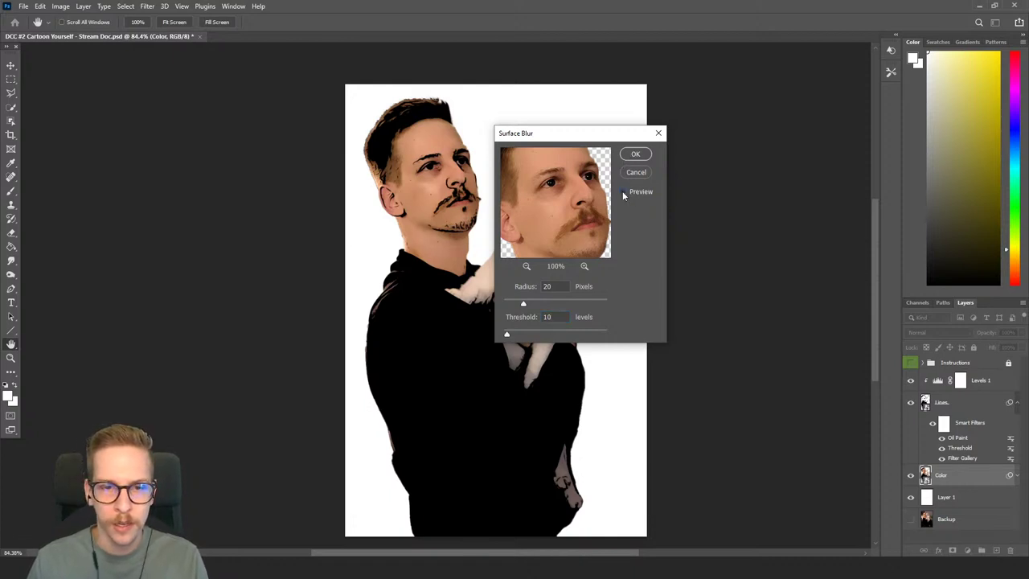
left_click(624, 192)
left_click(624, 192)
left_click(624, 192)
left_click(624, 193)
left_click(624, 193)
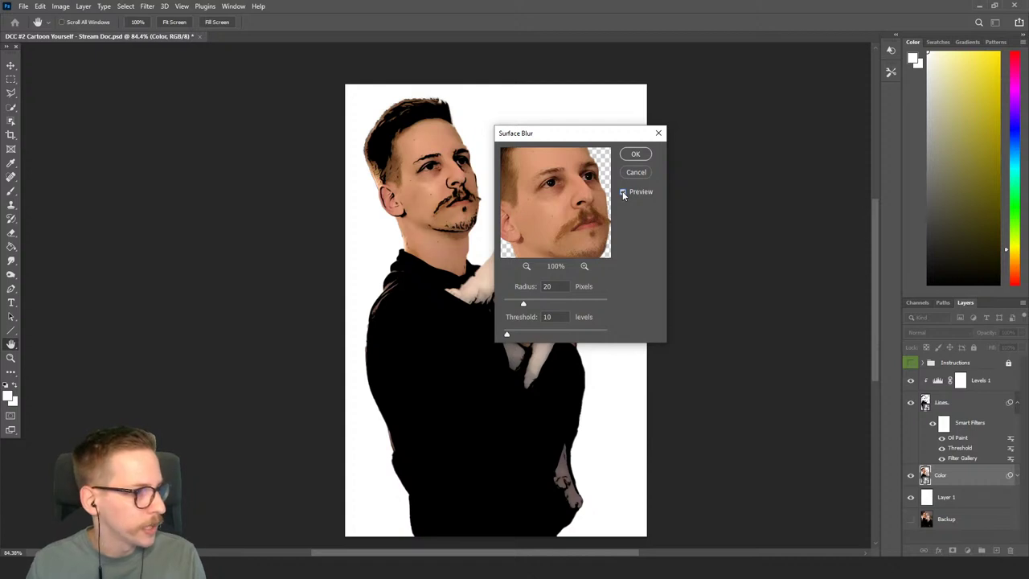
left_click(636, 154)
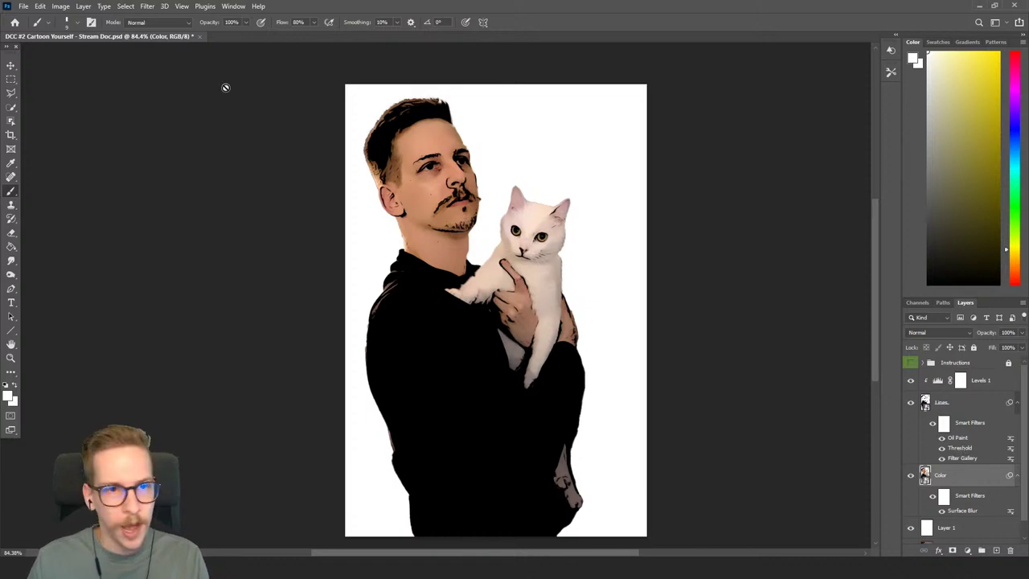
Apply the Oil Paint filter to the Color layer with Stylization 2, Cleanliness 3.0, Scale 0.1 and Bristle Detail 0.0.
left_click(146, 6)
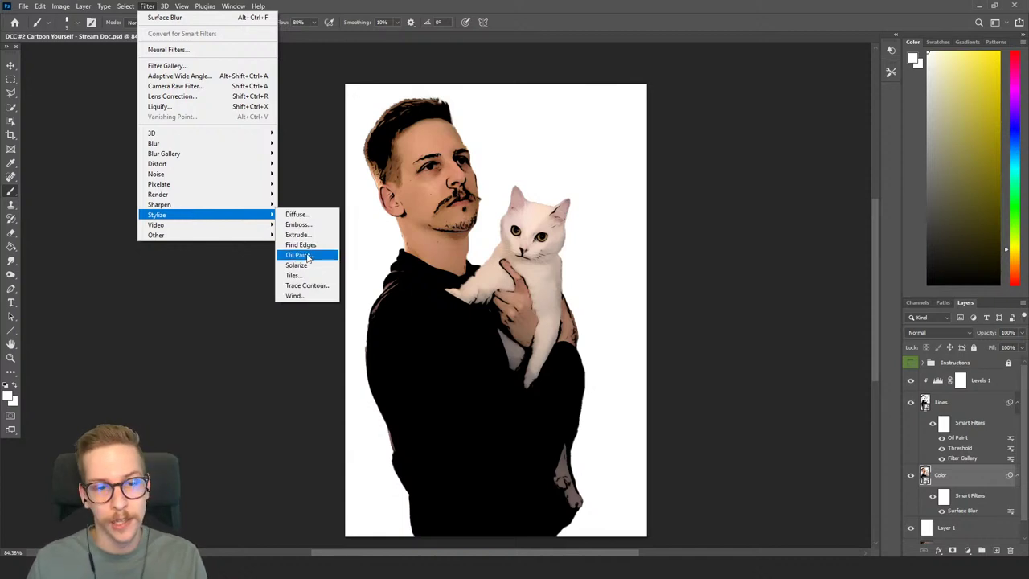
left_click(301, 255)
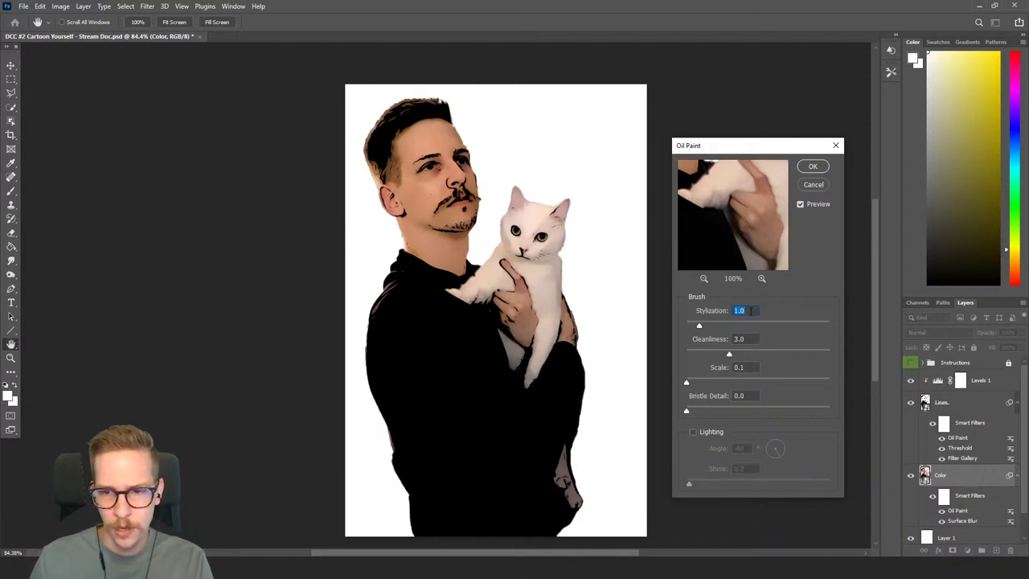
type("2")
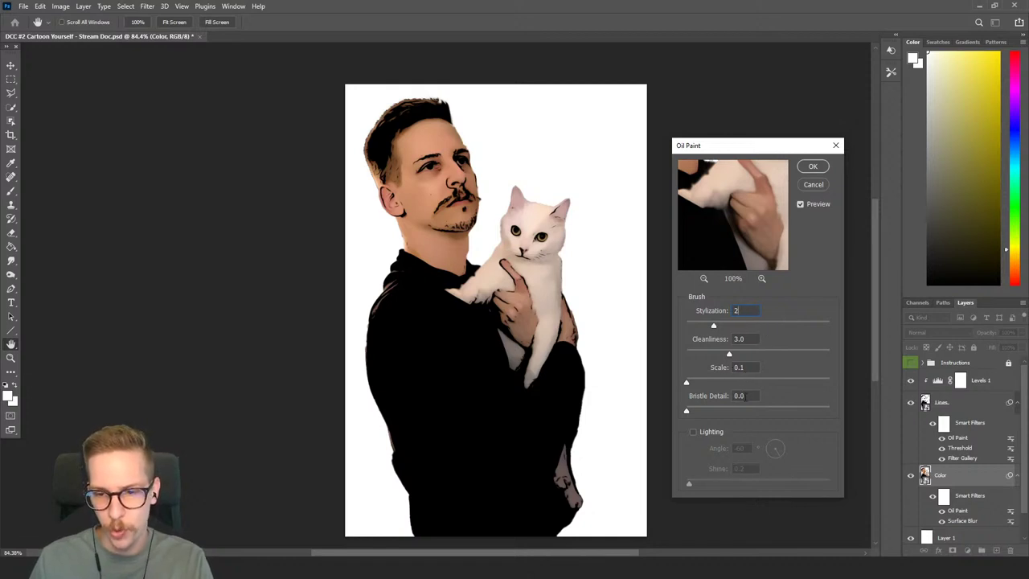
left_click(811, 166)
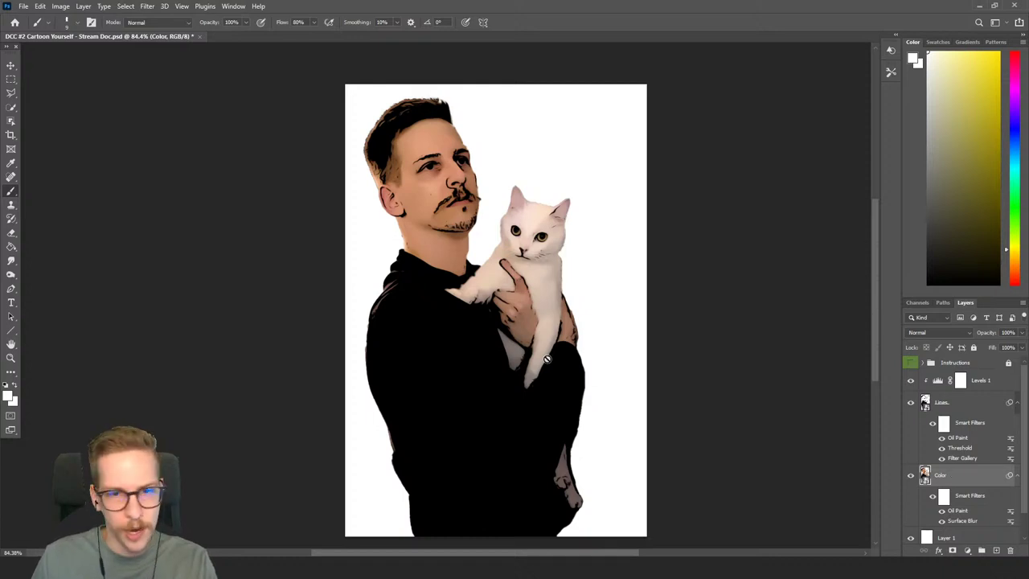
Apply the Filter Gallery's Cutout to the Color layer with 8 levels, Edge Simplicity 2 and Edge Fidelity 2, then compare the layer hidden and shown.
left_click(146, 7)
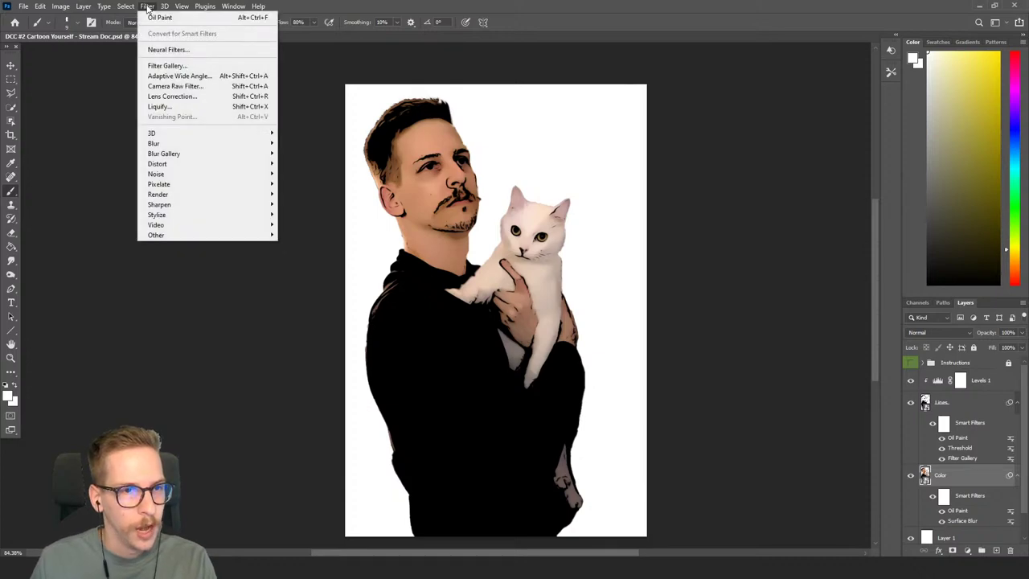
left_click(177, 66)
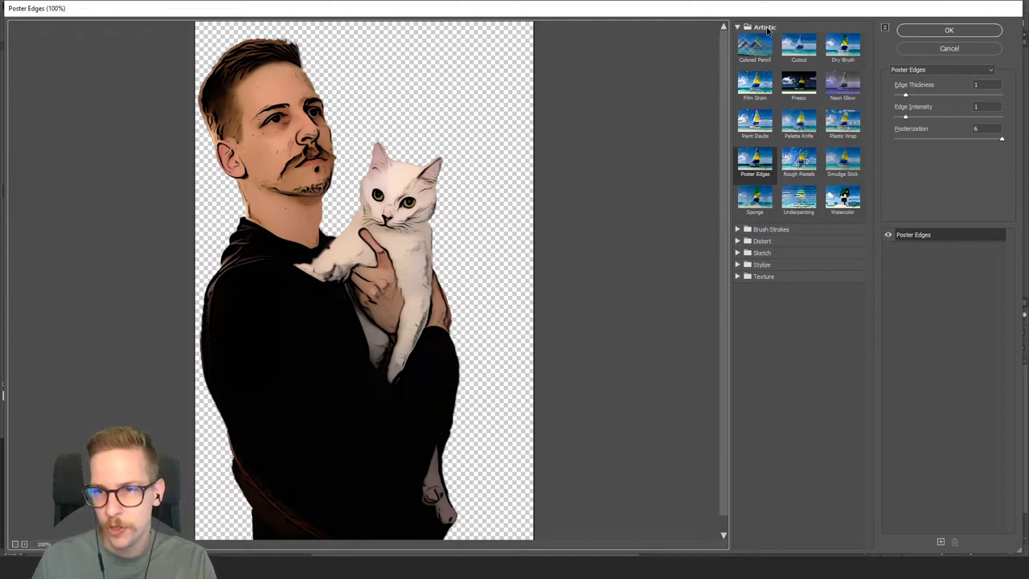
left_click(789, 50)
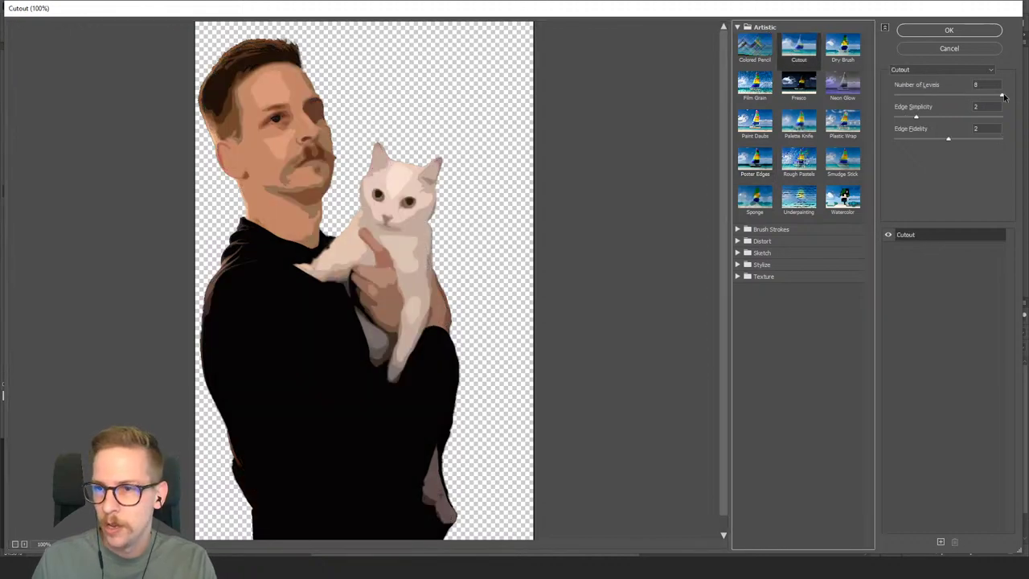
left_click_drag(1003, 97, 971, 93)
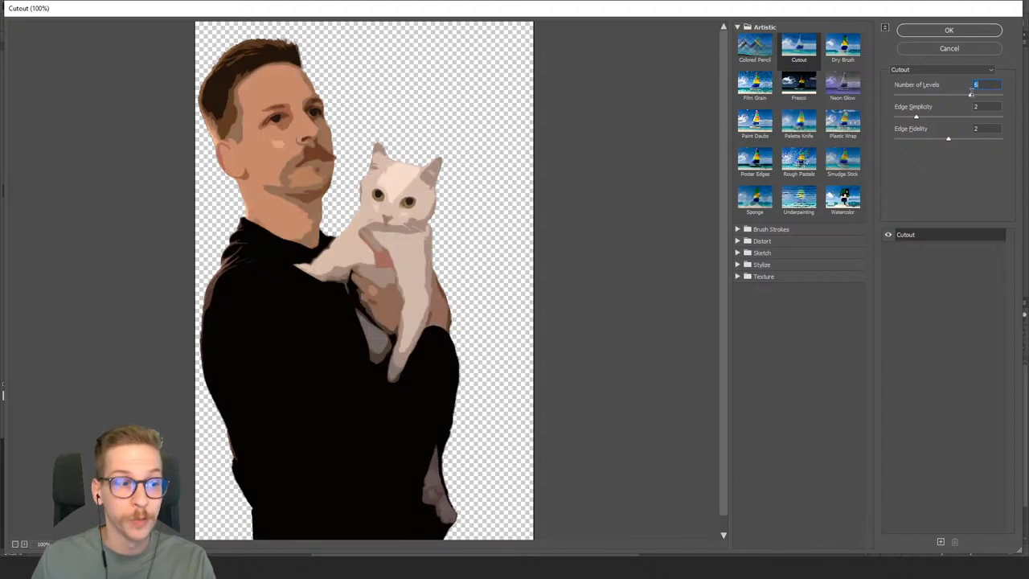
left_click_drag(971, 92, 1015, 91)
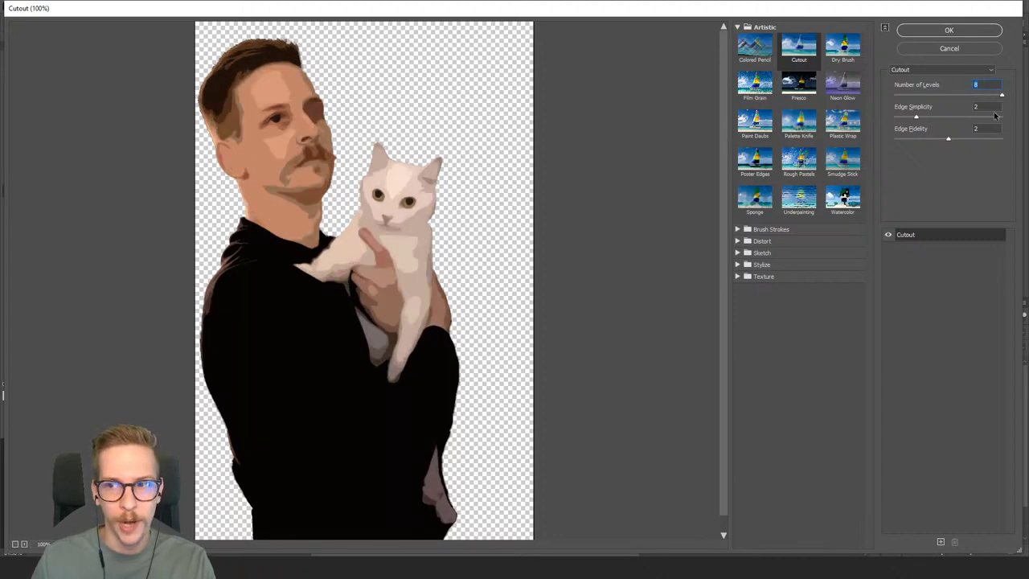
mouse_move(918, 118)
left_mouse_down()
mouse_move(1003, 117)
mouse_move(1003, 108)
mouse_move(918, 118)
left_mouse_up()
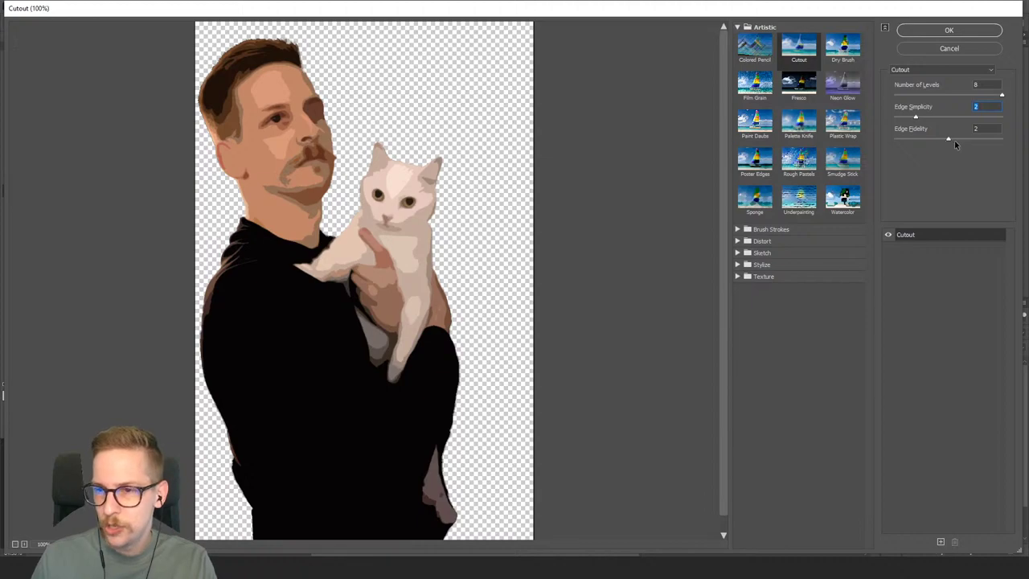
left_click(941, 32)
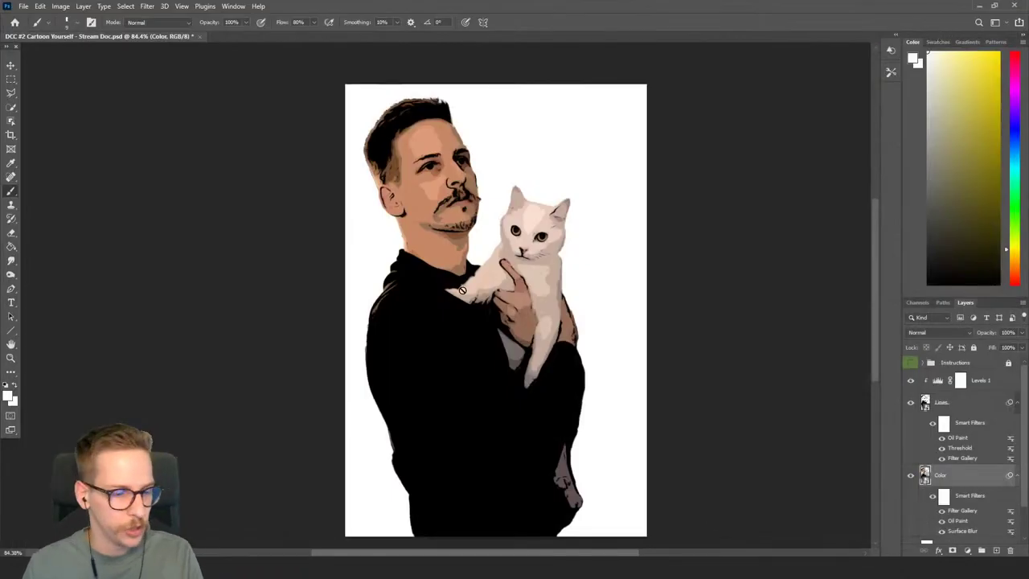
left_click(911, 475)
left_click(911, 476)
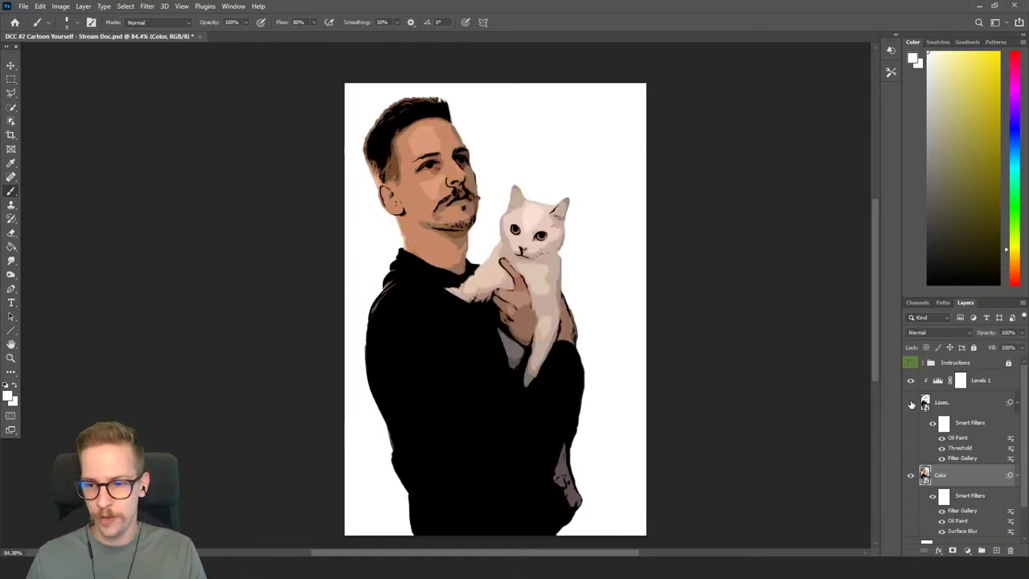
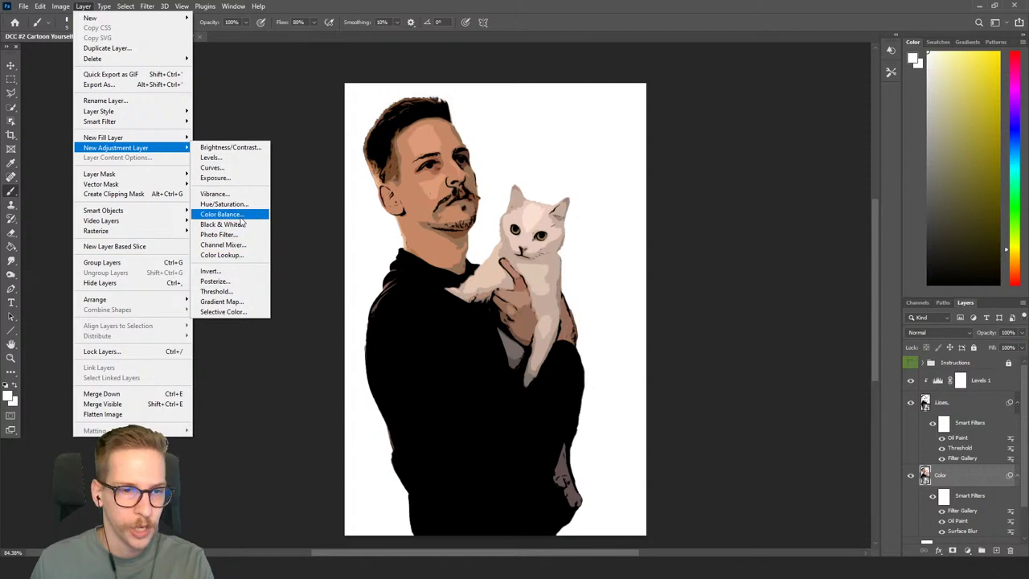
Add a Hue/Saturation adjustment layer above the Color layer and clip it to that layer.
left_click(229, 205)
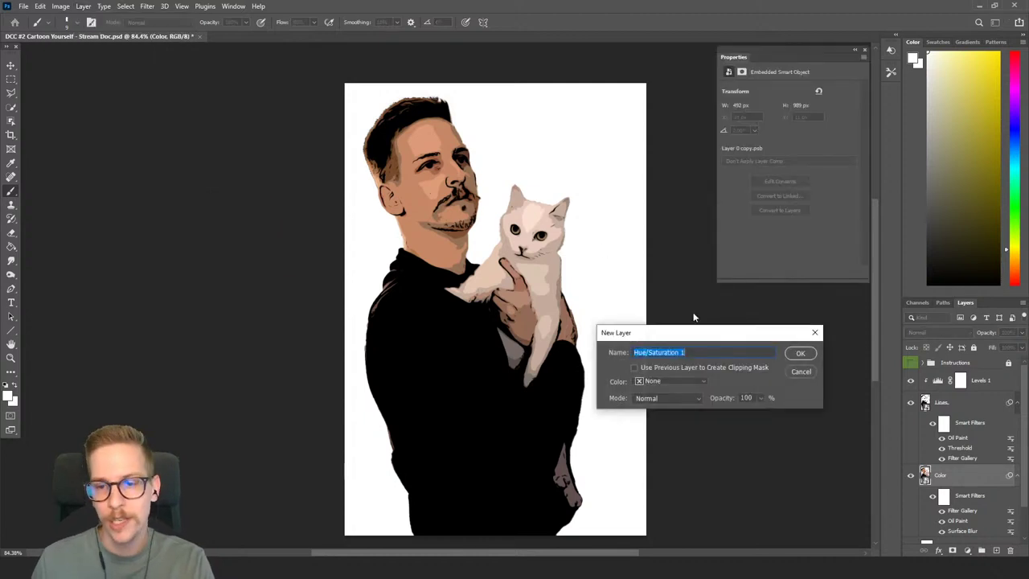
left_click(801, 354)
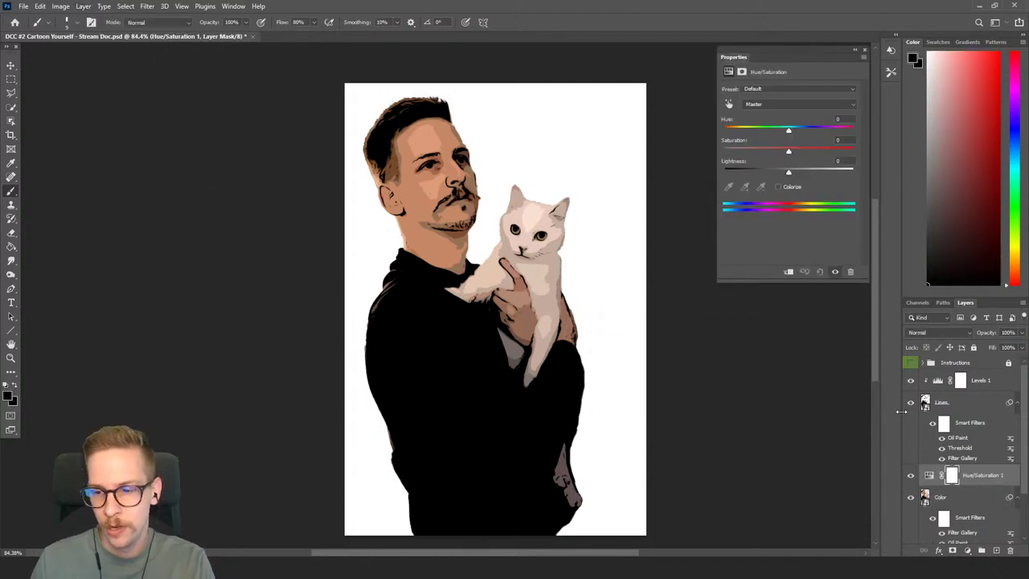
right_click(985, 474)
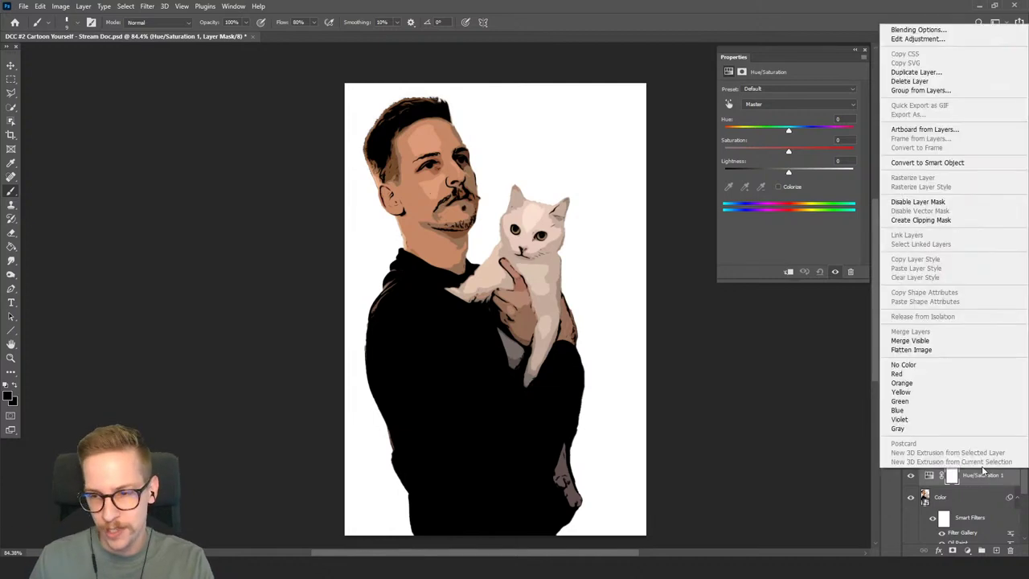
left_click(936, 220)
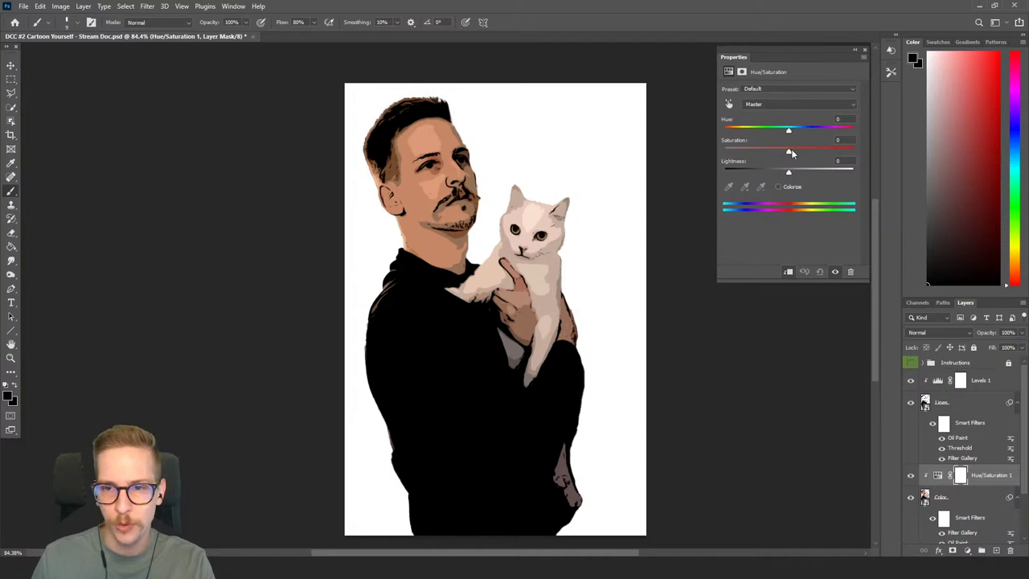
Set the Hue/Saturation adjustment's saturation to +14 and its hue to -2.
left_click_drag(789, 151, 792, 152)
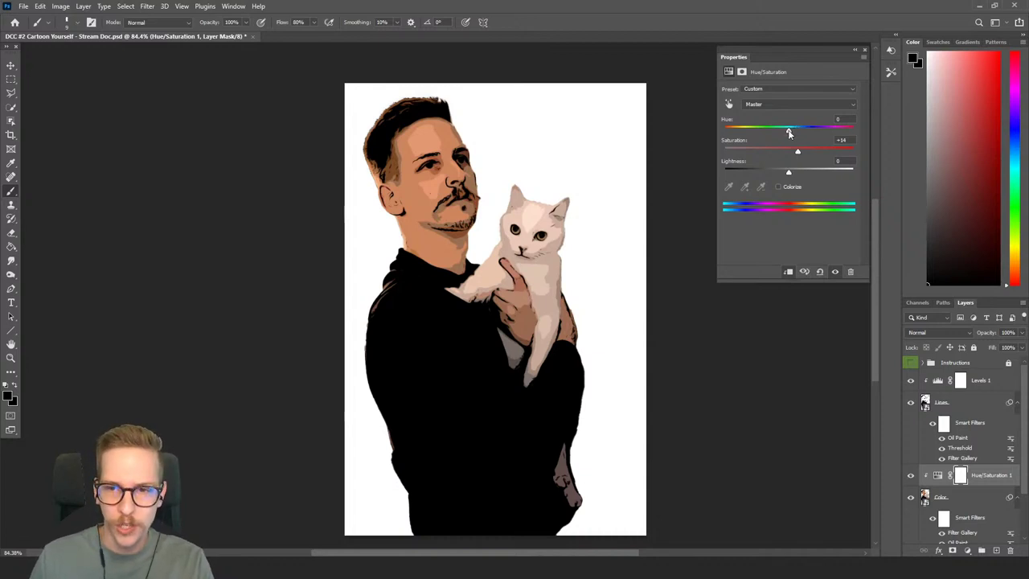
mouse_move(789, 132)
left_mouse_down()
mouse_move(776, 134)
mouse_move(790, 135)
left_mouse_up()
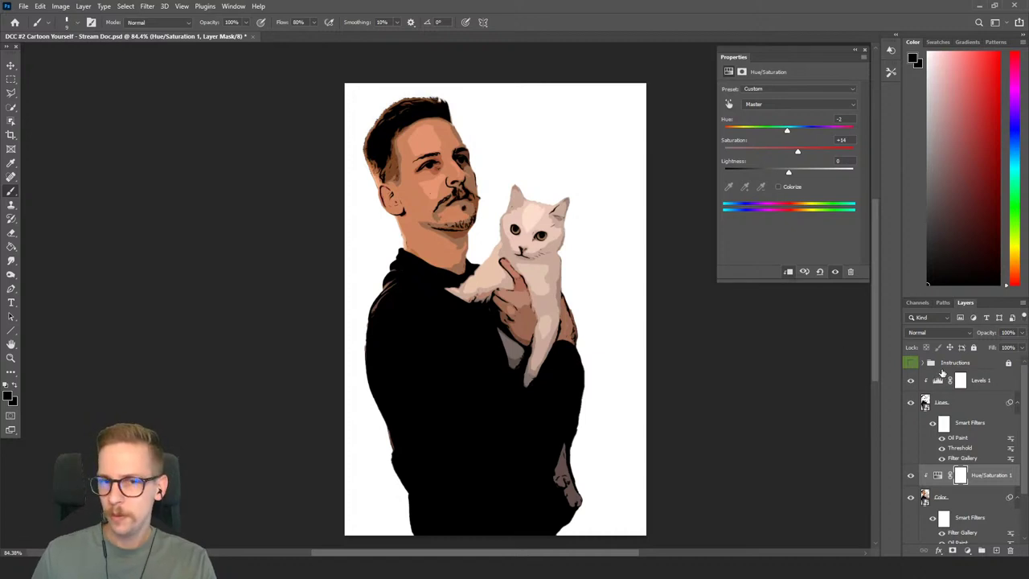
left_click(991, 481)
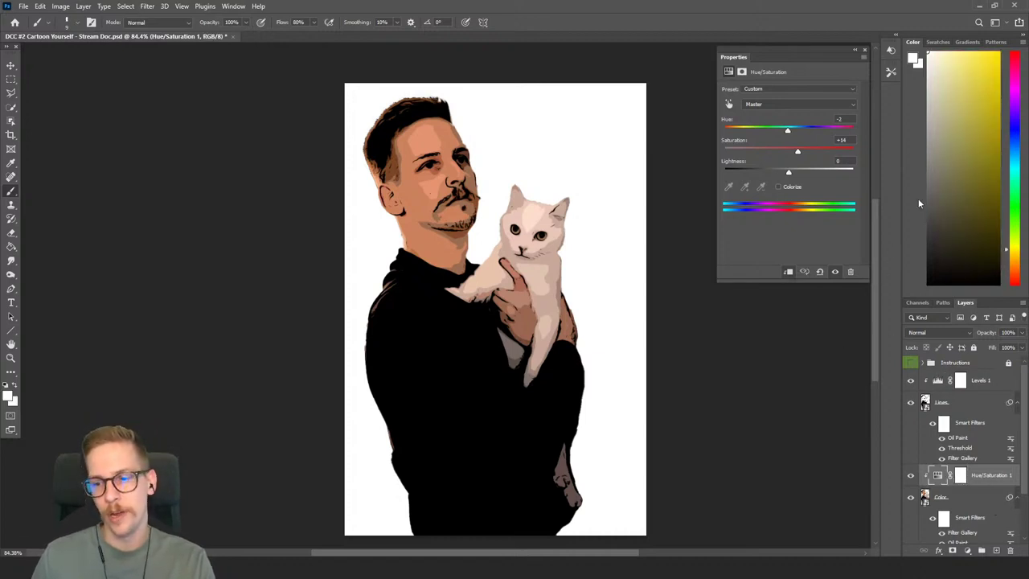
left_click(864, 50)
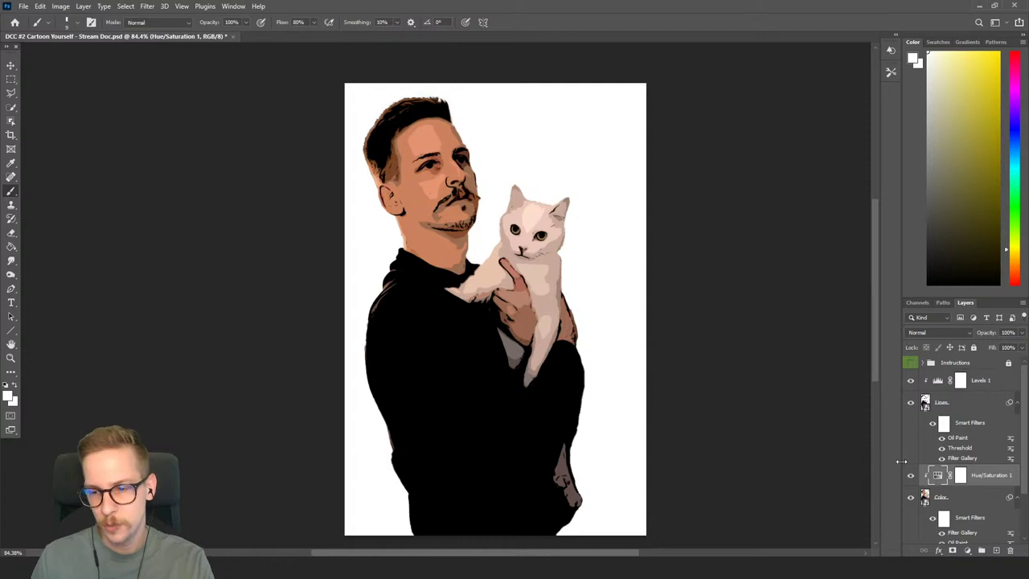
Add a Levels adjustment layer above Hue/Saturation and lower its white input level to 200.
left_click(91, 8)
mouse_move(138, 154)
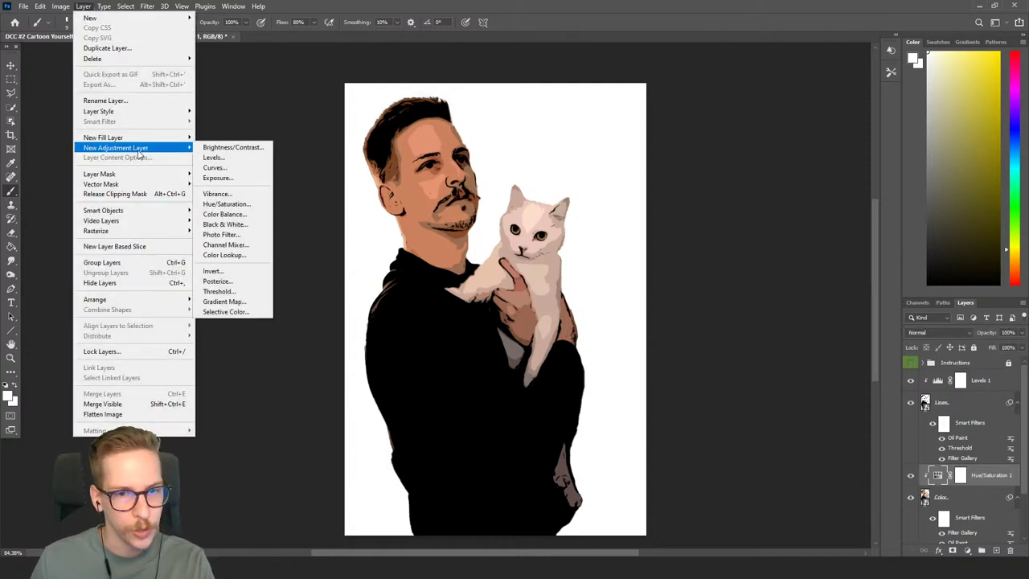
left_click(214, 156)
left_click(797, 354)
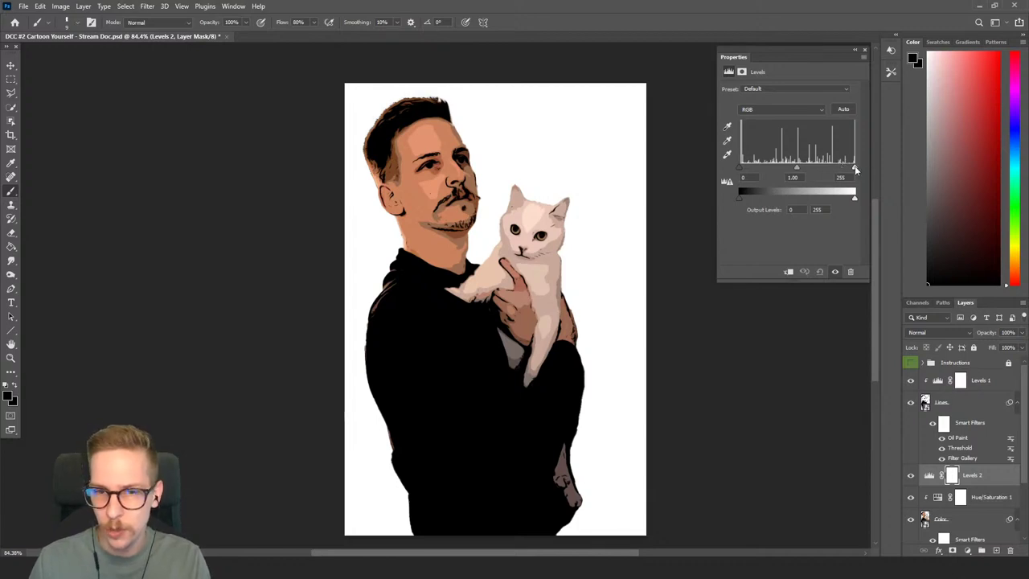
left_click_drag(854, 166, 832, 174)
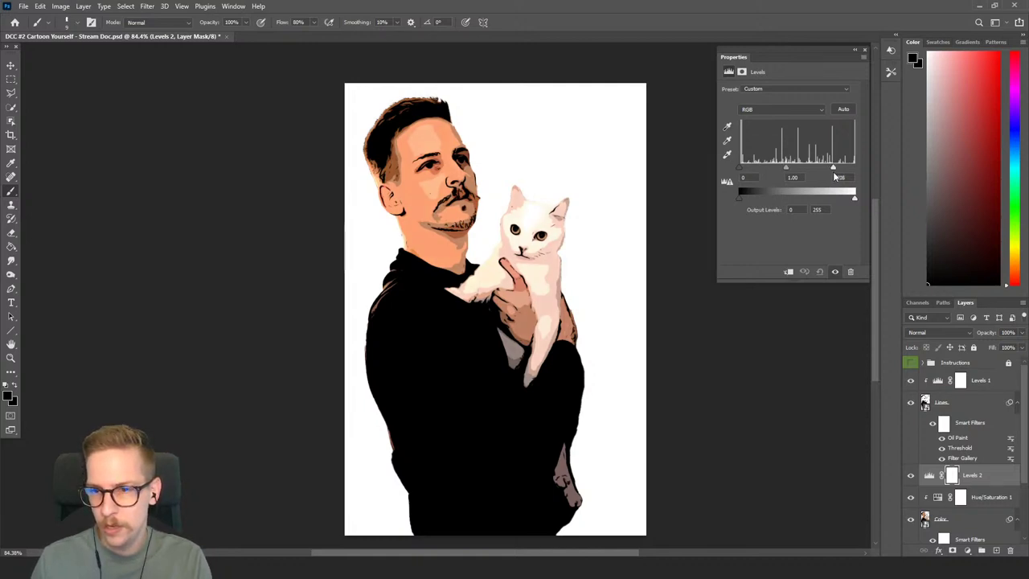
left_click_drag(832, 175, 834, 176)
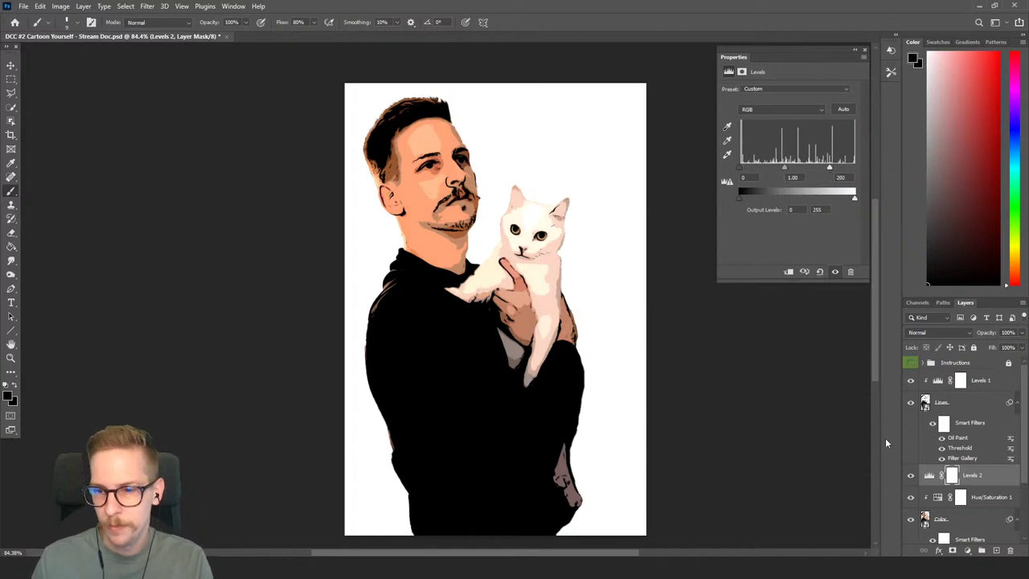
Clip the new Levels adjustment to the Color layer so it no longer affects the backdrop.
left_click(911, 476)
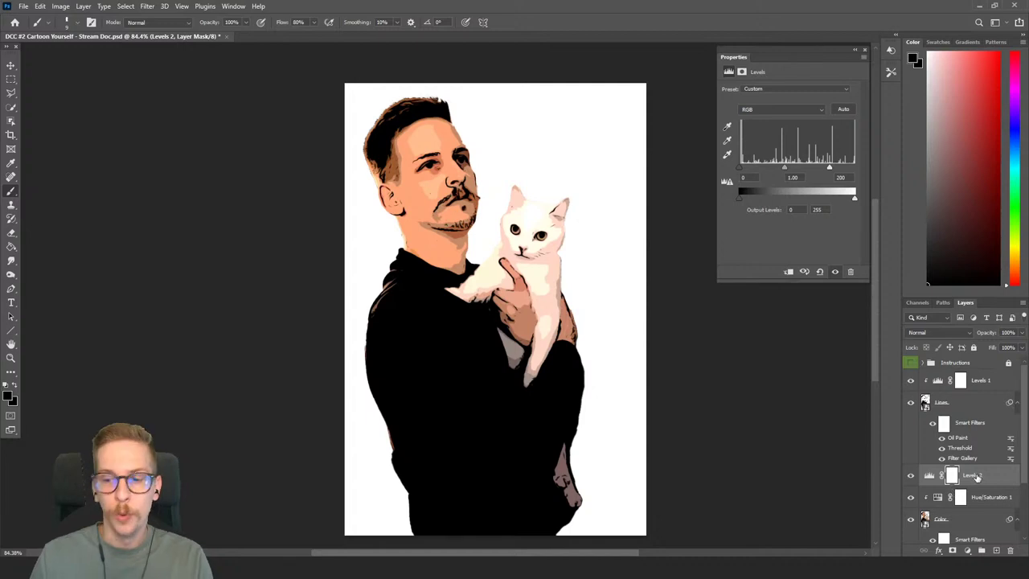
right_click(989, 476)
left_click(921, 222)
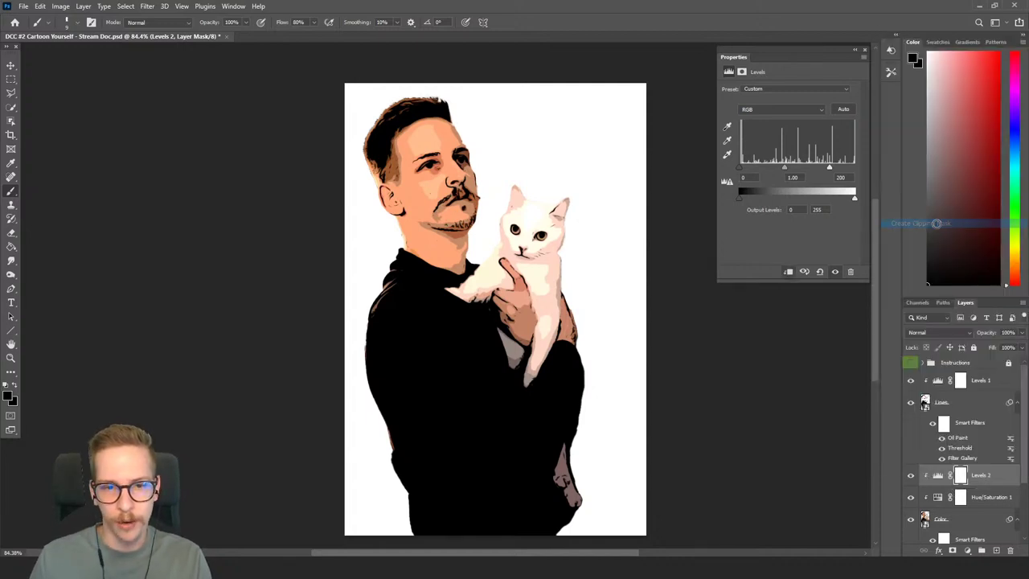
Compare the image with the clipped Levels and Hue/Saturation adjustments hidden and shown.
left_click(911, 475)
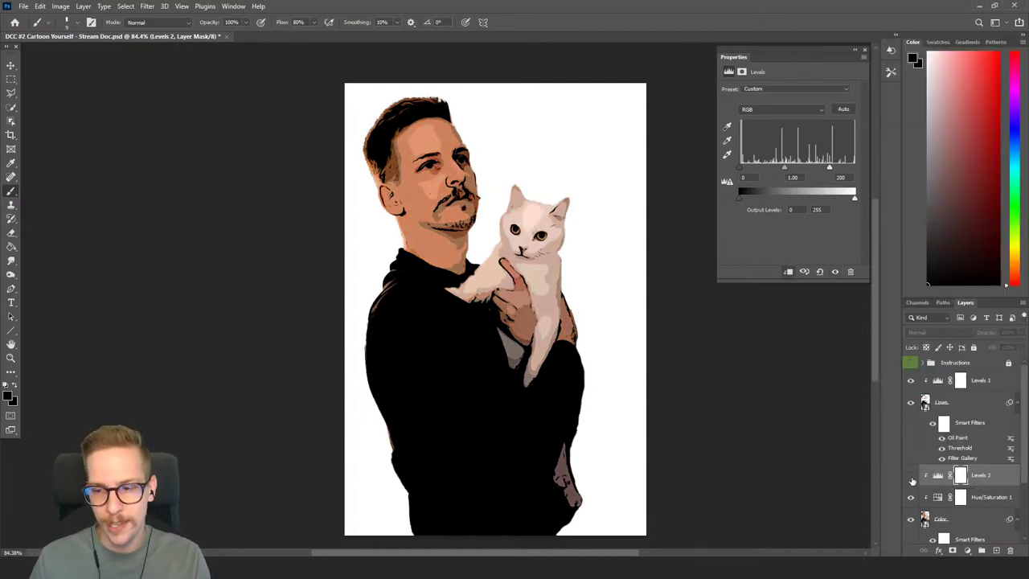
left_click(911, 475)
left_click(911, 475)
left_click(910, 475)
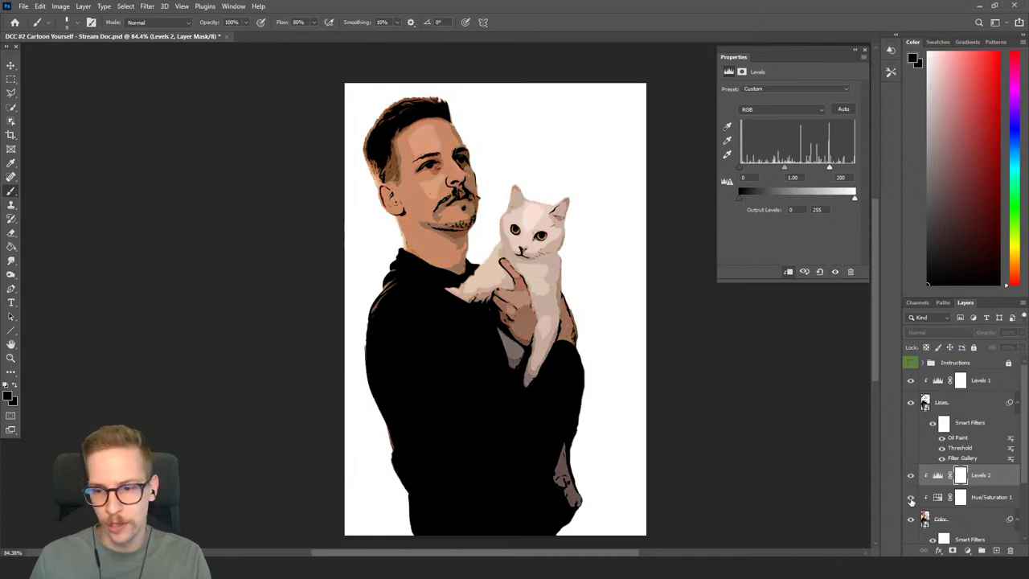
left_click(911, 498)
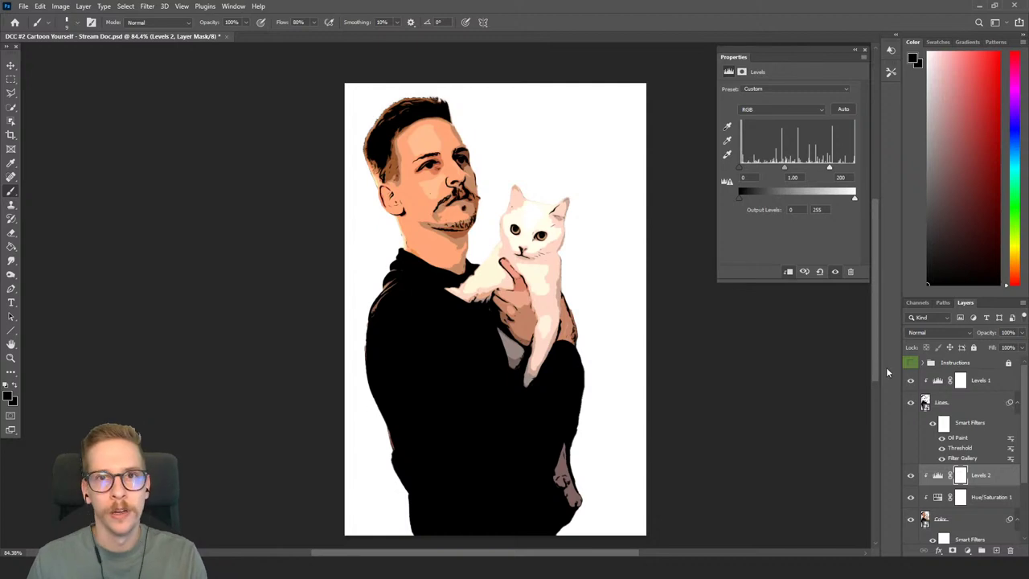
Rename the white Layer 1 beneath the Color layer as Background.
left_click(991, 476)
scroll(992, 476, "down", 3)
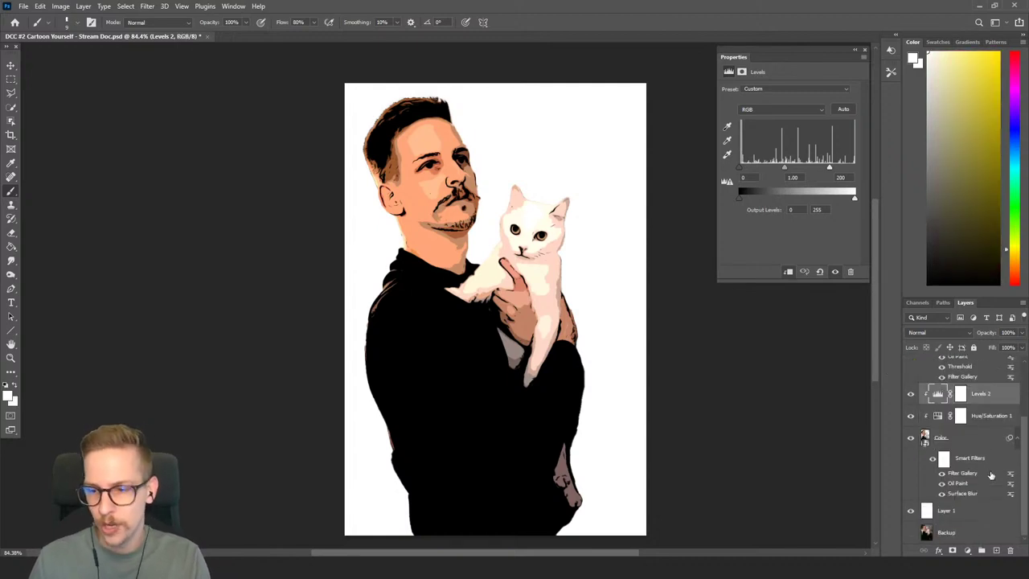
left_click(966, 511)
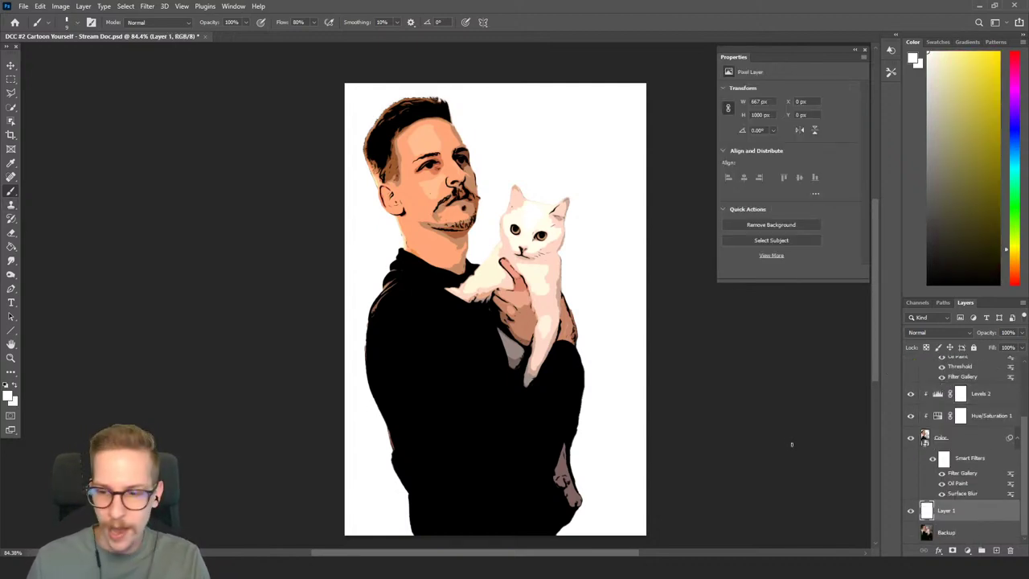
double_click(947, 512)
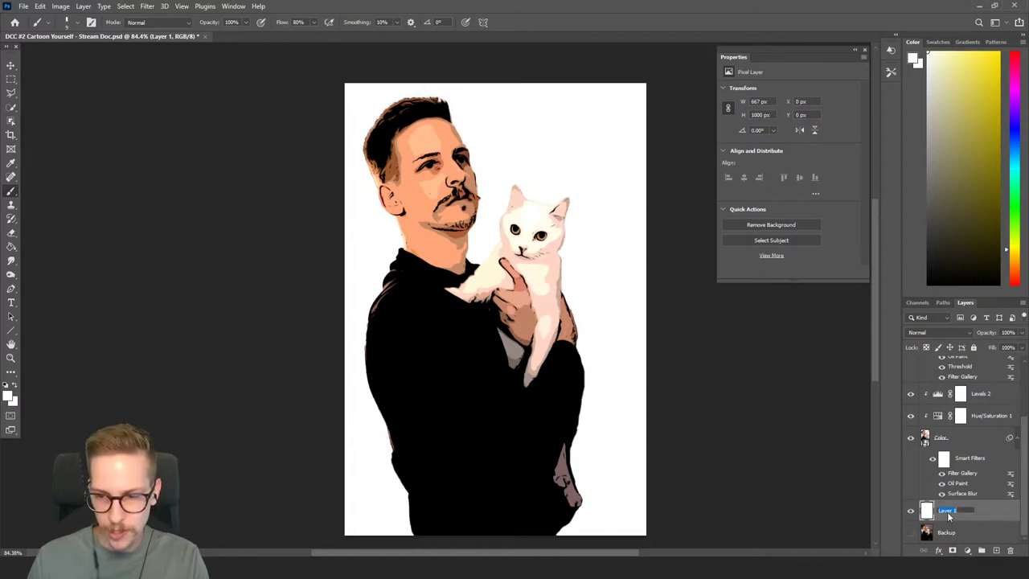
type("Background")
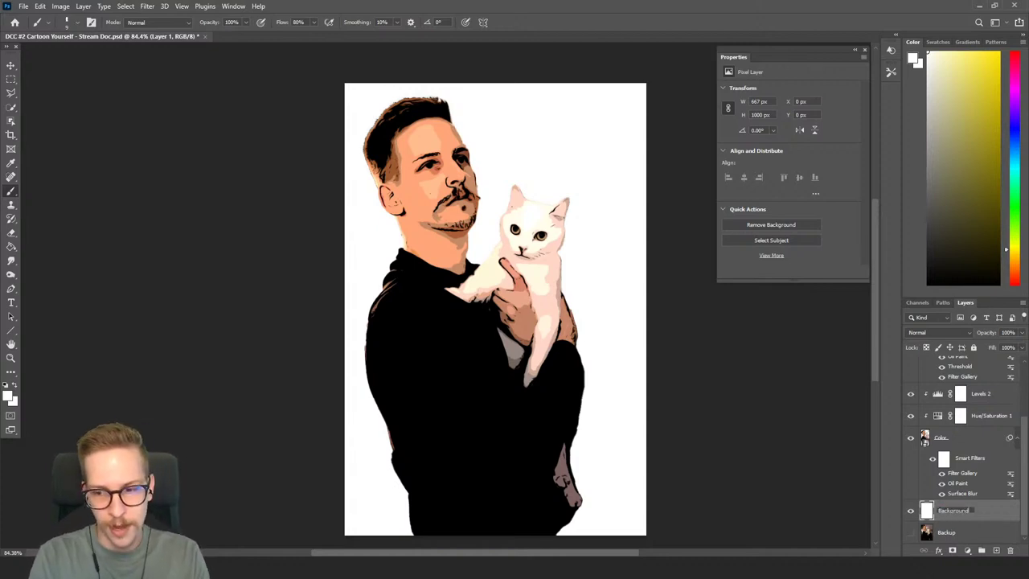
key("Return")
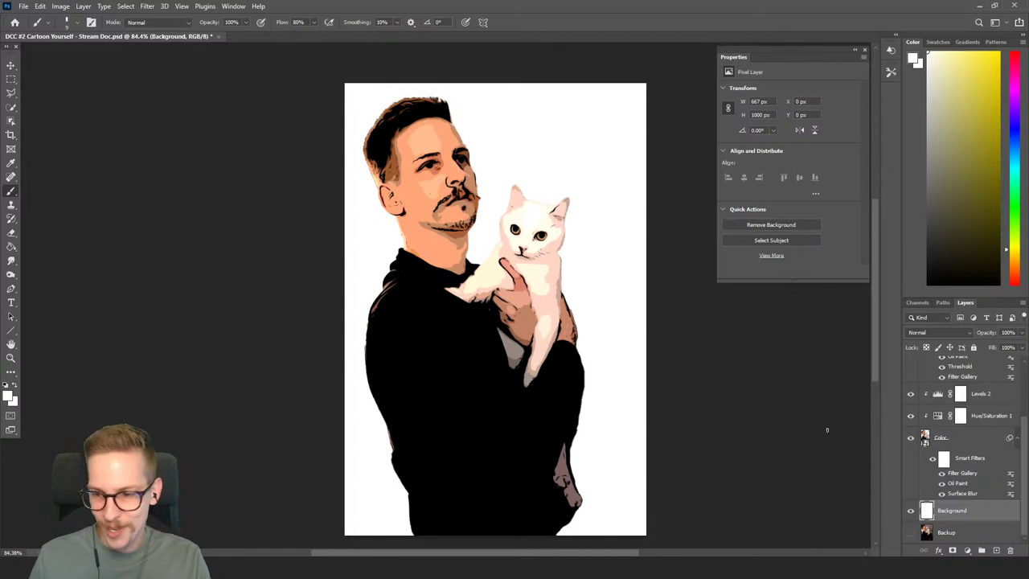
Choose a mustard yellow foreground color and fill the Background layer with it using the Paint Bucket tool.
key("g")
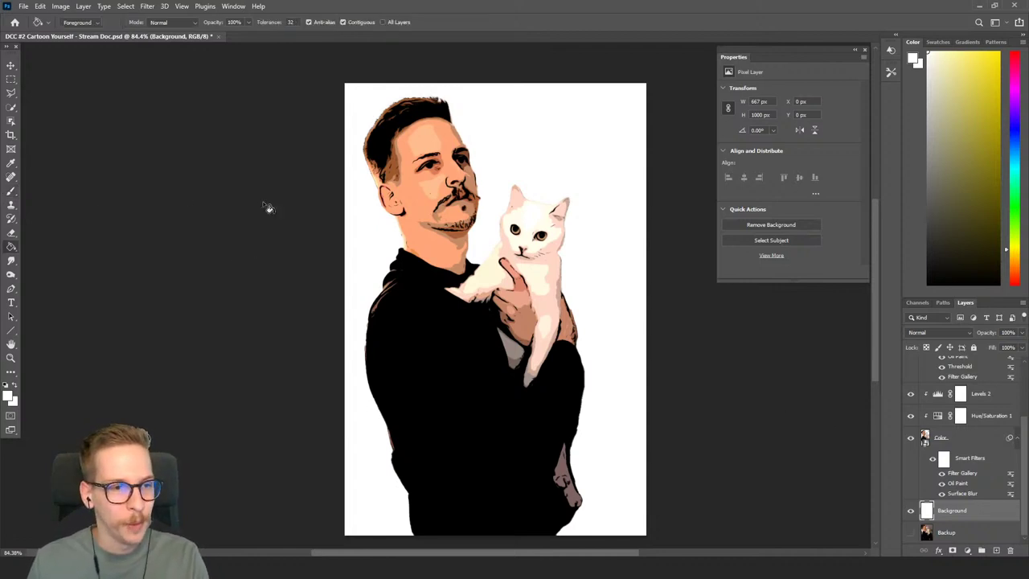
right_click(11, 250)
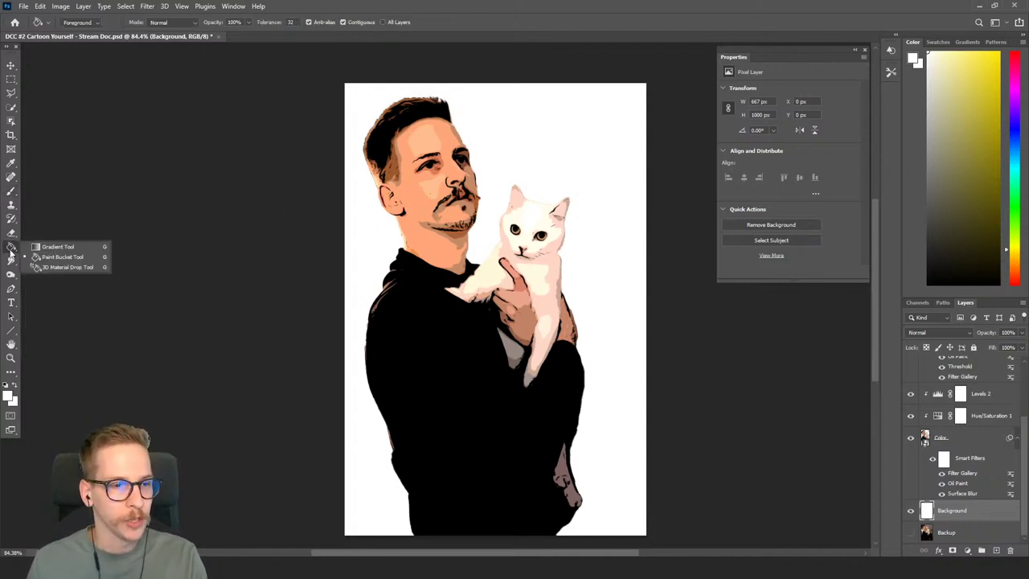
left_click(11, 250)
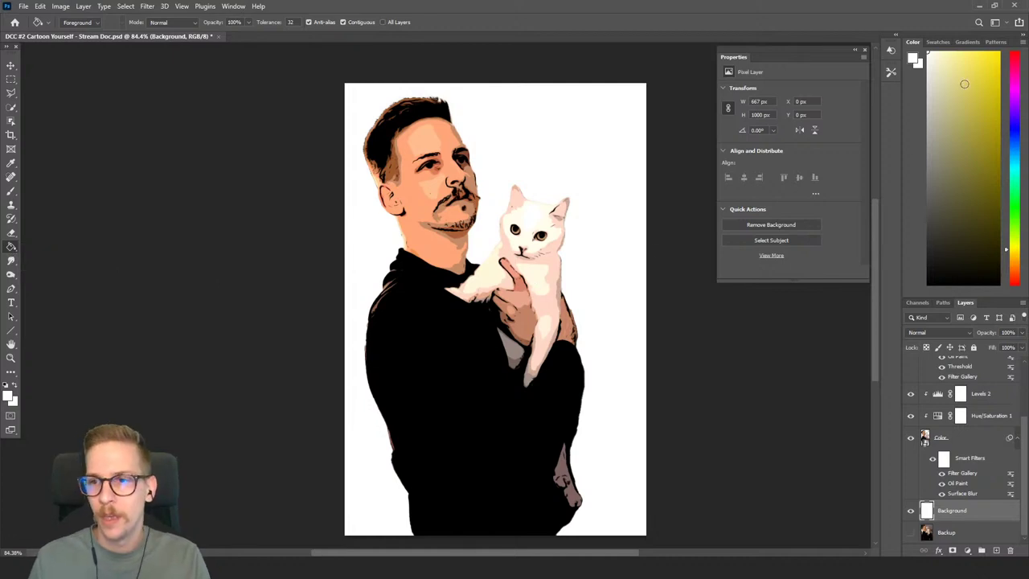
left_click_drag(988, 86, 987, 100)
left_click(595, 158)
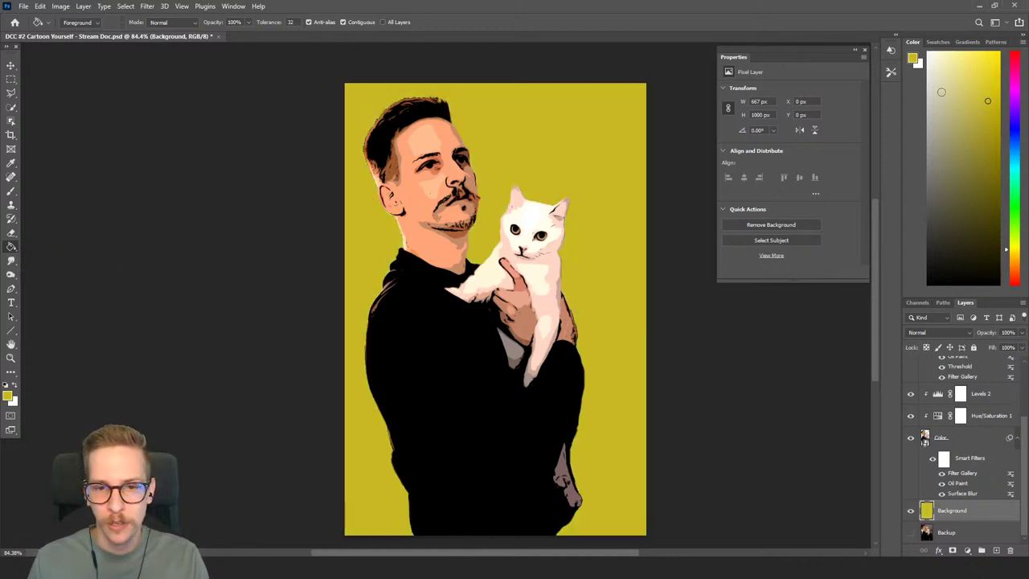
Refill the Background layer with a brighter yellow, an orange-yellow and a lighter golden yellow to compare the shades.
left_click(989, 87)
left_click(553, 151)
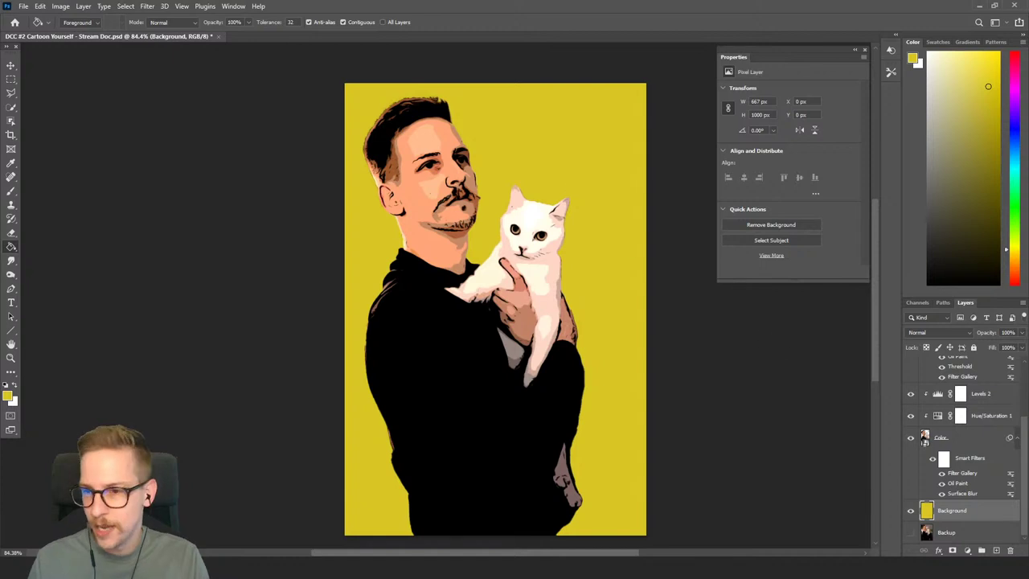
left_click(1018, 258)
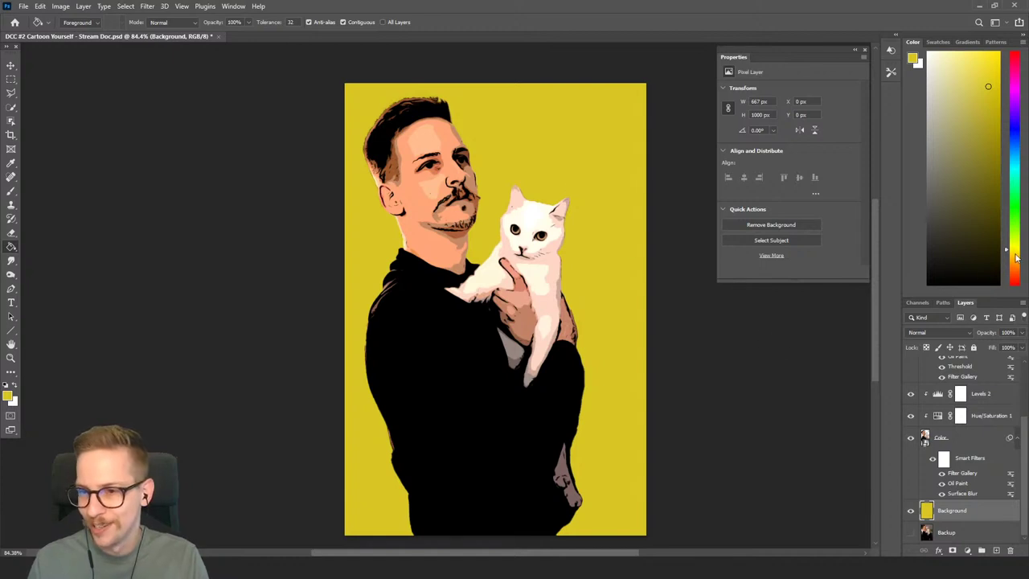
left_click(563, 150)
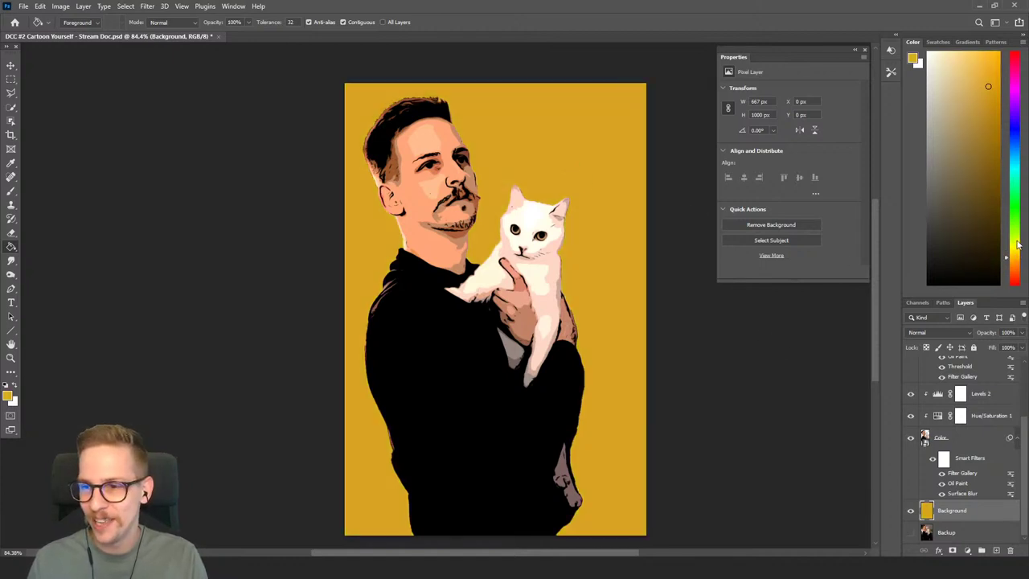
left_click(985, 67)
left_click(509, 146)
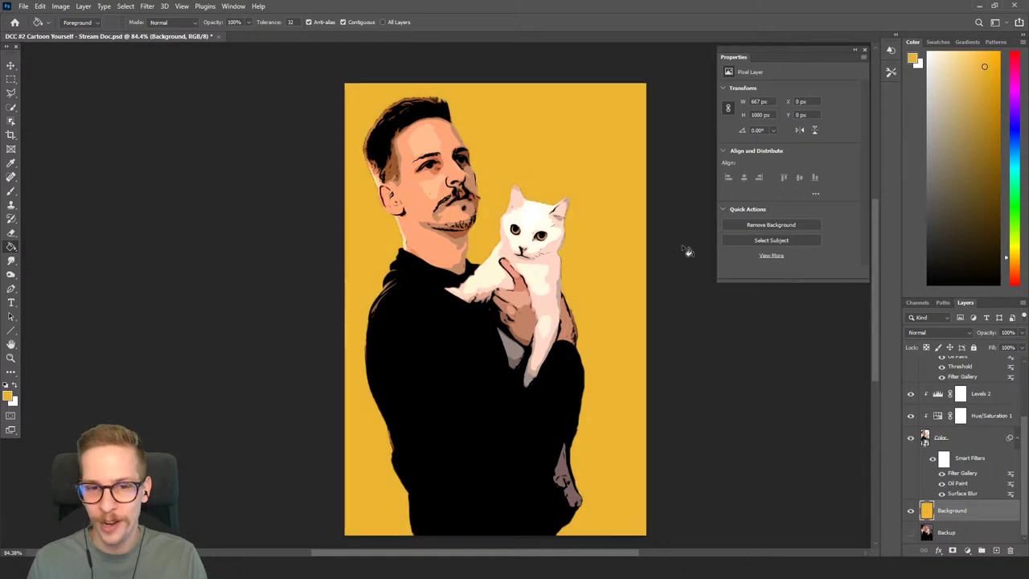
Try cyan, magenta and violet as solid fills on the Background layer.
left_click(1015, 163)
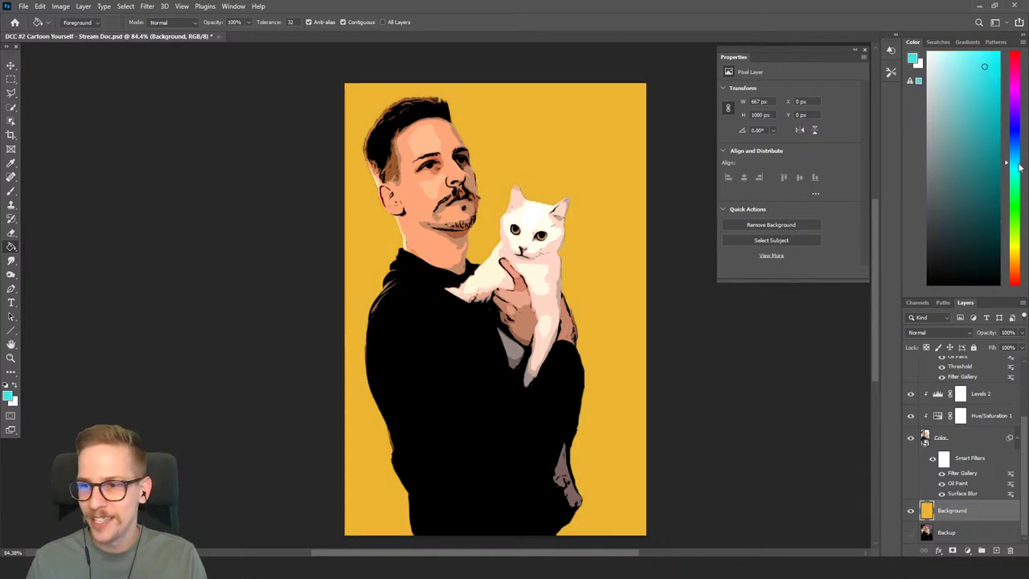
left_click(583, 169)
left_click(1015, 82)
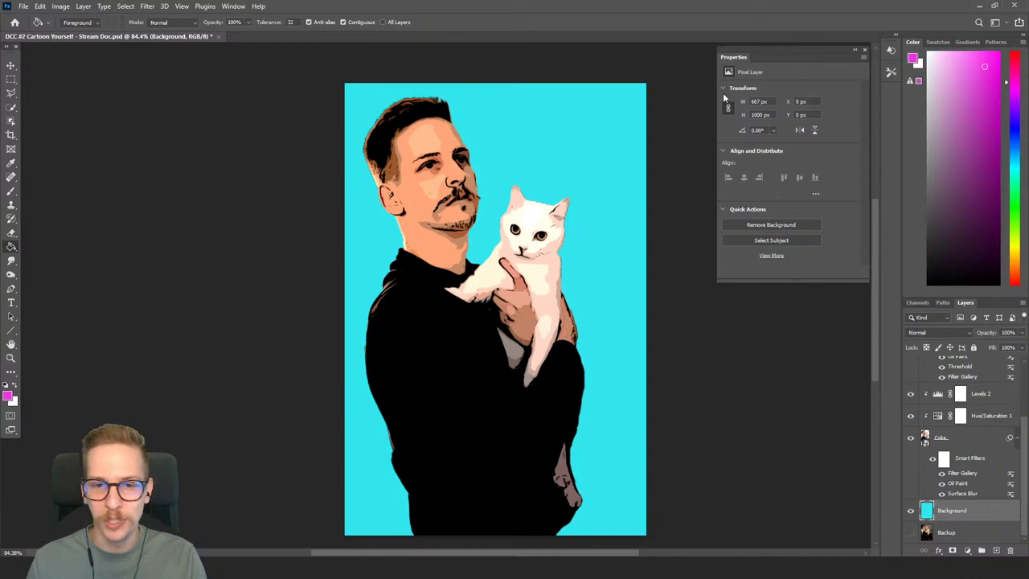
left_click(572, 109)
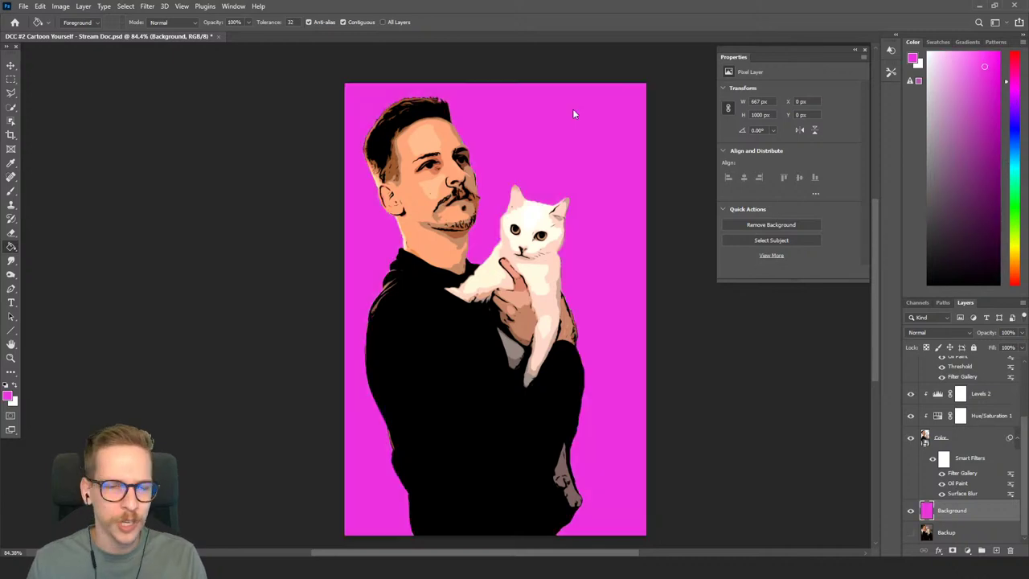
left_click(1016, 112)
left_click(607, 179)
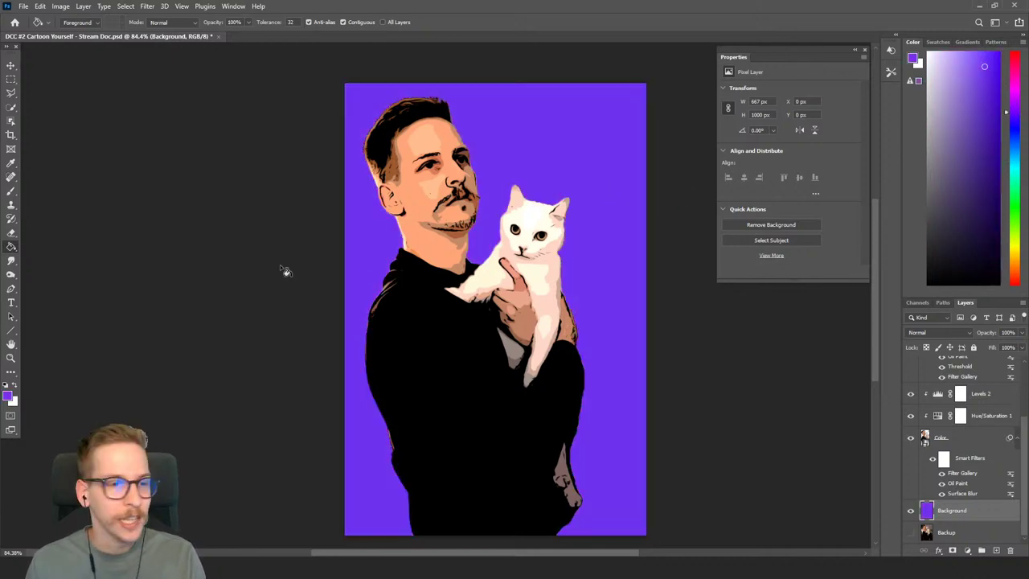
Switch to the Gradient tool and fill the Background layer with a cyan-to-blue linear gradient running from bottom to top.
right_click(11, 246)
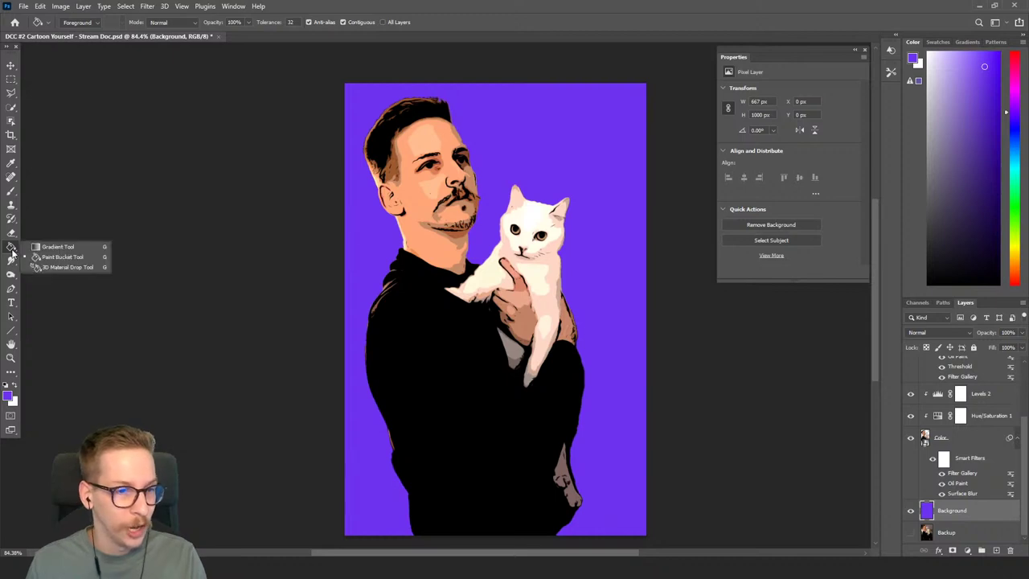
left_click(58, 246)
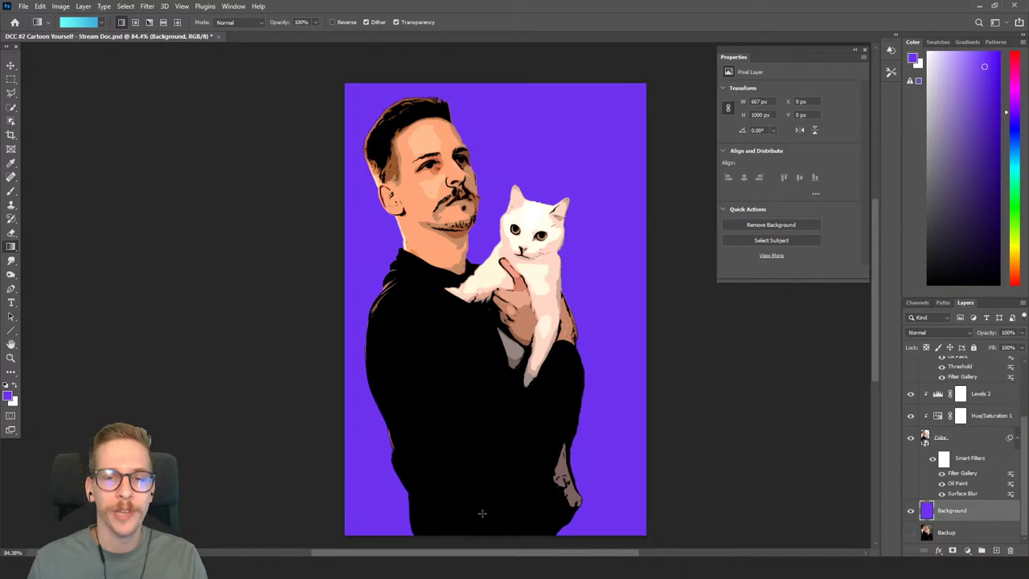
left_click_drag(484, 527, 489, 125)
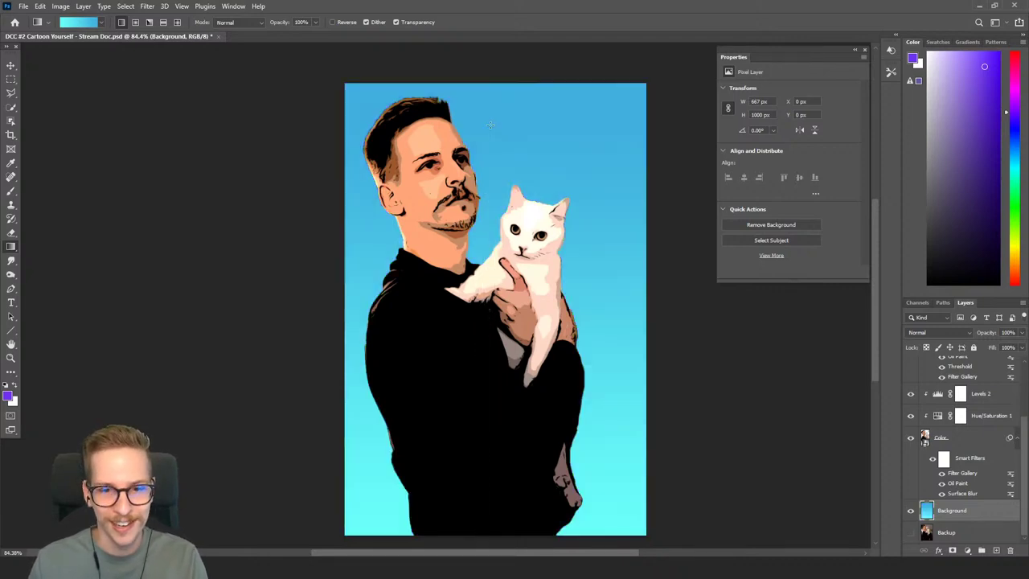
Try the darker teal #59dfda for the cyan start stop in the Gradient Editor.
left_click(84, 24)
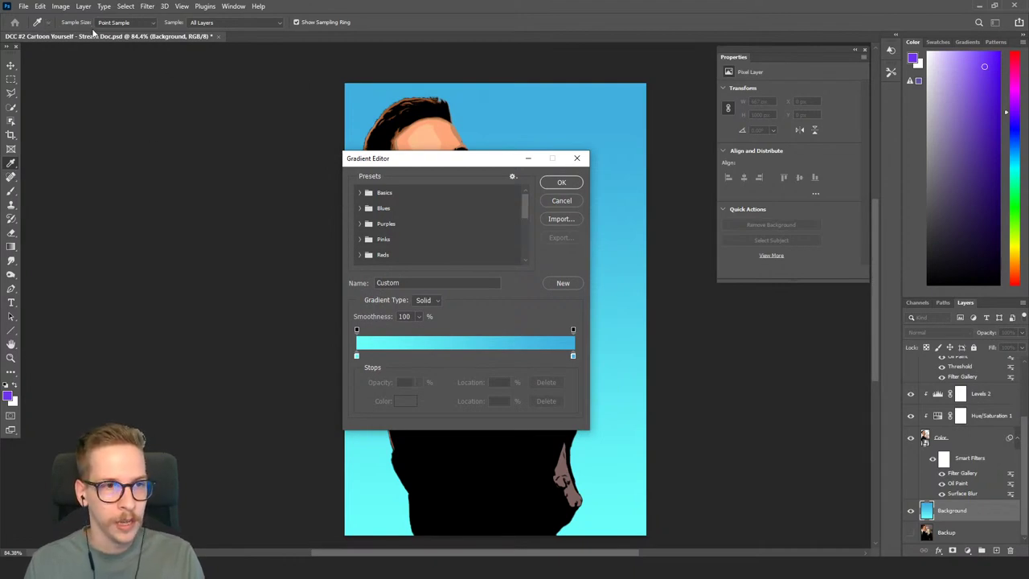
left_click(562, 201)
left_click(85, 23)
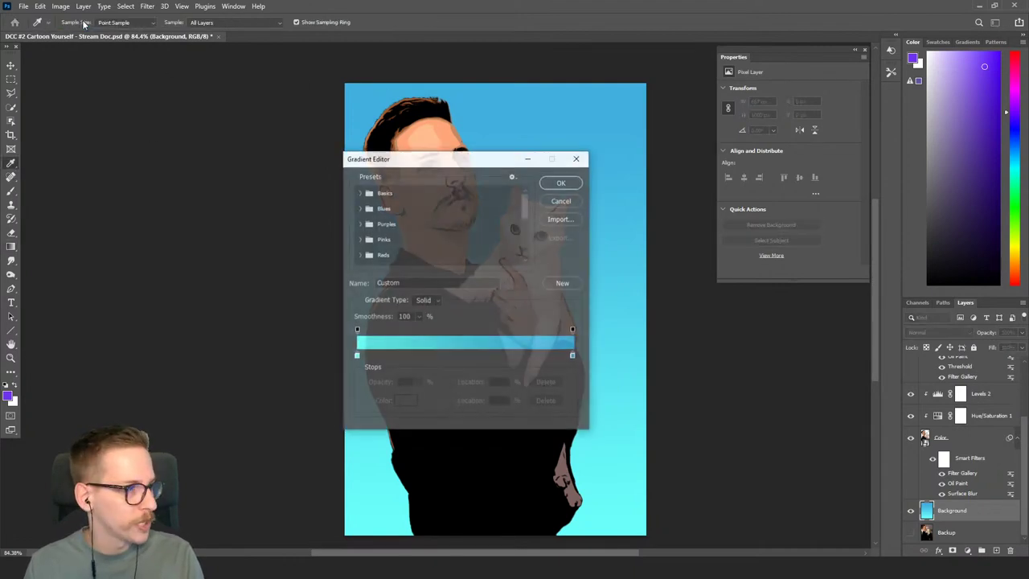
mouse_move(526, 201)
left_mouse_down()
mouse_move(526, 248)
mouse_move(524, 193)
left_mouse_up()
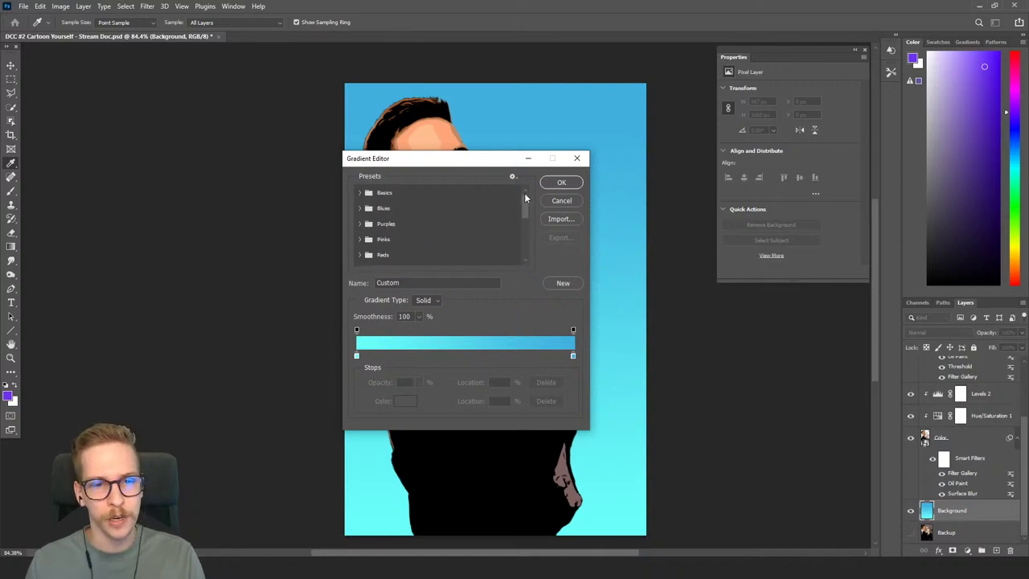
left_click(357, 356)
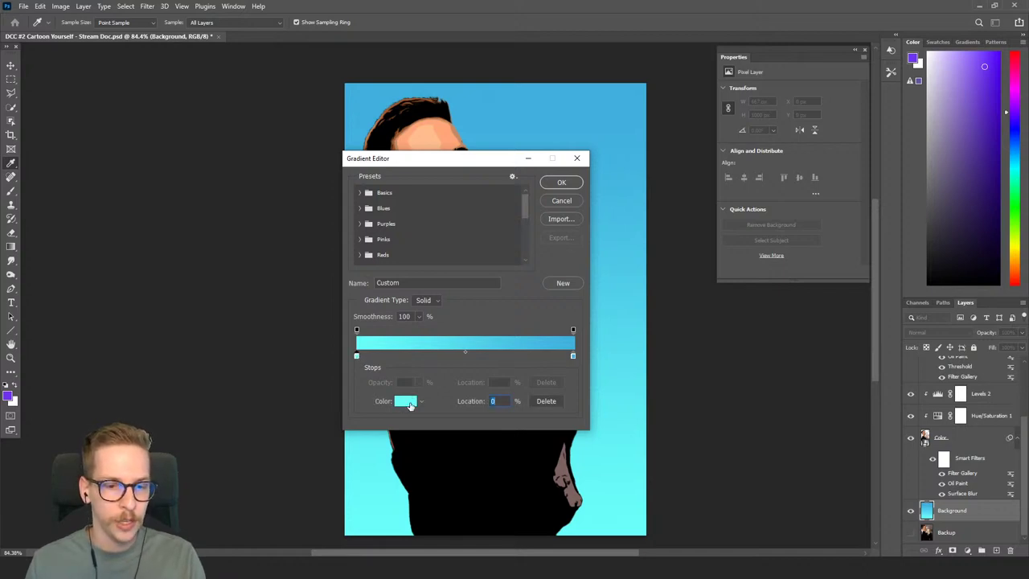
left_click(406, 401)
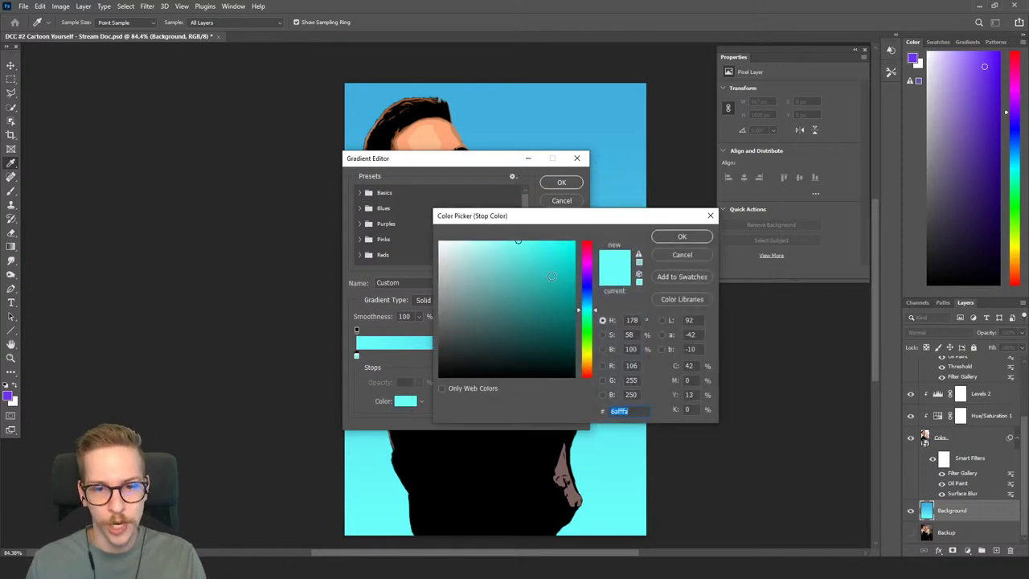
mouse_move(552, 277)
left_mouse_down()
mouse_move(551, 340)
mouse_move(515, 319)
mouse_move(504, 252)
mouse_move(520, 257)
left_mouse_up()
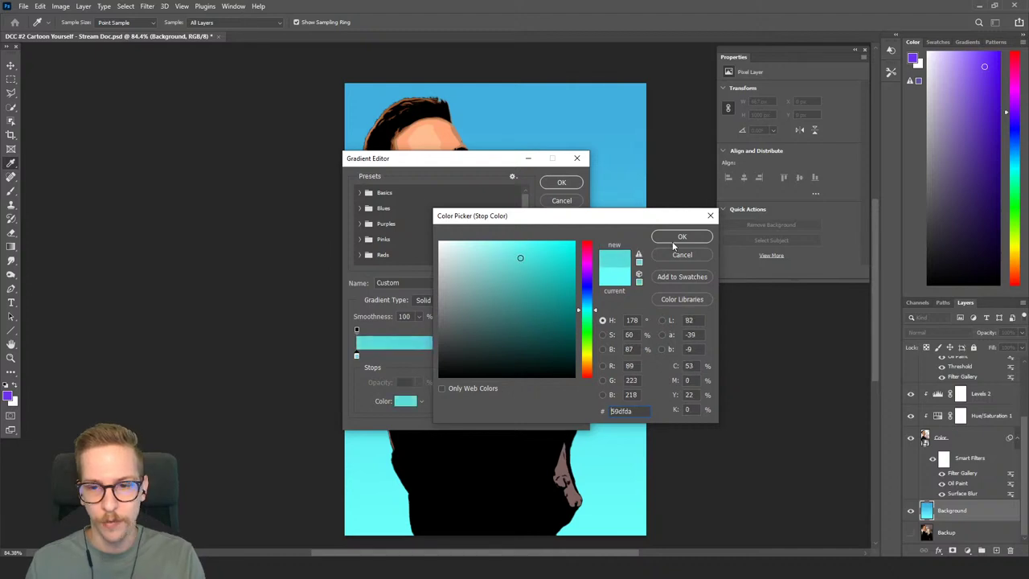
left_click(680, 254)
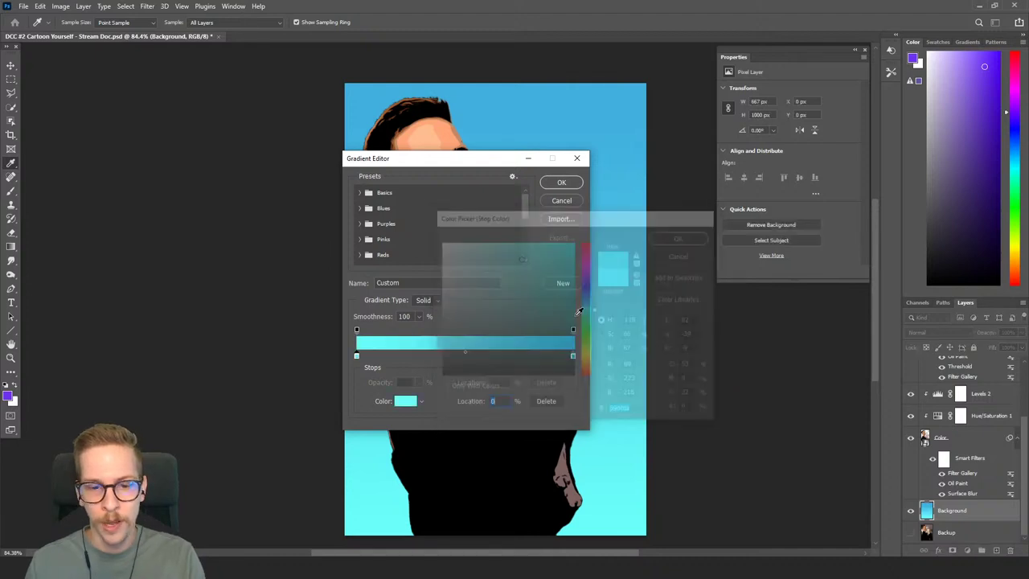
Try a purple color stop at 47% in the gradient, remove it again and close the Gradient Editor.
left_click(400, 356)
left_click_drag(400, 356, 458, 356)
left_click(409, 405)
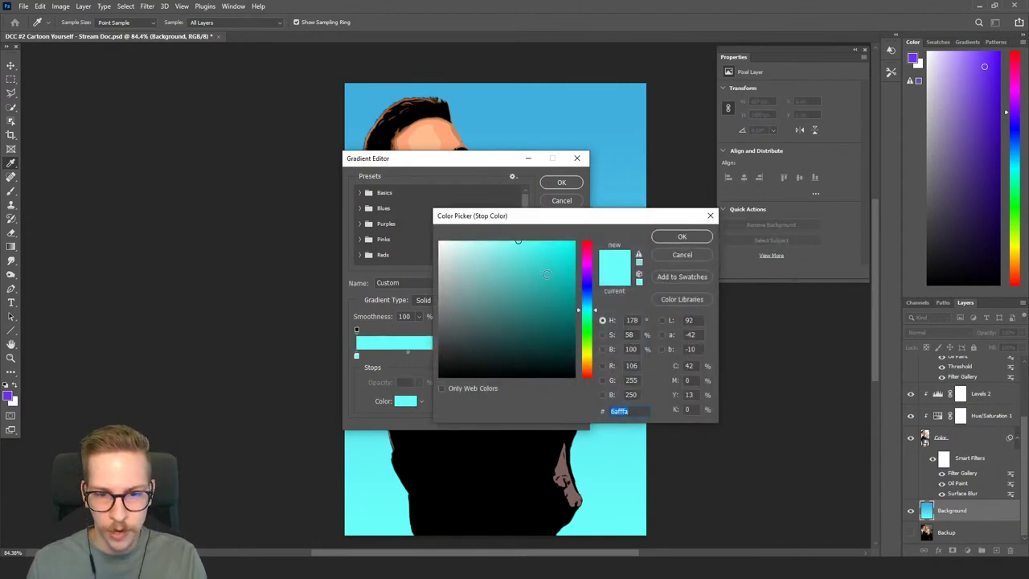
left_click(557, 310)
left_click_drag(586, 312, 591, 265)
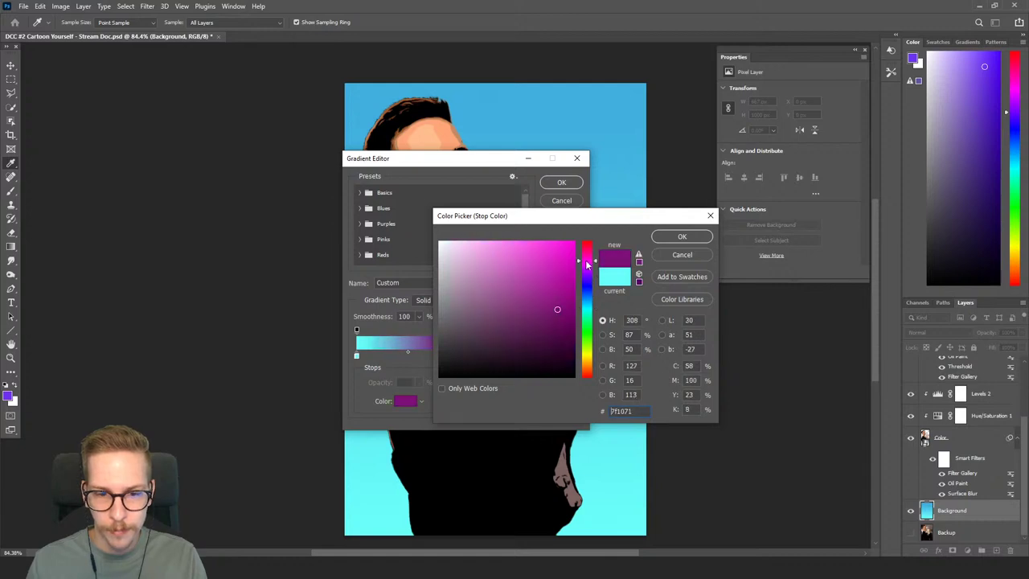
left_click(682, 237)
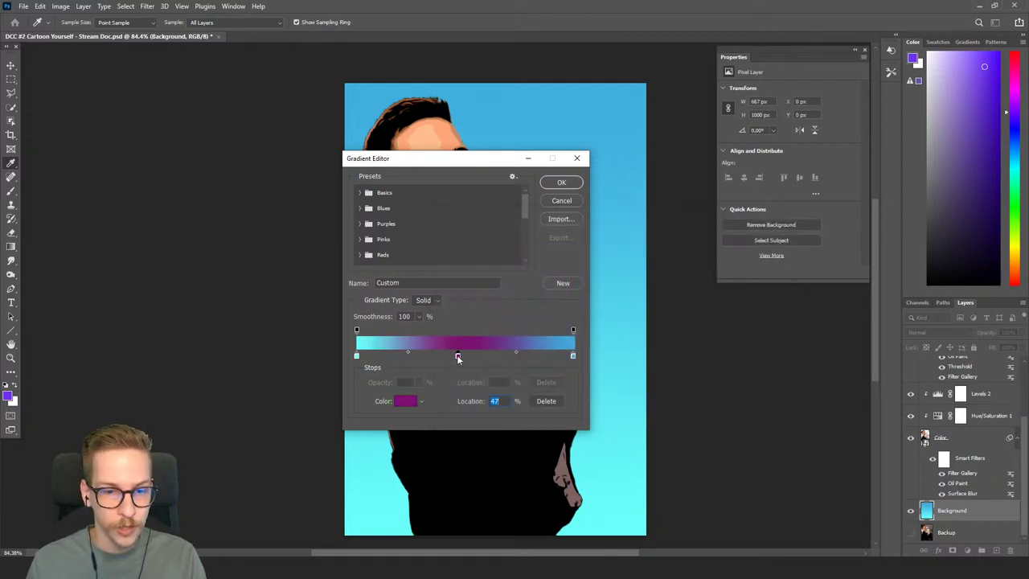
left_click_drag(457, 356, 452, 382)
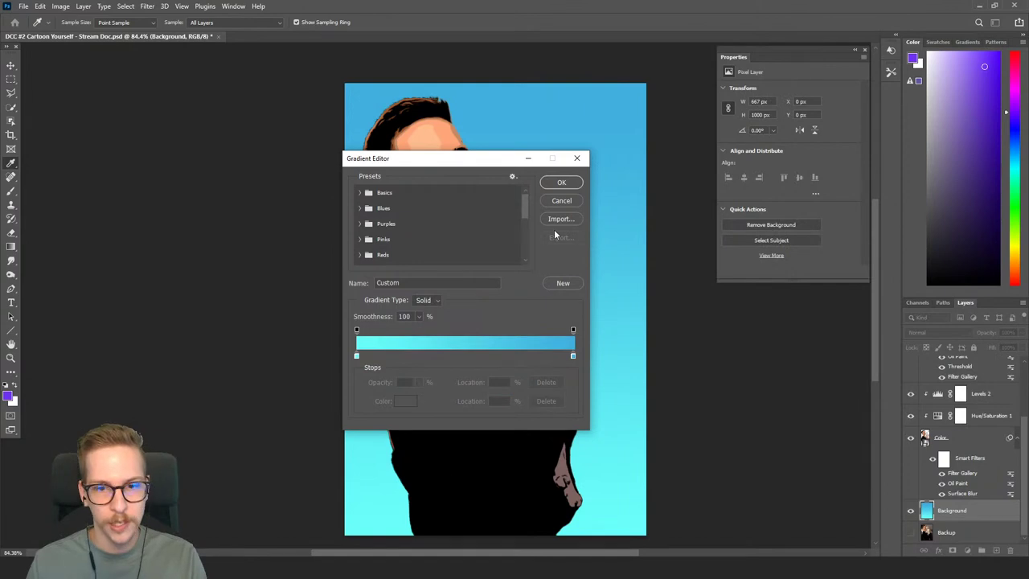
left_click(561, 183)
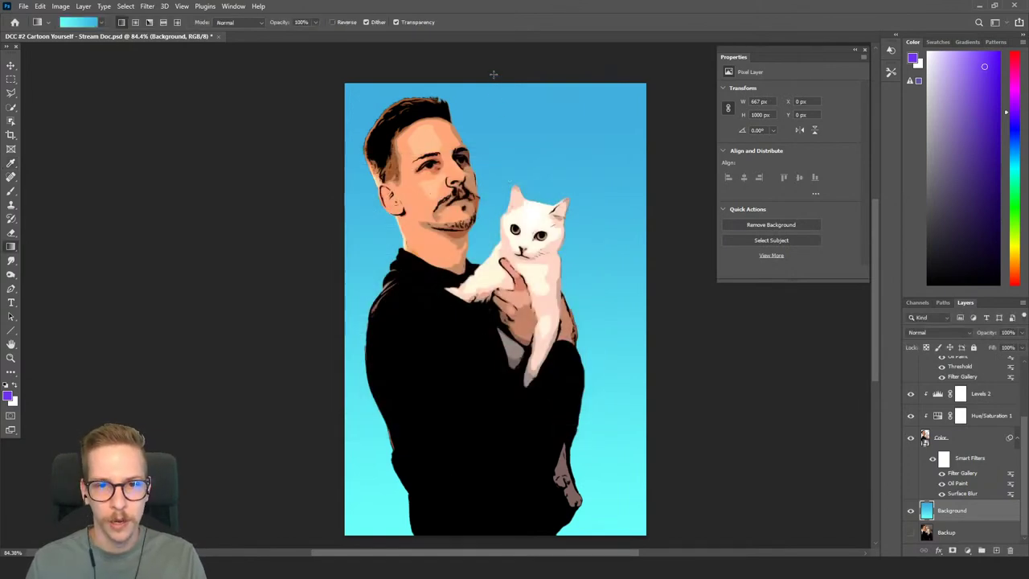
Redraw the Background gradient from above the canvas to below it, with light cyan at the top and blue at the bottom.
left_click_drag(494, 74, 505, 545)
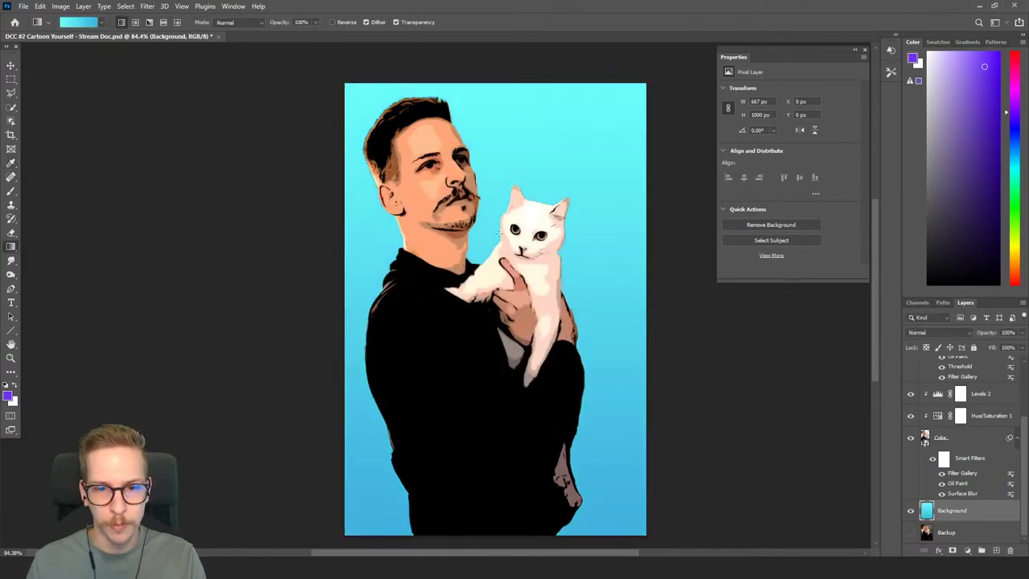
left_click_drag(488, 77, 508, 465)
scroll(520, 551, "down", 2)
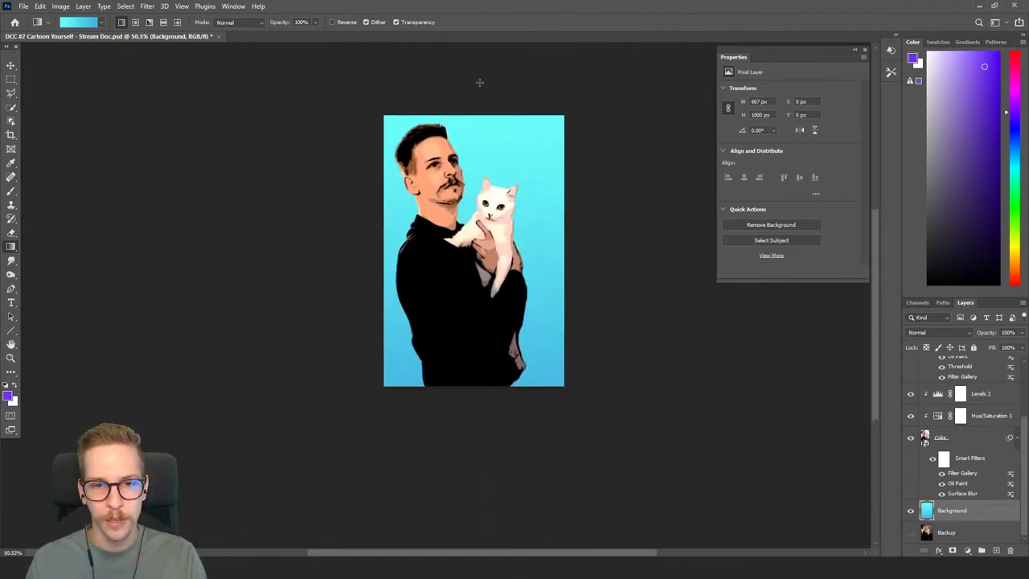
left_click_drag(480, 82, 491, 444)
scroll(506, 287, "up", 3)
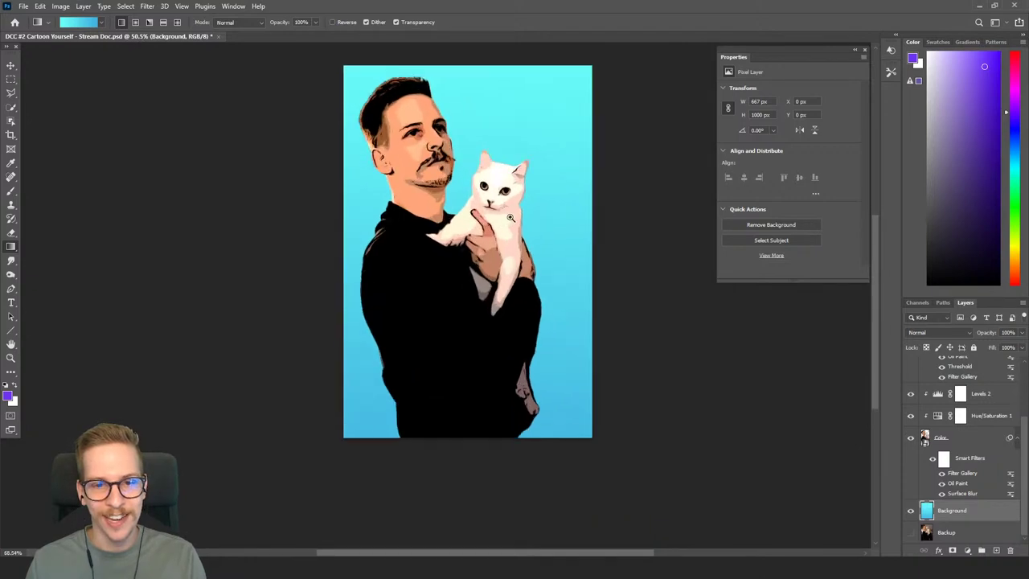
left_click_drag(488, 286, 478, 264)
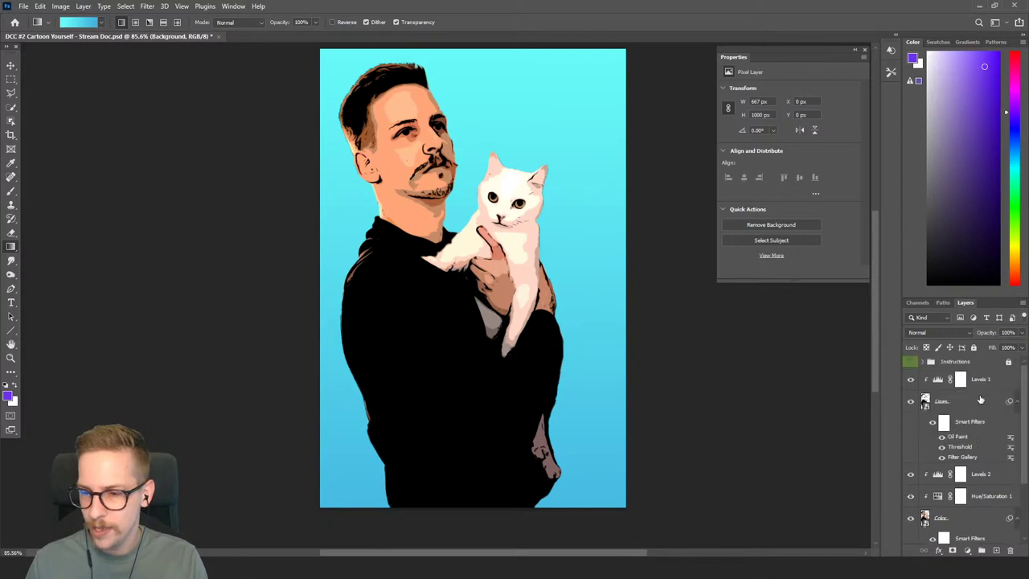
Group the Lines and Color layers together with their clipped Levels and Hue/Saturation adjustments.
scroll(979, 400, "up", 4)
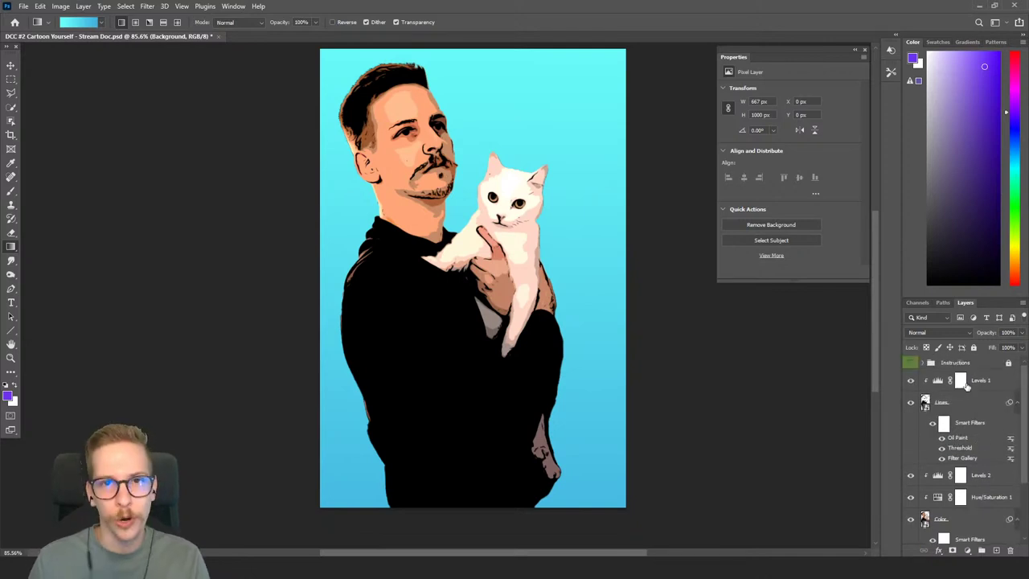
left_click(966, 385)
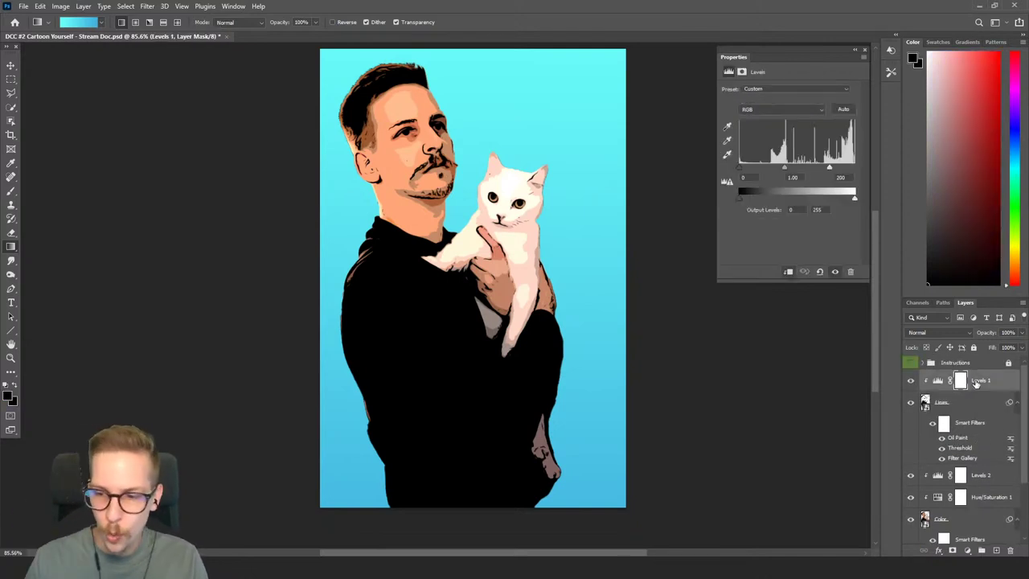
scroll(975, 387, "down", 2)
scroll(976, 387, "down", 1)
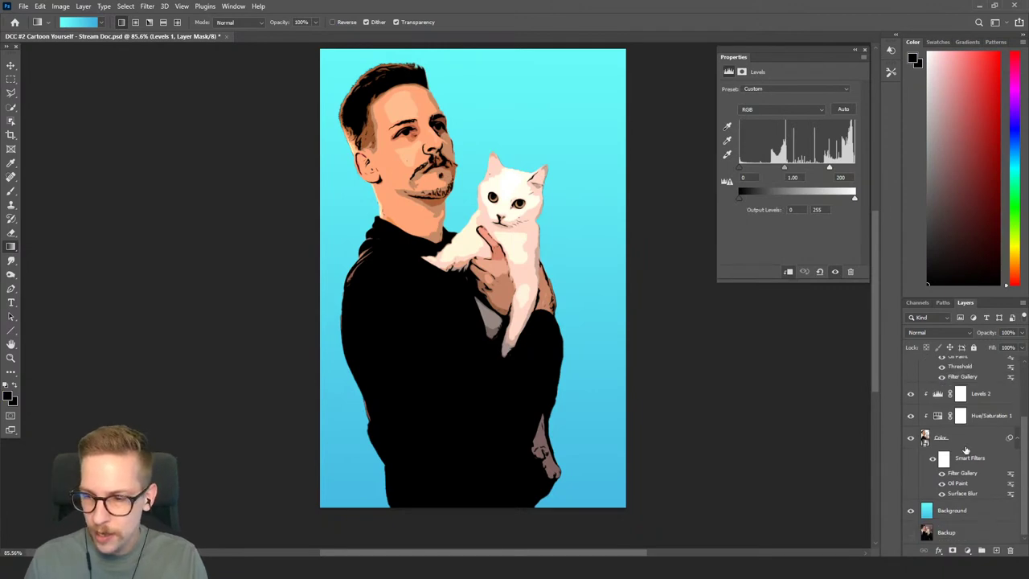
left_click(958, 441, "shift")
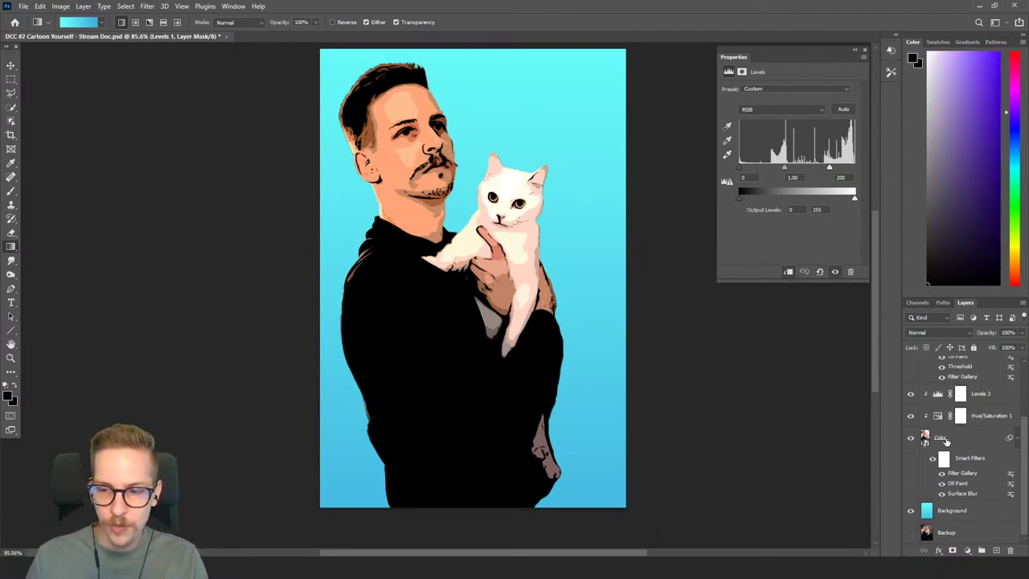
scroll(952, 443, "up", 3)
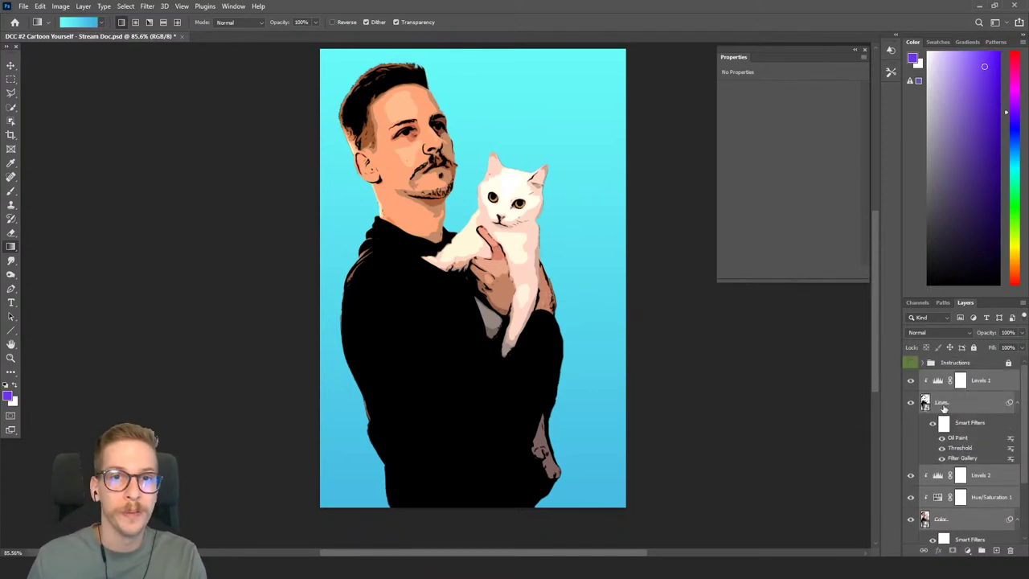
key("ctrl+g")
Rename the new group as Lines and Color and merge it into a single layer.
double_click(951, 376)
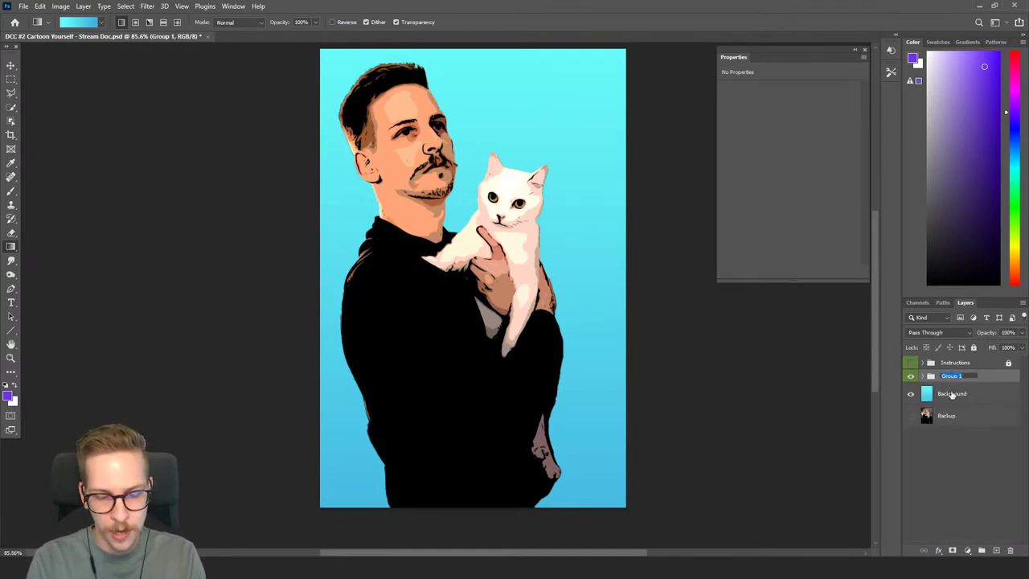
type("Lines and Color")
key("Return")
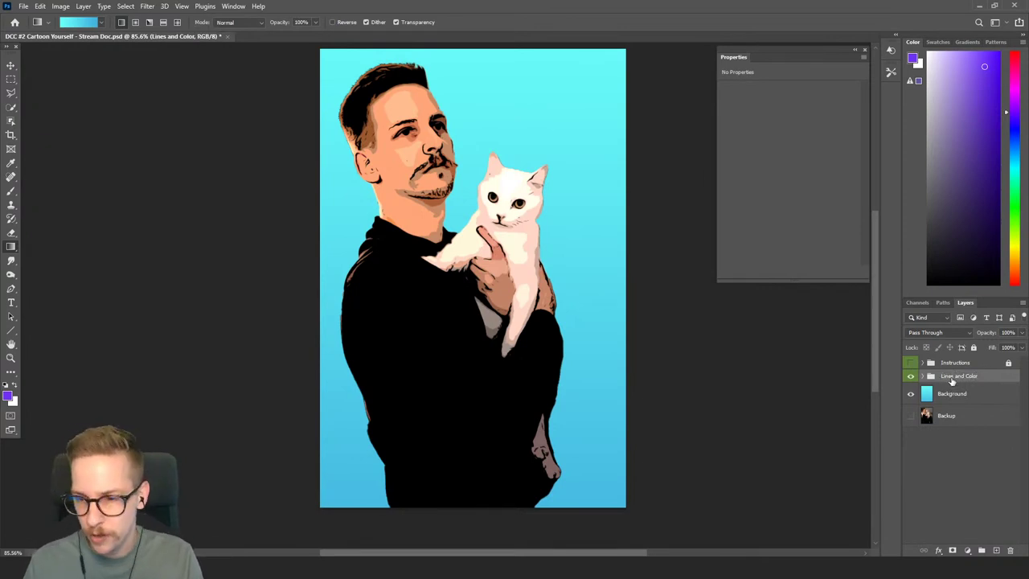
right_click(951, 380)
left_click(884, 473)
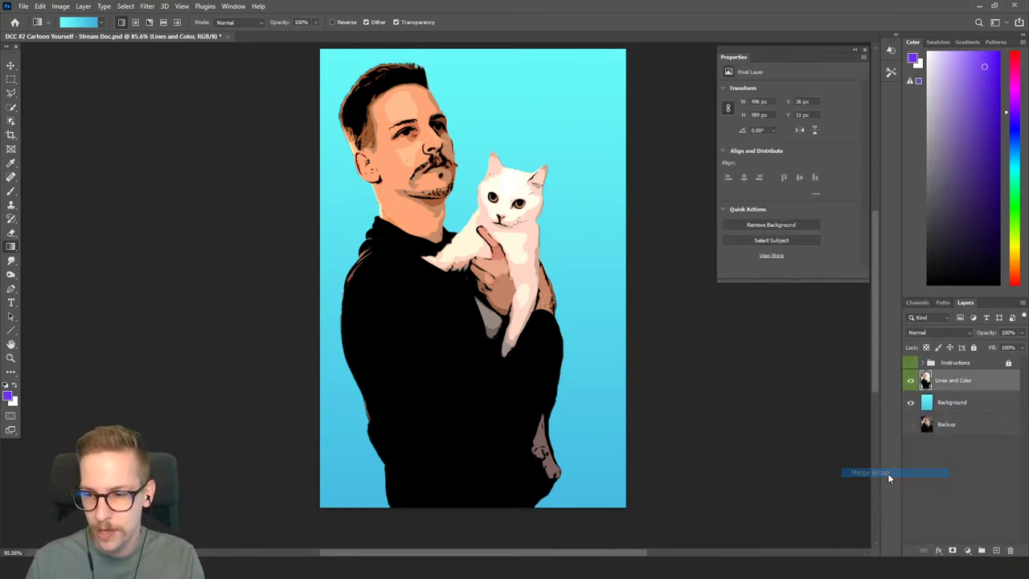
Undo the merge of the Lines and Color group and clear the group's color label.
key("ctrl+z")
right_click(964, 381)
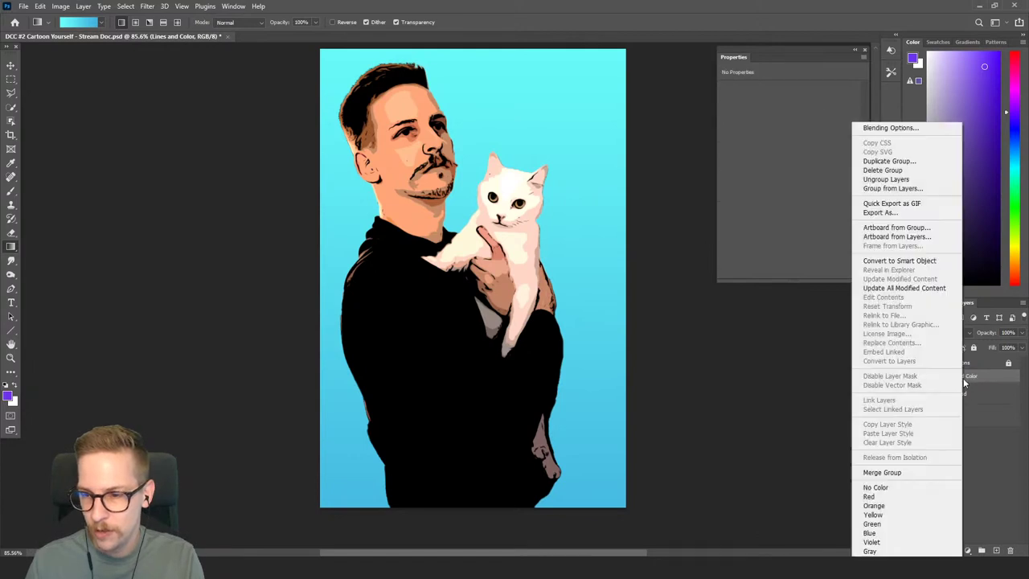
left_click(887, 487)
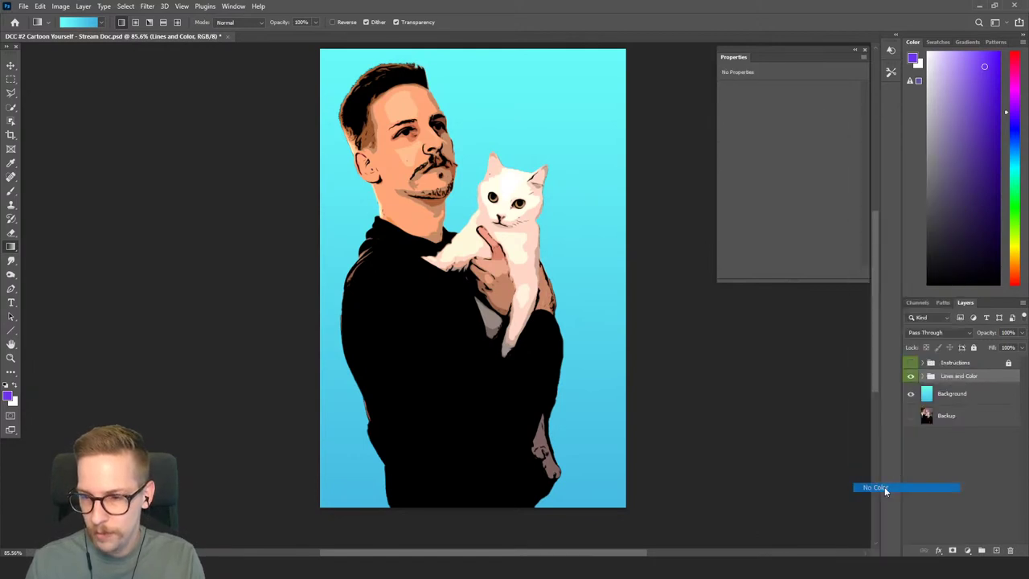
Stamp all visible layers into a new merged layer above the Lines and Color group.
left_click(960, 394)
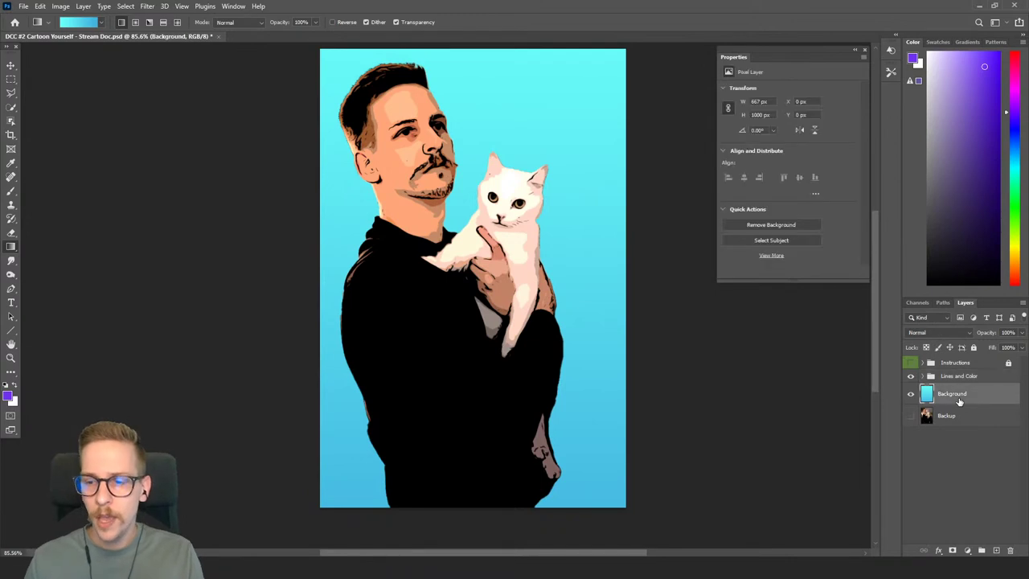
left_click(956, 381)
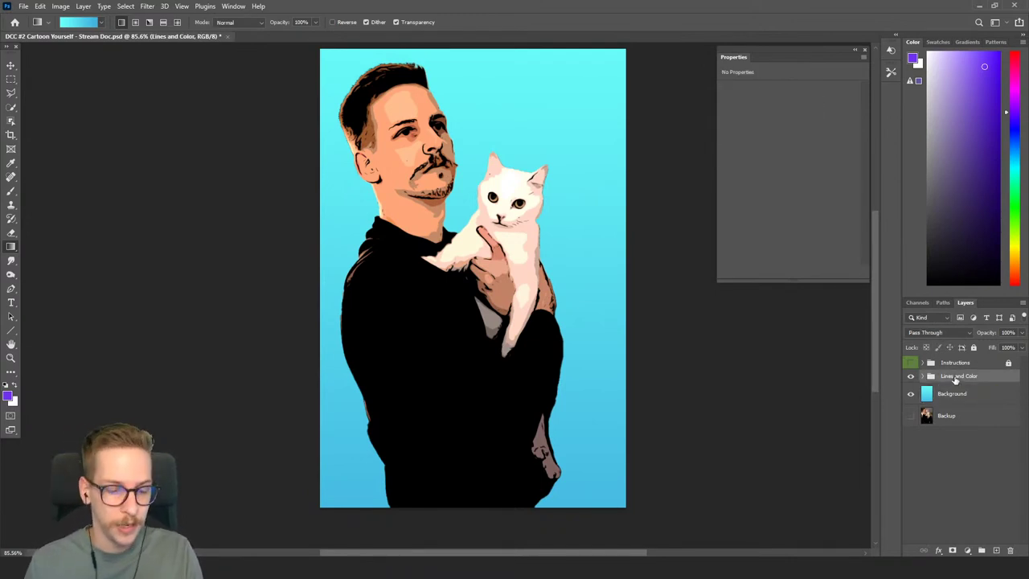
key("ctrl+alt+shift+e")
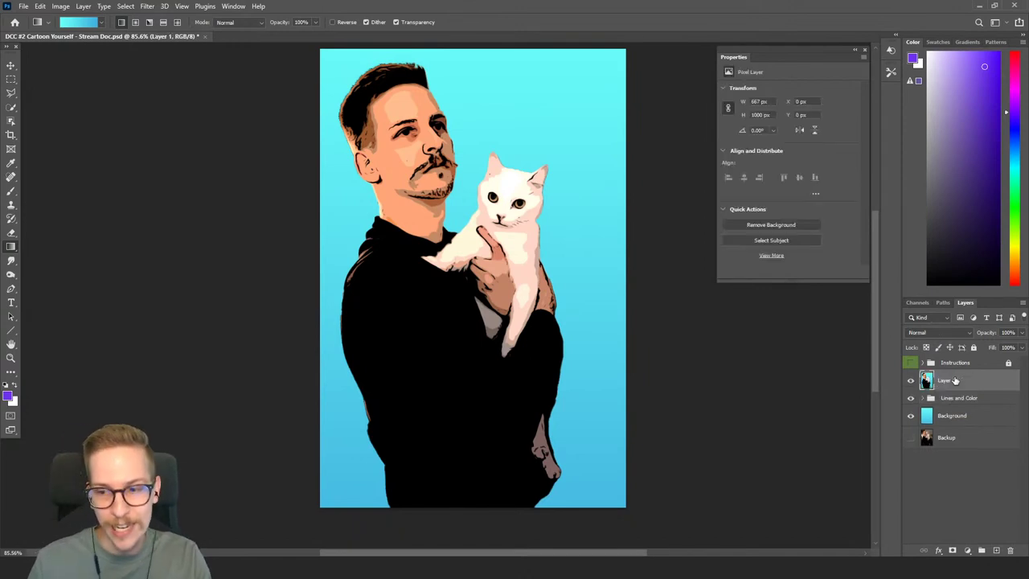
Place a visible duplicate of the Backup layer between Layer 1 and the Lines and Color group, named Photo.
left_click(948, 445)
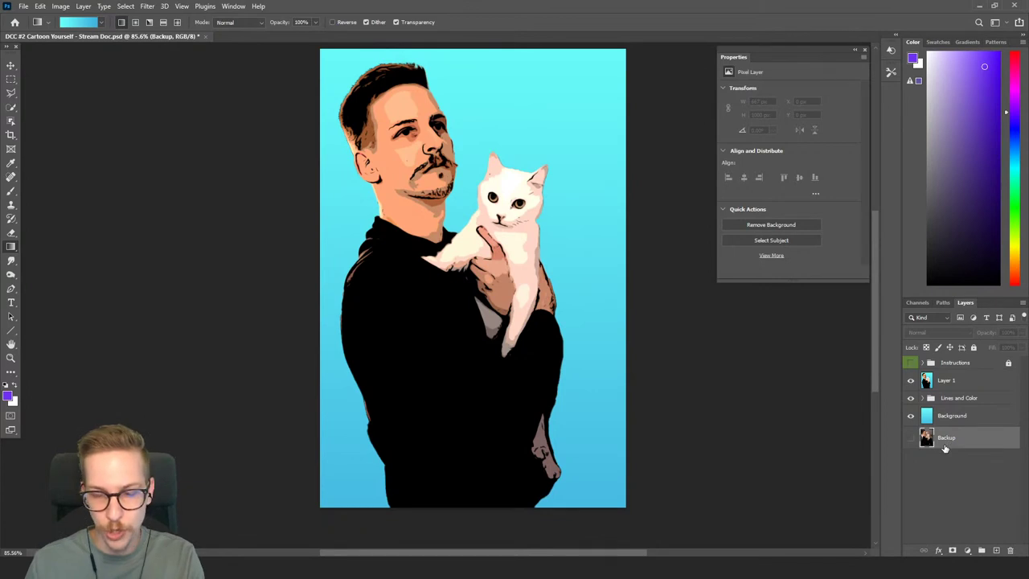
key("ctrl+j")
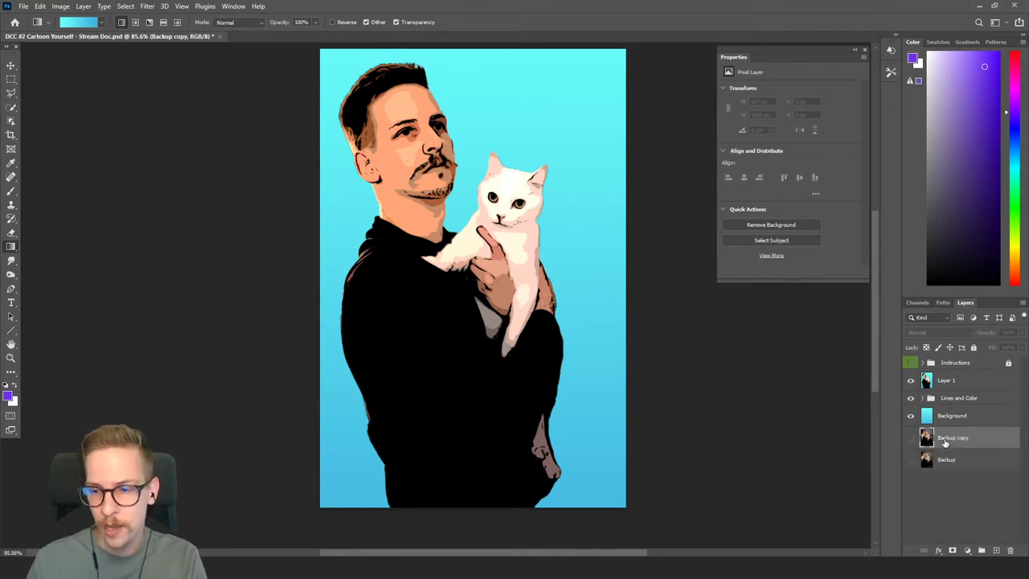
left_click_drag(944, 440, 948, 397)
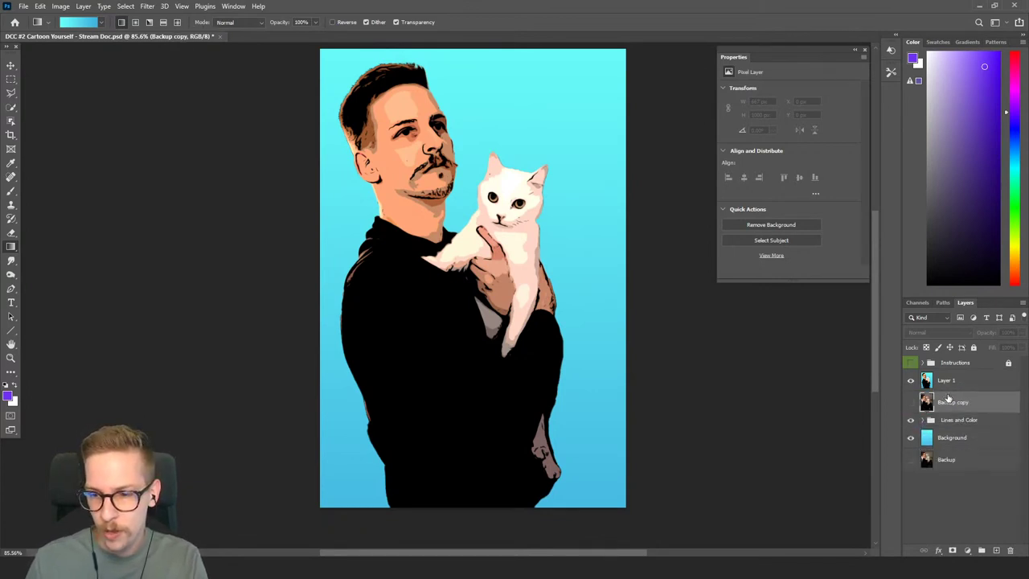
double_click(953, 403)
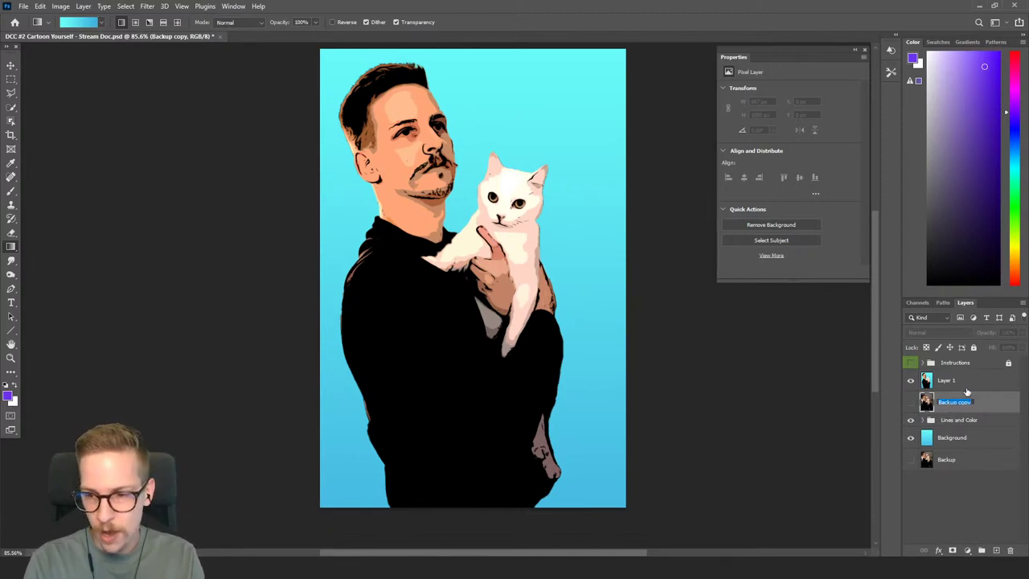
type("Photo")
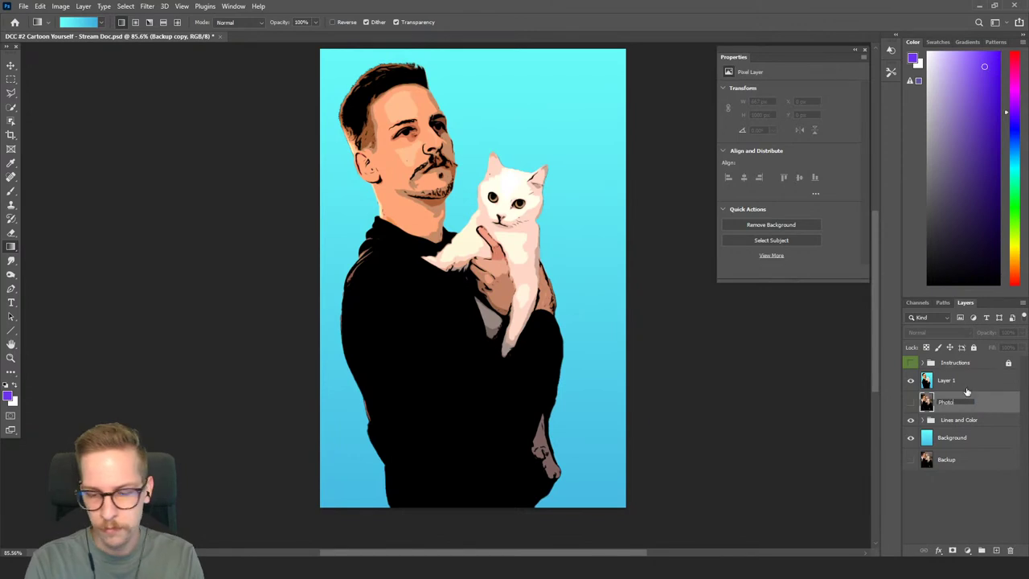
key("Return")
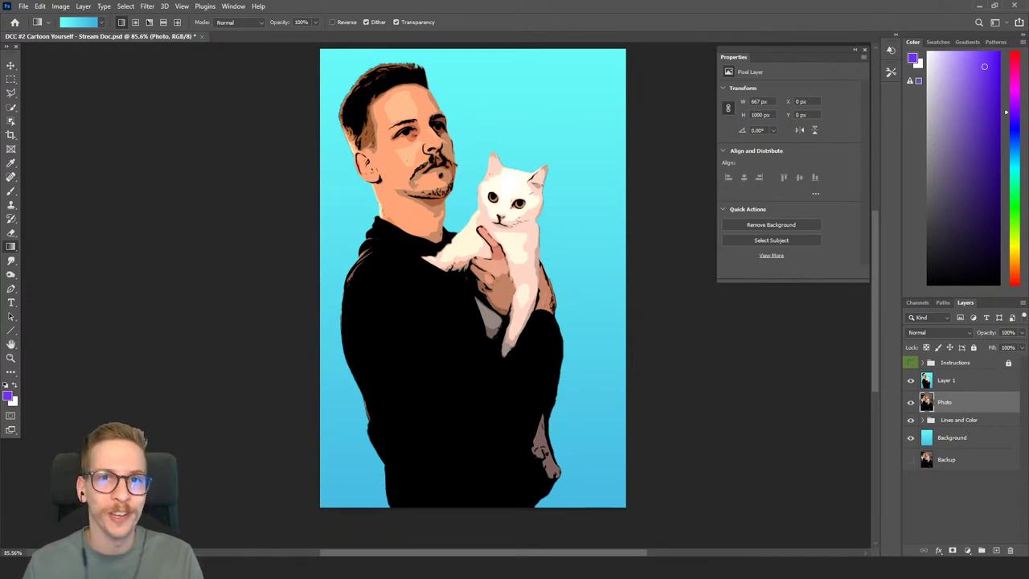
On Layer 1, make a zigzag Polygonal Lasso selection across the face, cat and lower sweater, closed around the canvas's right side.
left_click(955, 387)
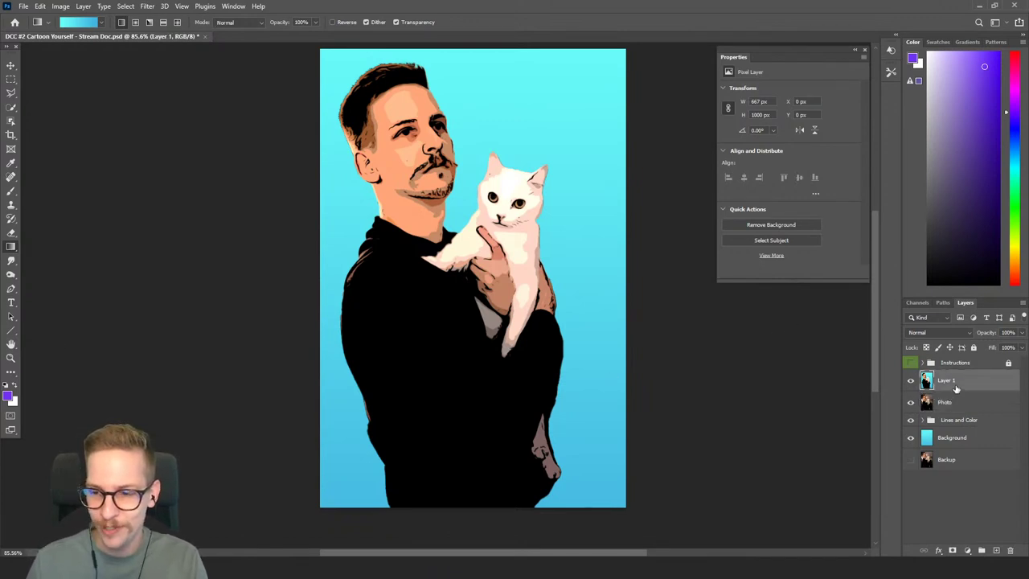
left_click(16, 95)
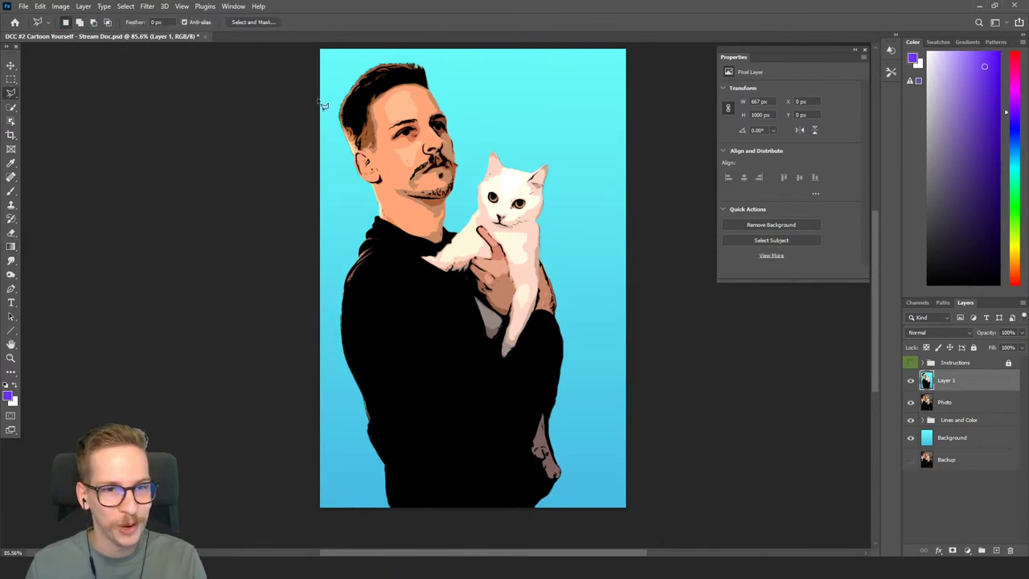
scroll(323, 107, "down", 3)
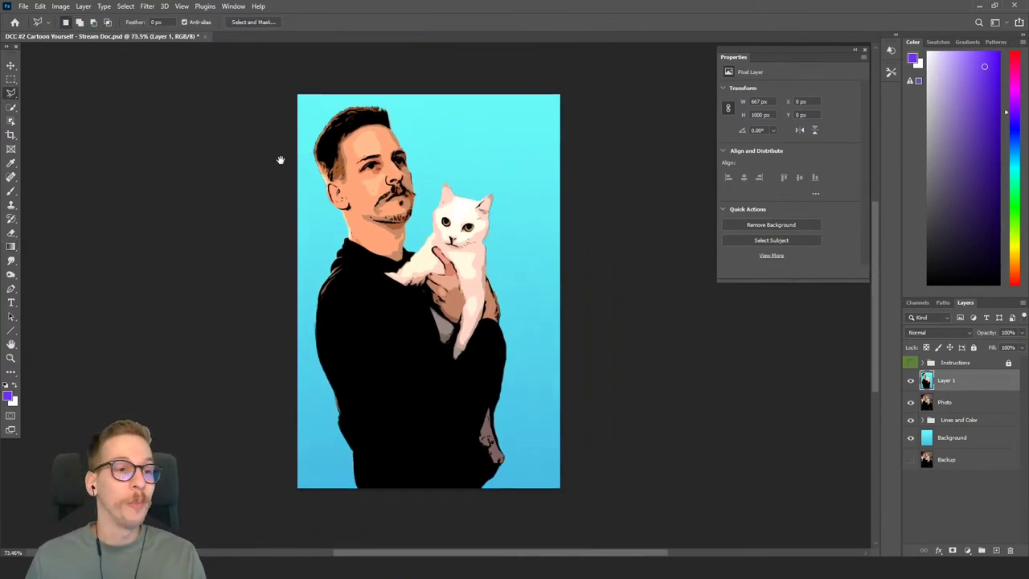
left_click_drag(281, 160, 233, 147)
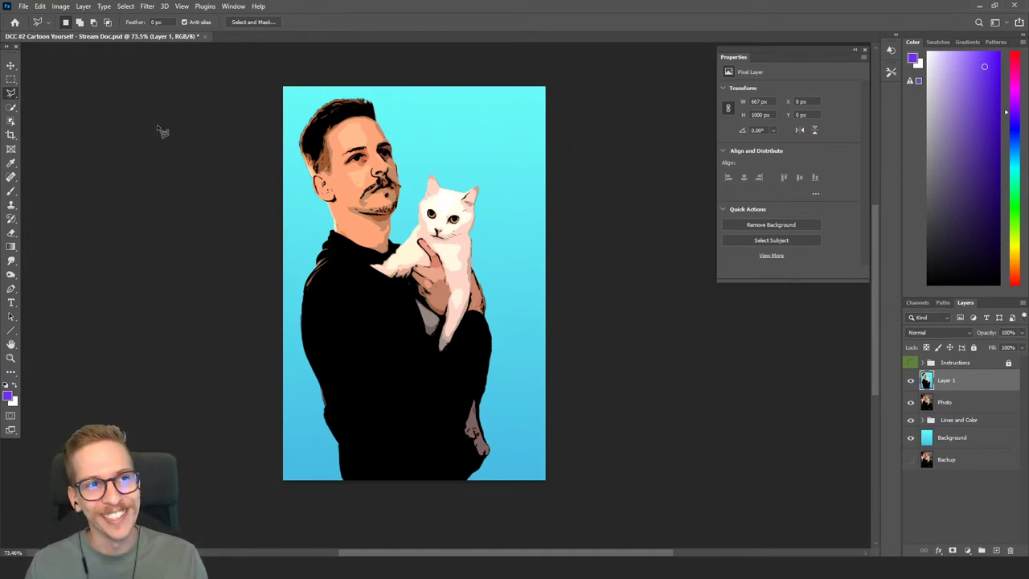
right_click(15, 96)
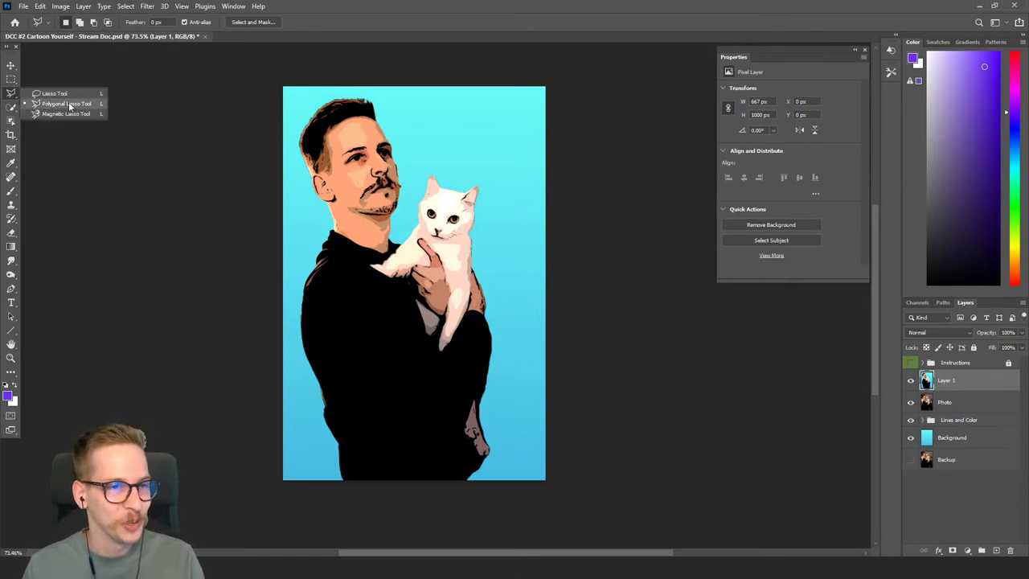
left_click(55, 94)
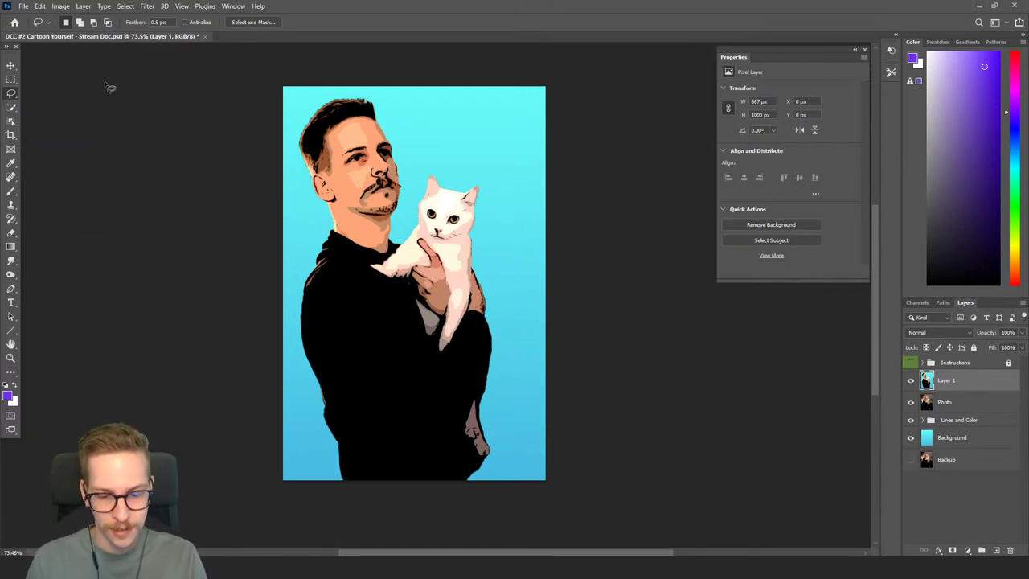
key("shift+l")
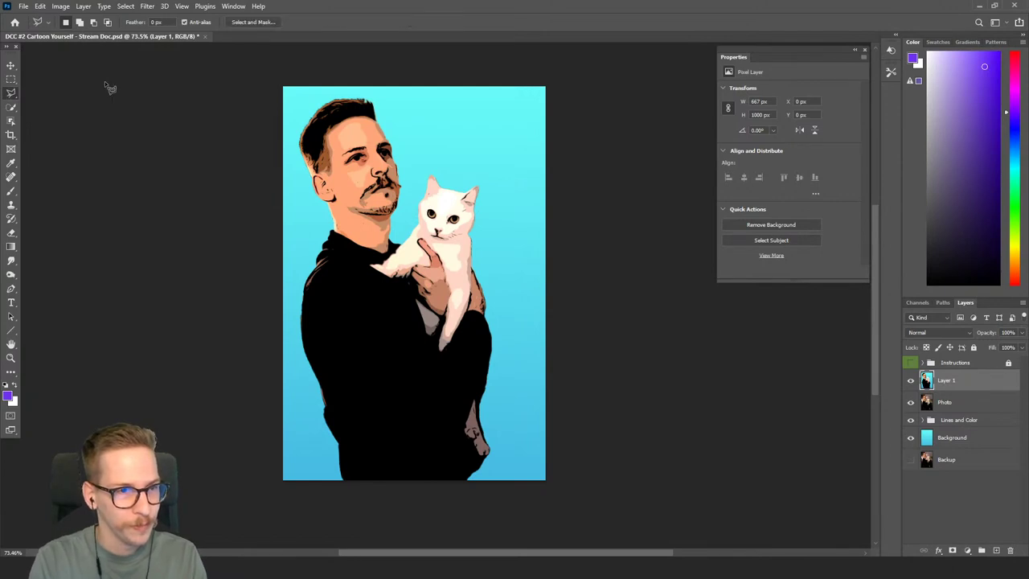
left_click(403, 61)
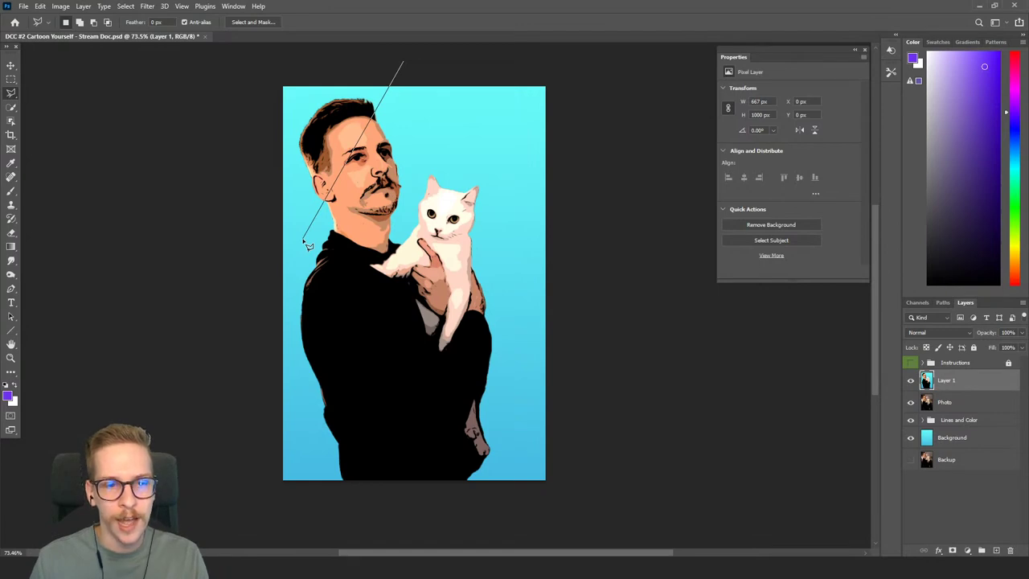
left_click(304, 239)
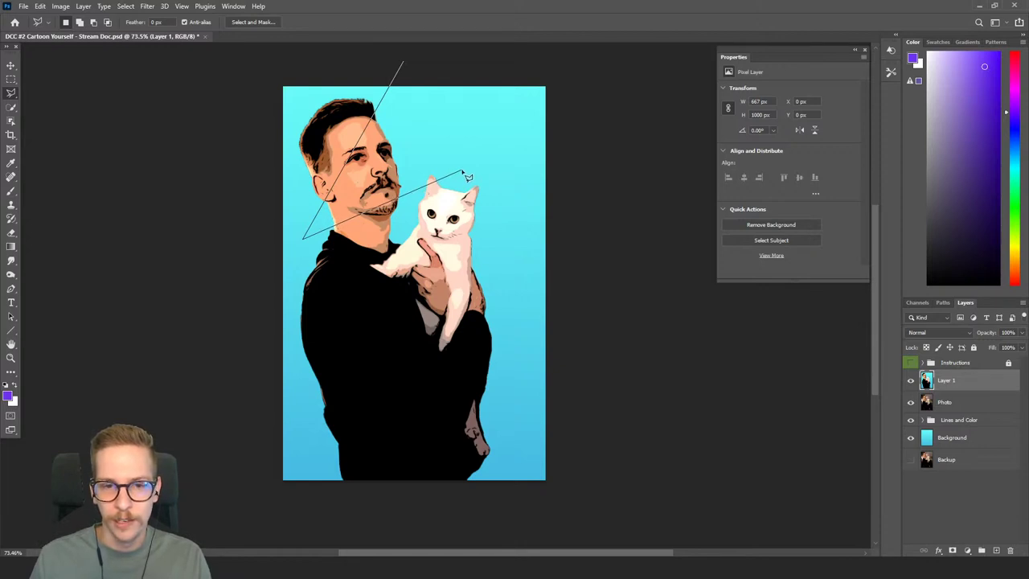
left_click(463, 171)
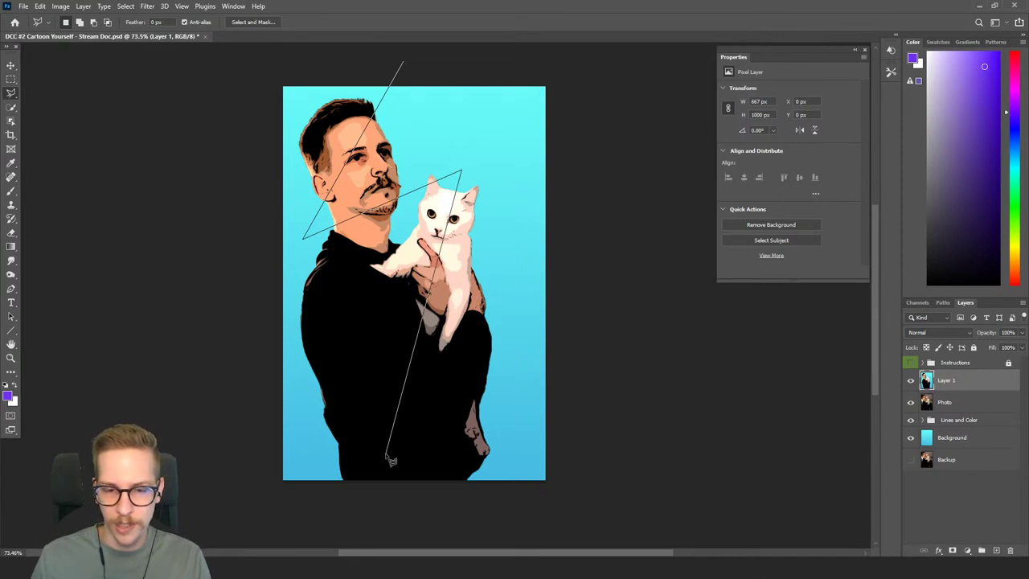
left_click(387, 452)
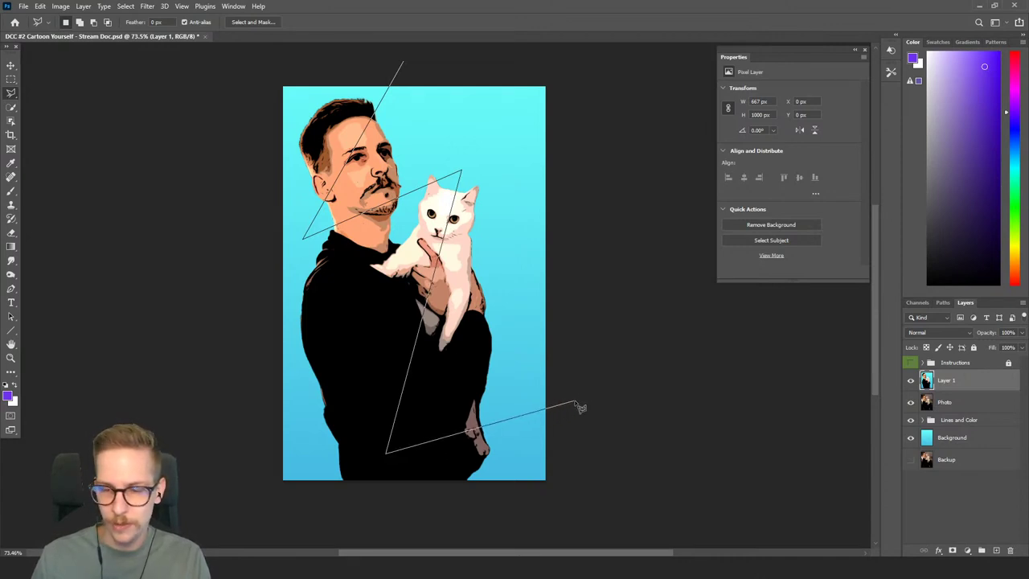
left_click(598, 393)
left_click(591, 70)
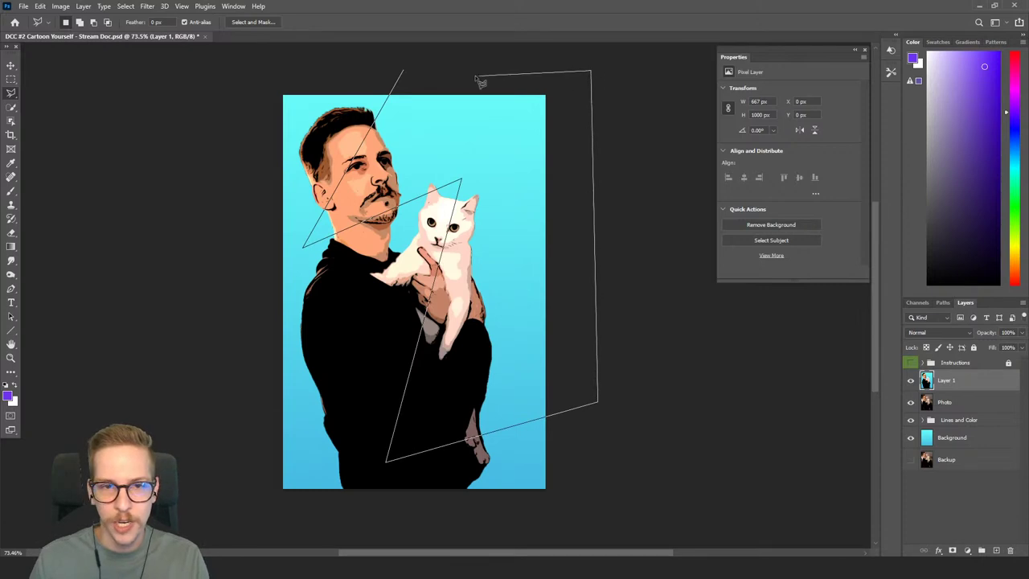
left_click(403, 73)
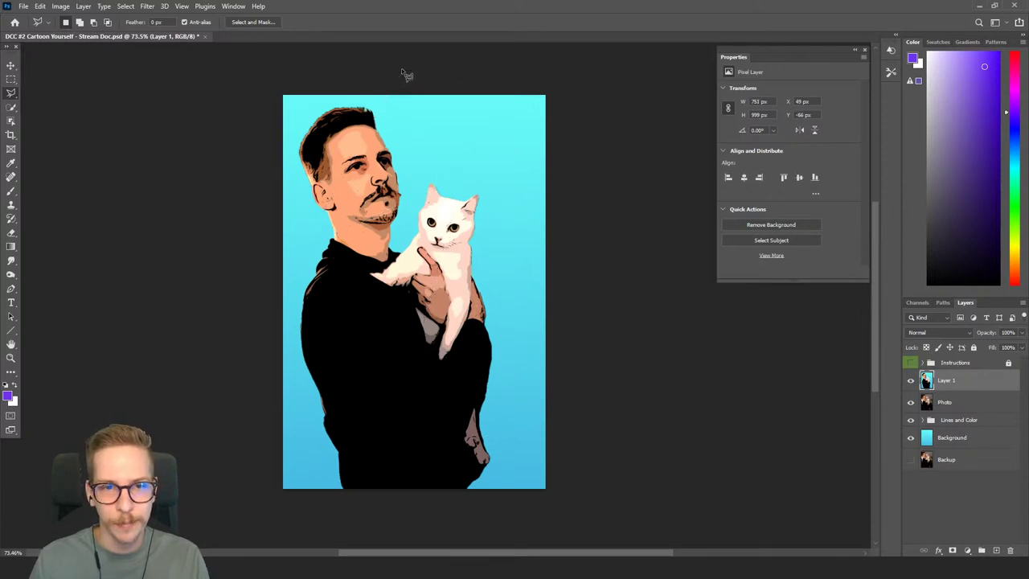
Rename Layer 1 as Cartoon and mask it with the active zigzag selection.
double_click(947, 381)
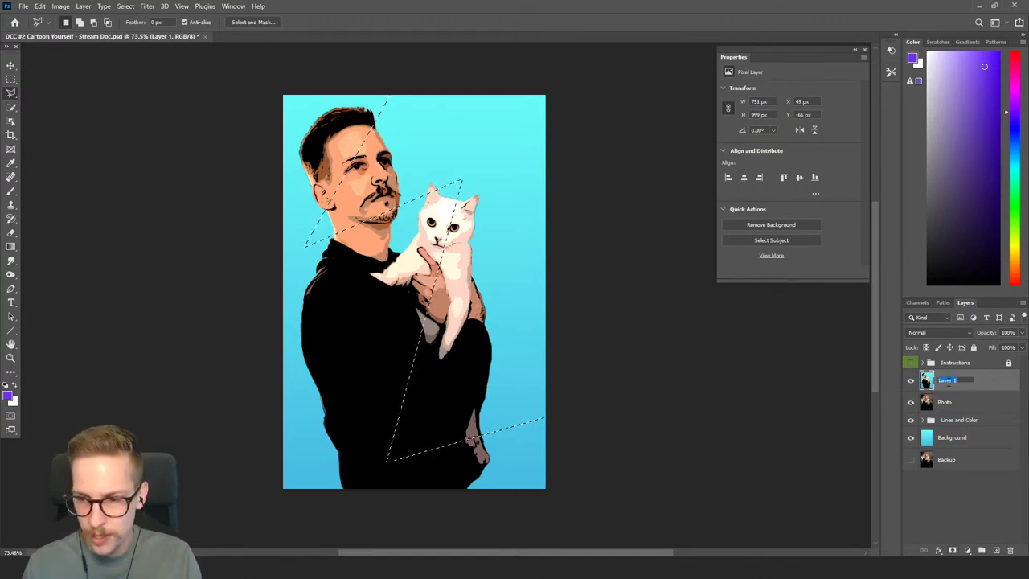
type("Cartoon")
key("Return")
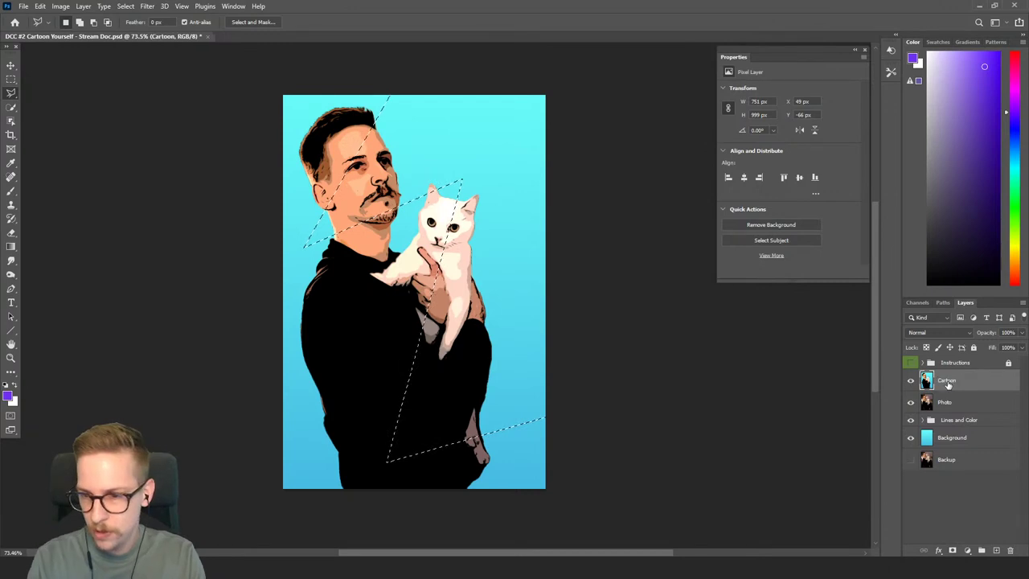
left_click(953, 550)
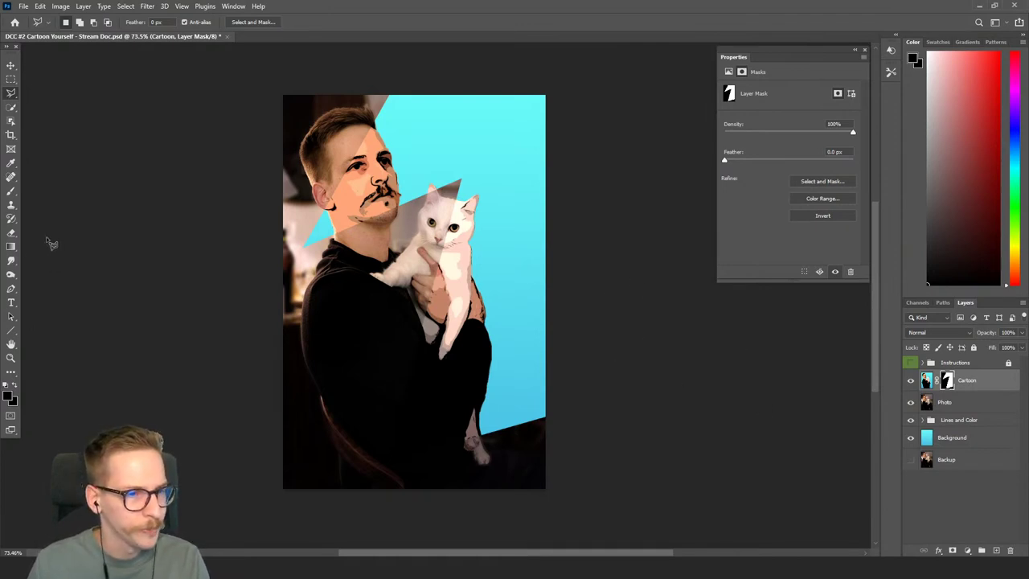
Draw a white 20.46 px stroked Pen shape along the first two zigzag edges of the Cartoon mask, ending above the cat.
left_click(11, 289)
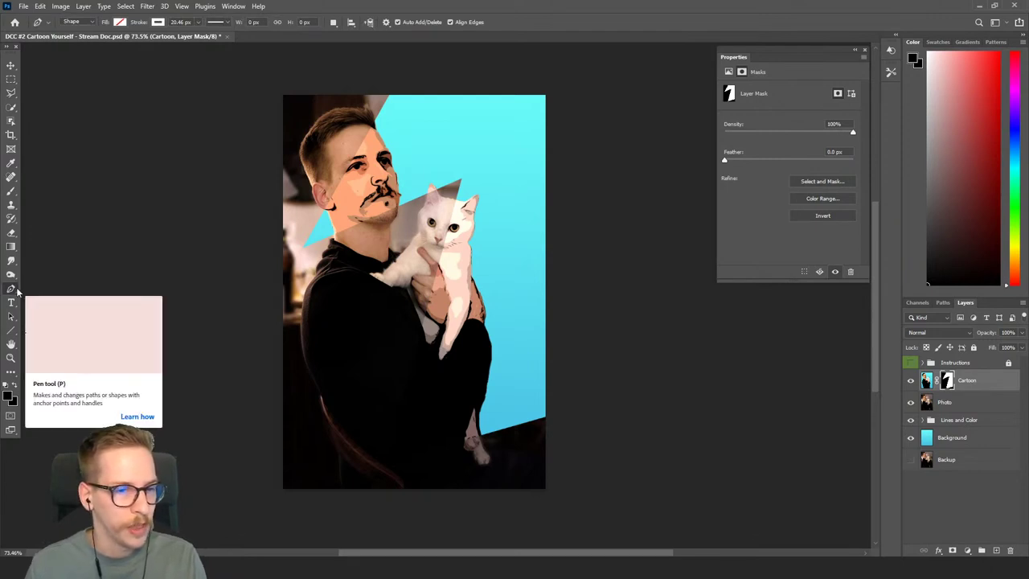
left_click(395, 84)
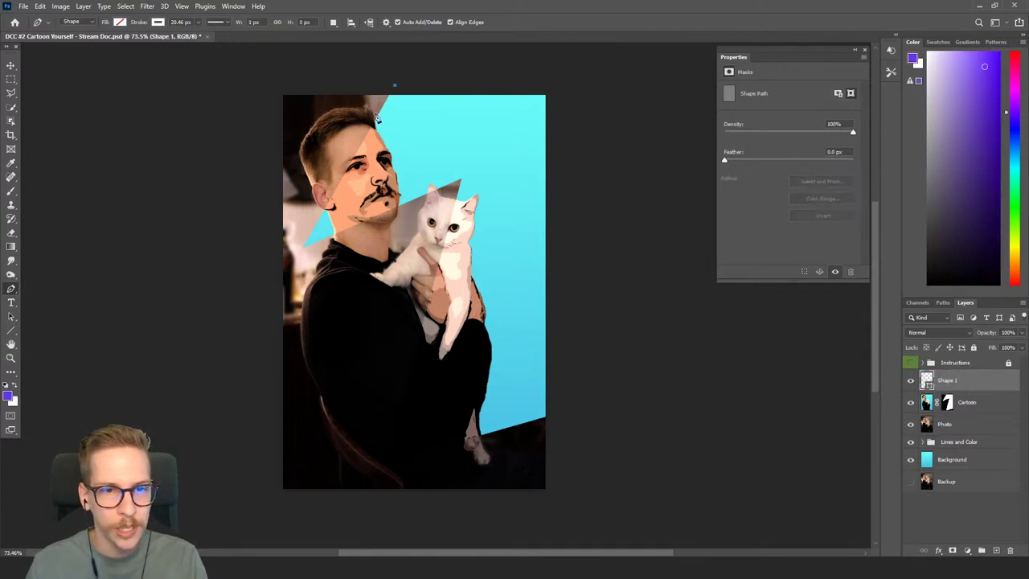
left_click(302, 249)
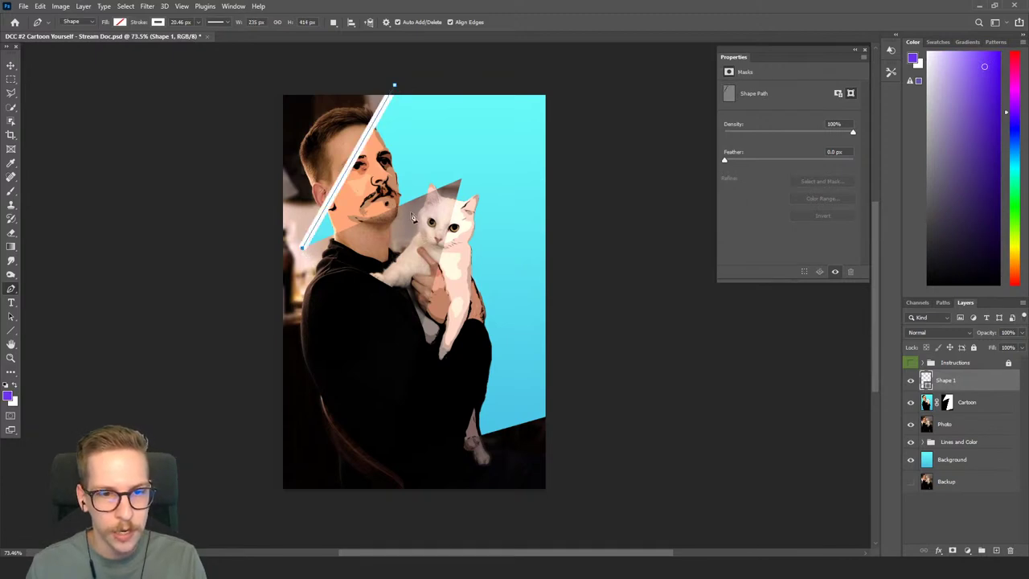
left_click(462, 178)
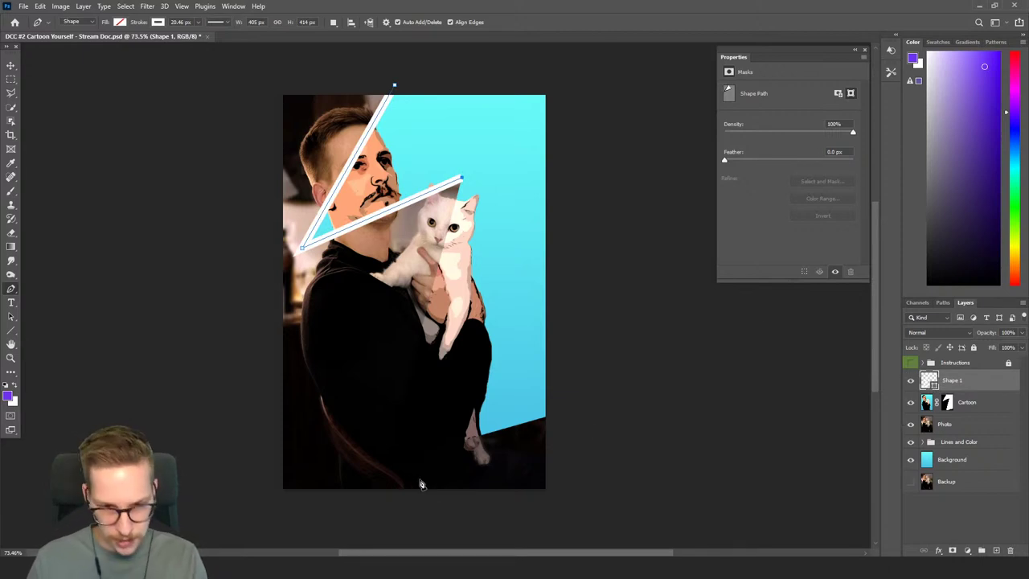
Add a new layer directly above Photo and fill it with solid purple using the Paint Bucket.
left_click(967, 424)
key("ctrl+shift+n")
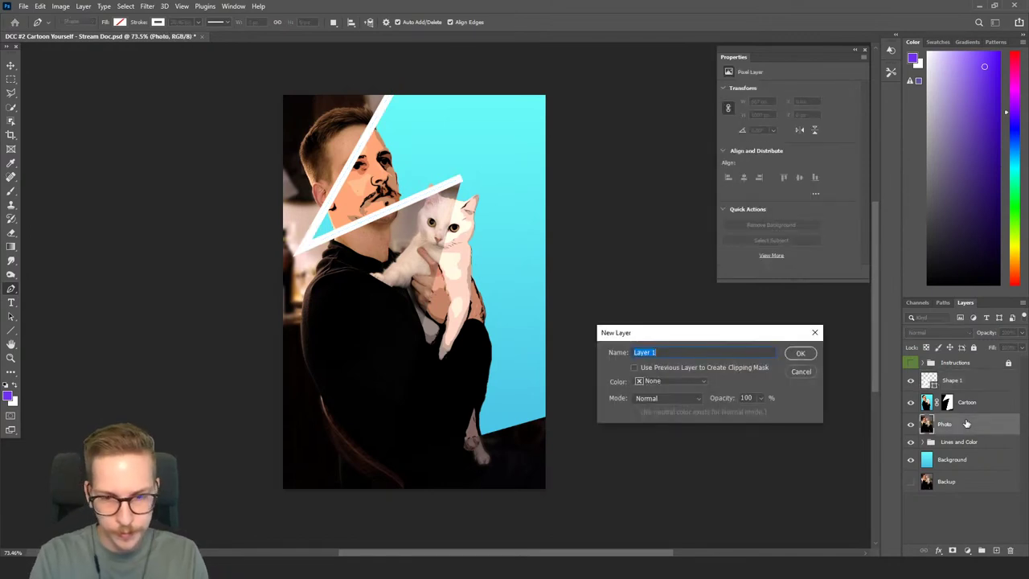
key("Return")
key("g")
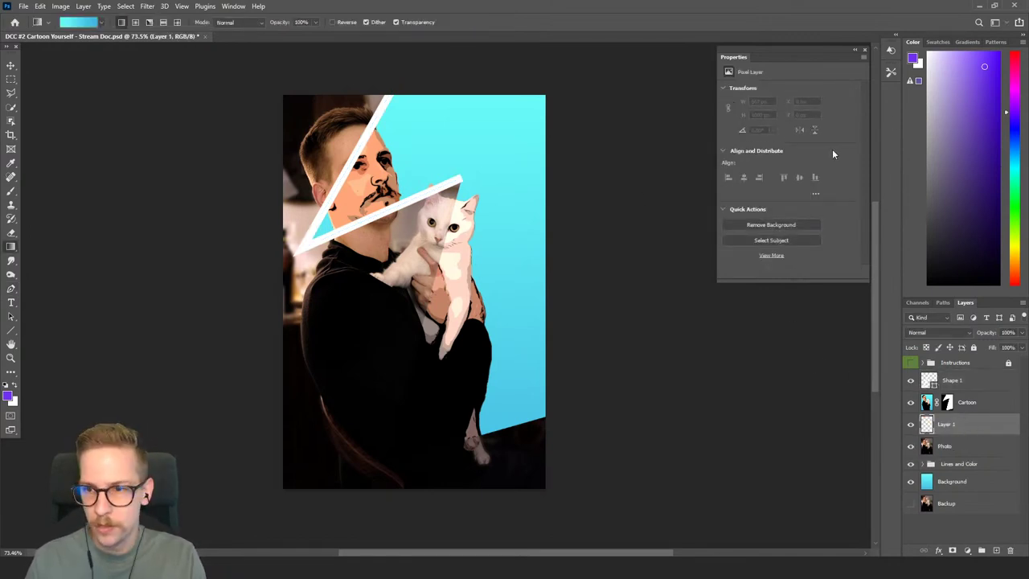
left_click(978, 114)
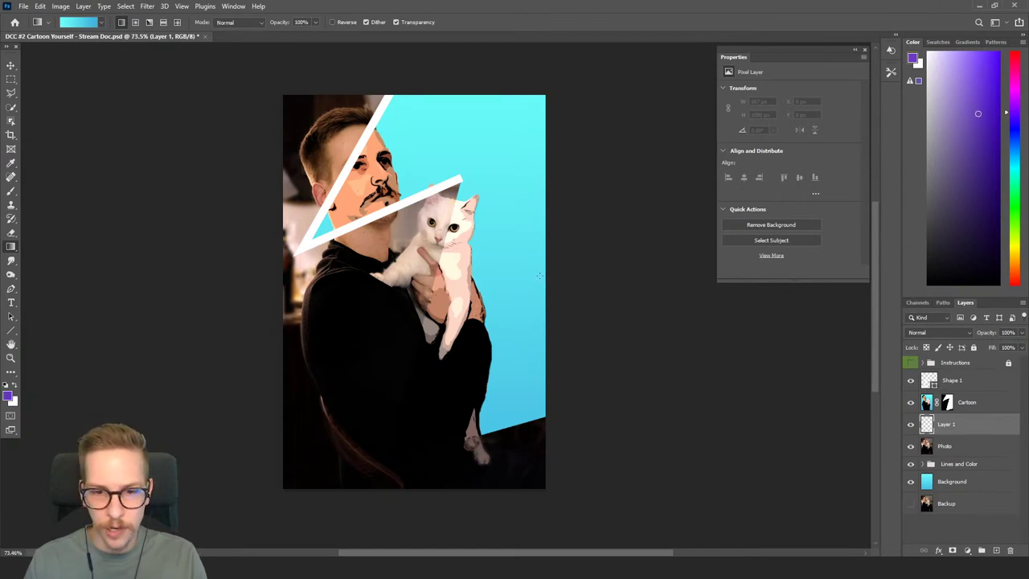
right_click(11, 246)
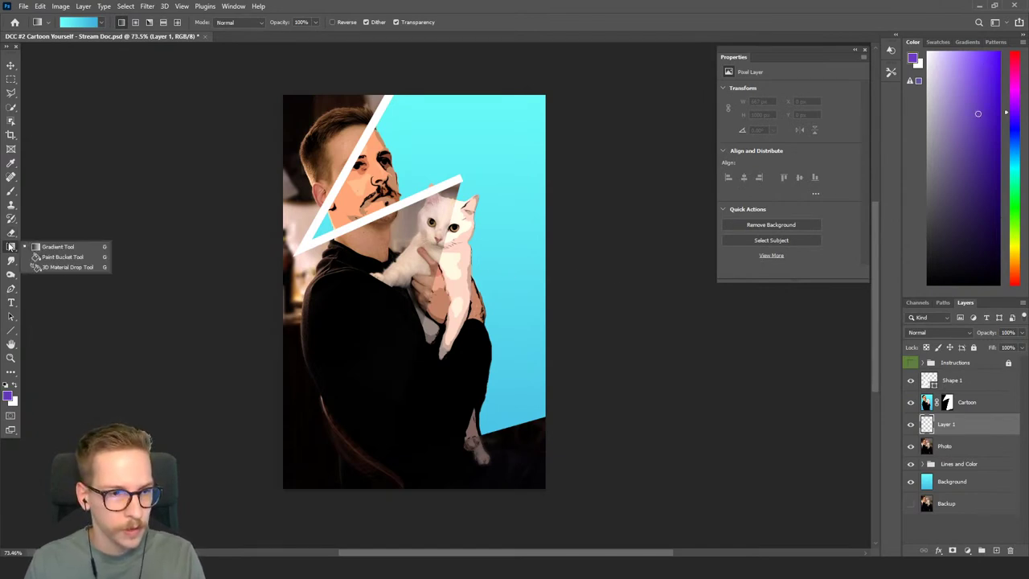
left_click(57, 257)
left_click(512, 227)
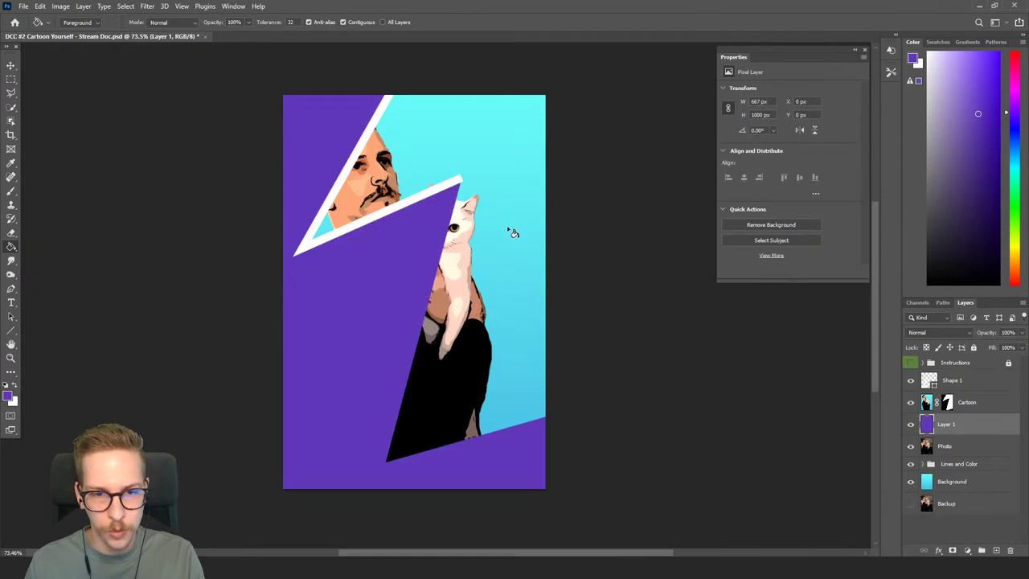
Toggle the purple Layer 1's visibility to compare the zigzag edge against the photo and the plain fill.
left_click(911, 425)
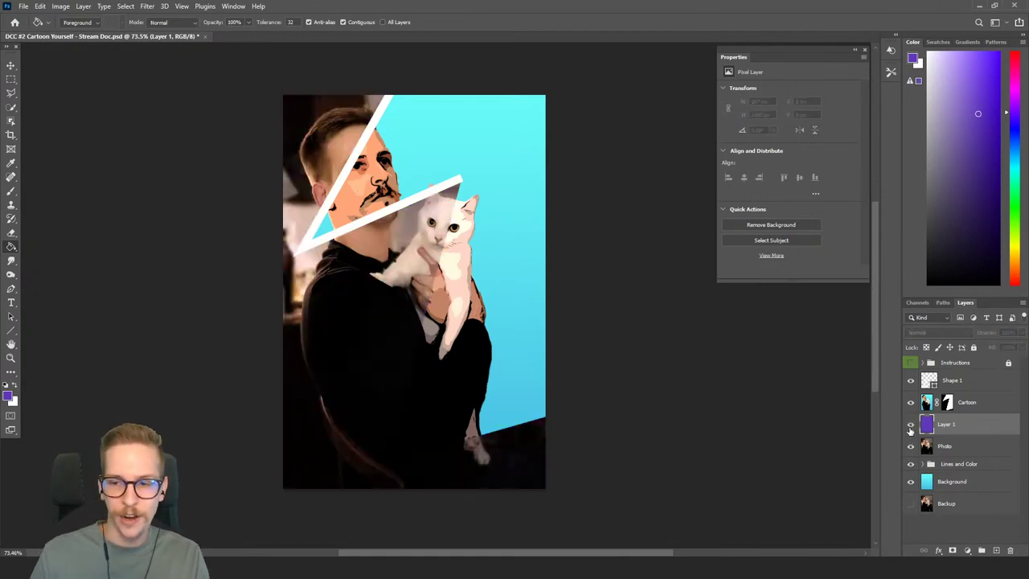
left_click(910, 425)
left_click(911, 425)
left_click(911, 425)
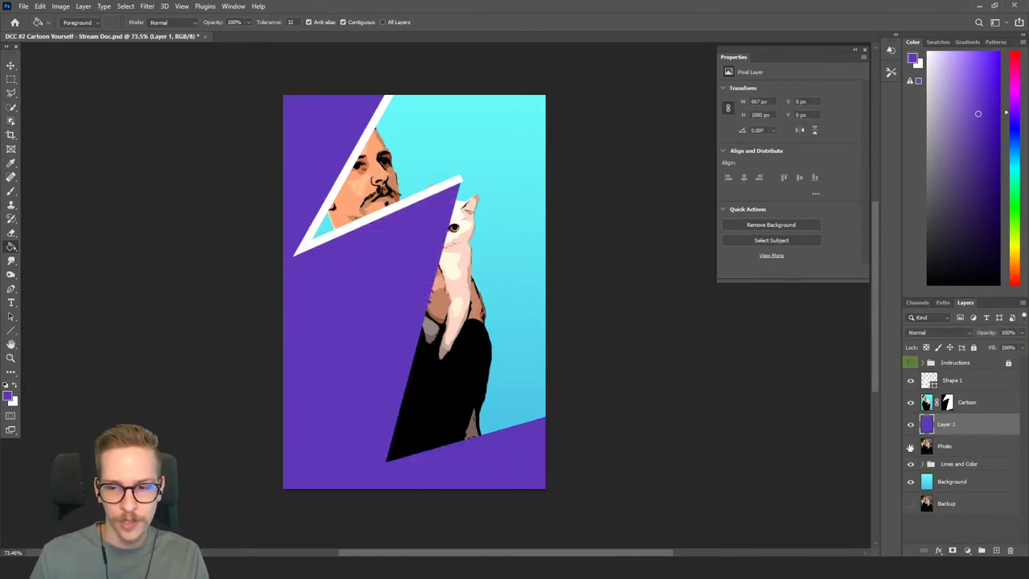
left_click(911, 426)
left_click(911, 425)
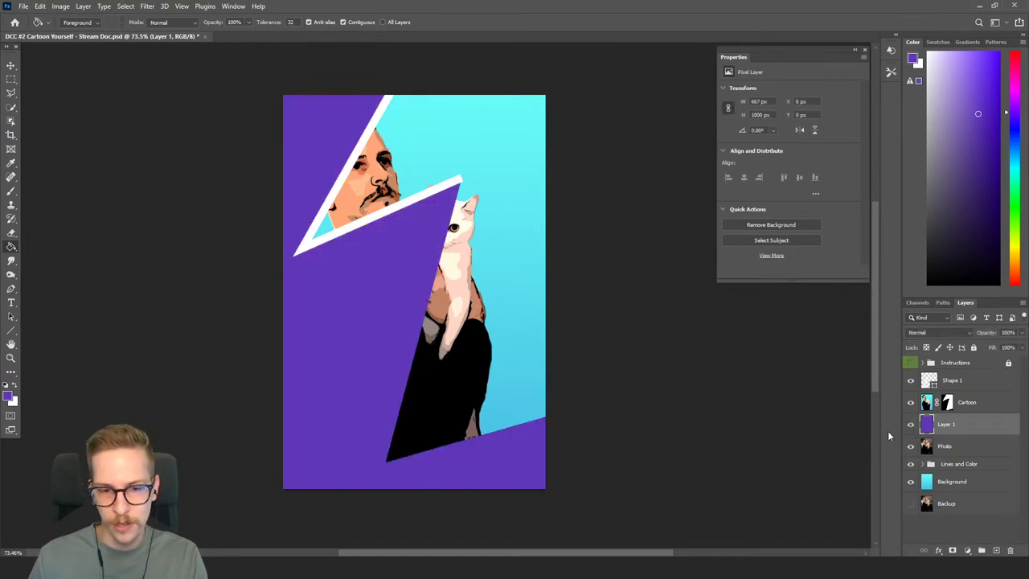
Replace Shape 1 with a white 20.46 px stroked Pen shape following all four zigzag edges of the Cartoon mask, ending beyond the canvas's right edge.
left_click(960, 383)
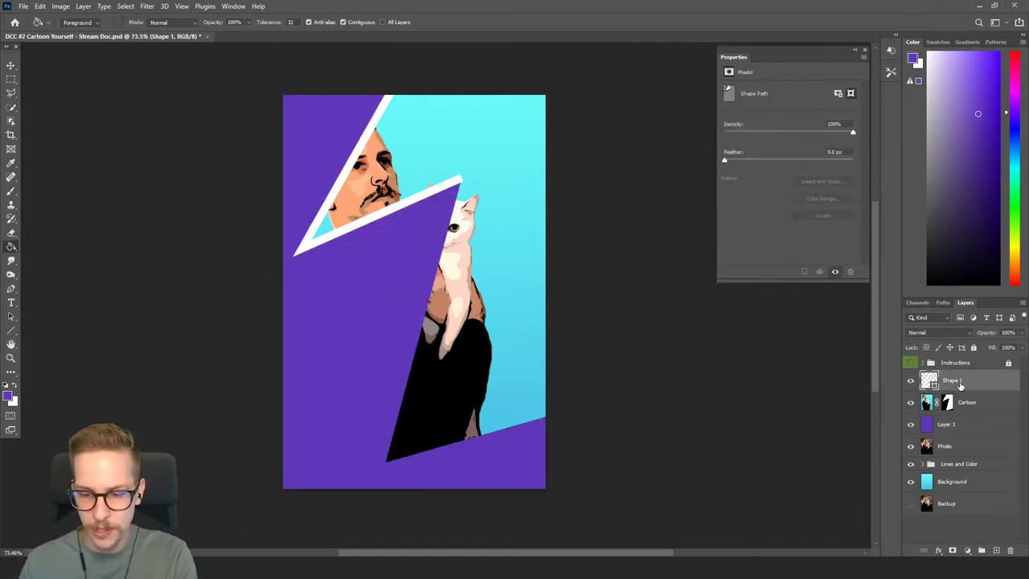
key("Delete")
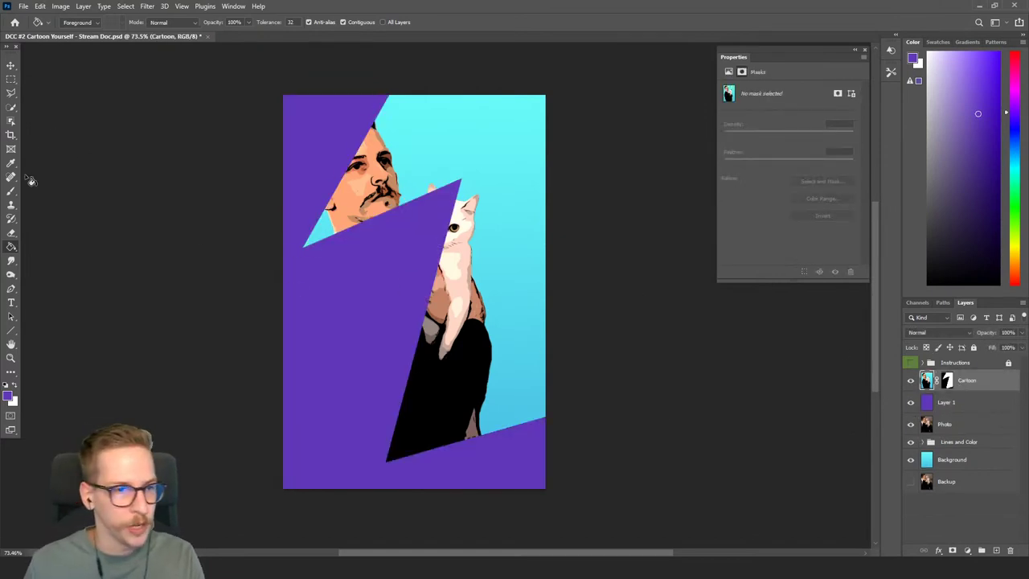
left_click(11, 288)
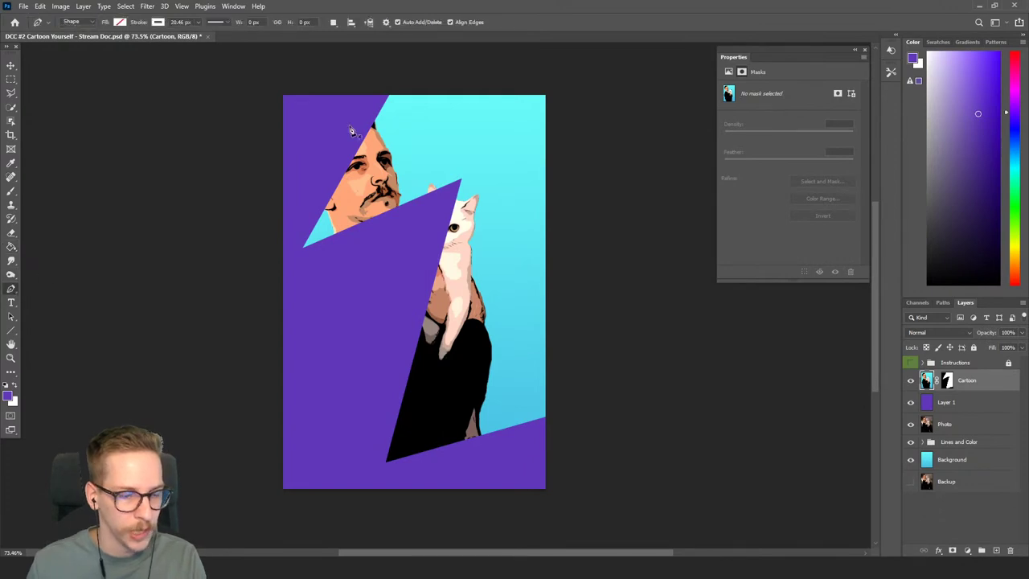
left_click(391, 89)
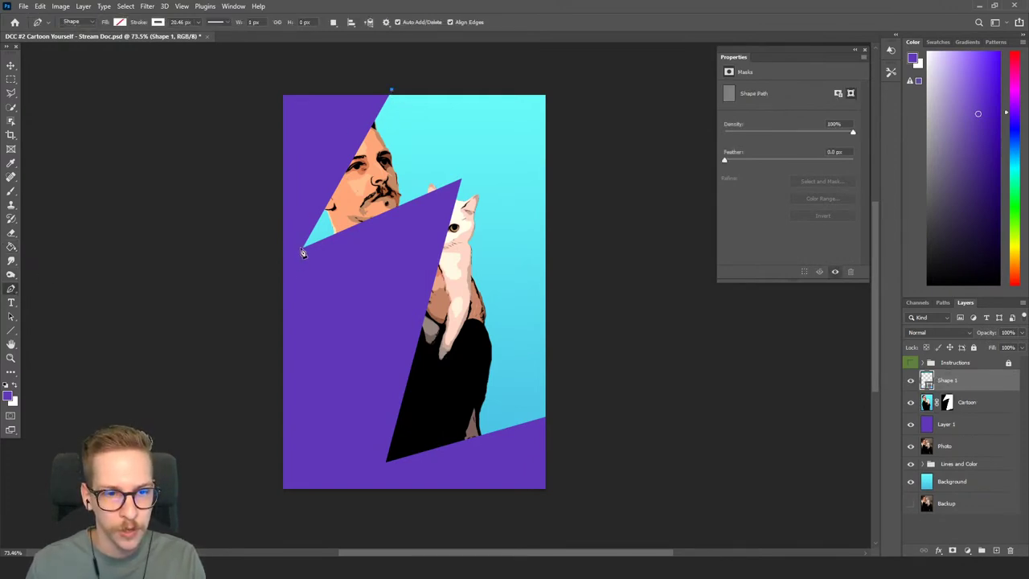
left_click(303, 249)
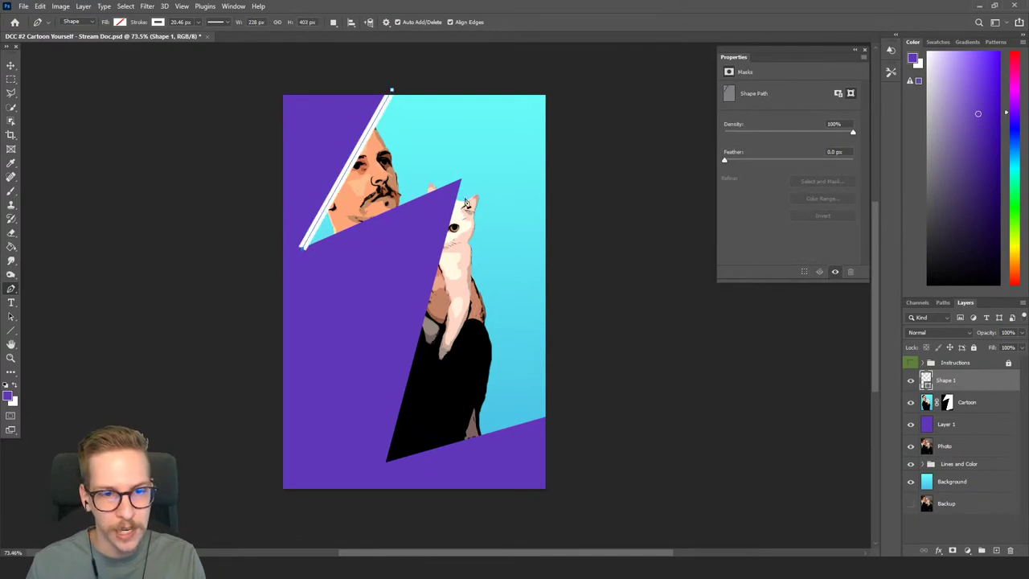
left_click(462, 180)
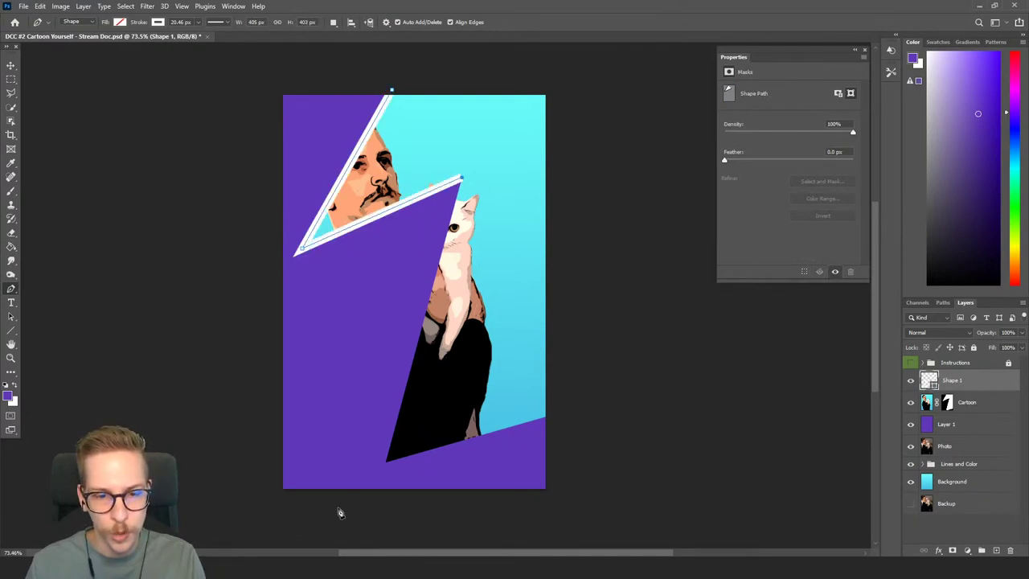
left_click(386, 465)
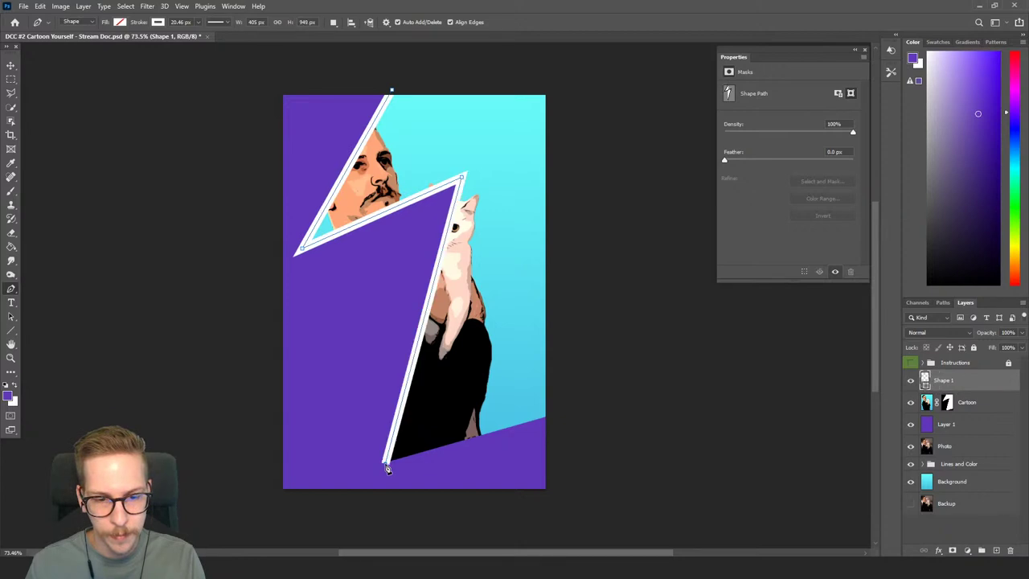
left_click(563, 412)
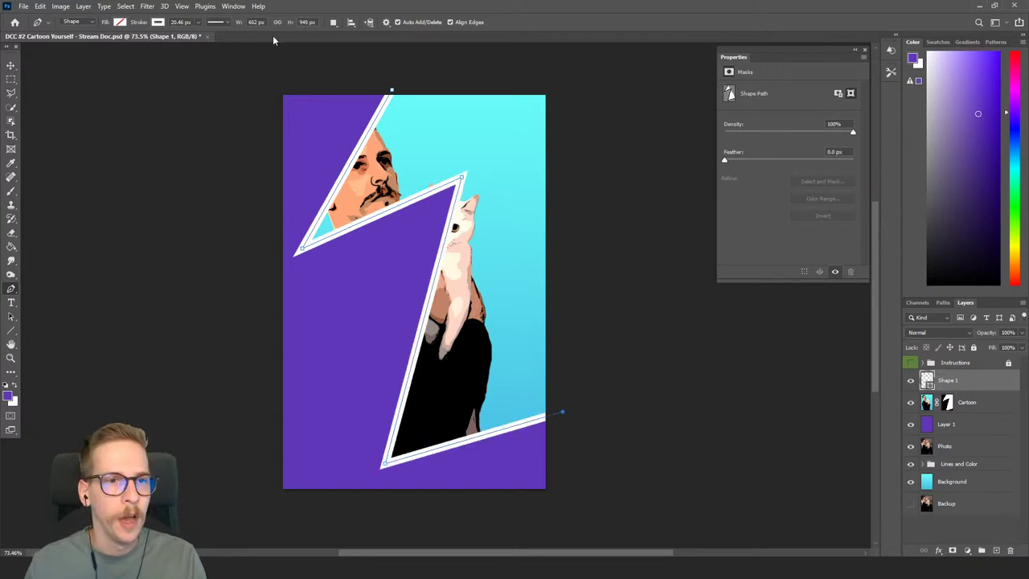
Set the zigzag shape's stroke width to 5 px and stop editing its path.
left_click(198, 22)
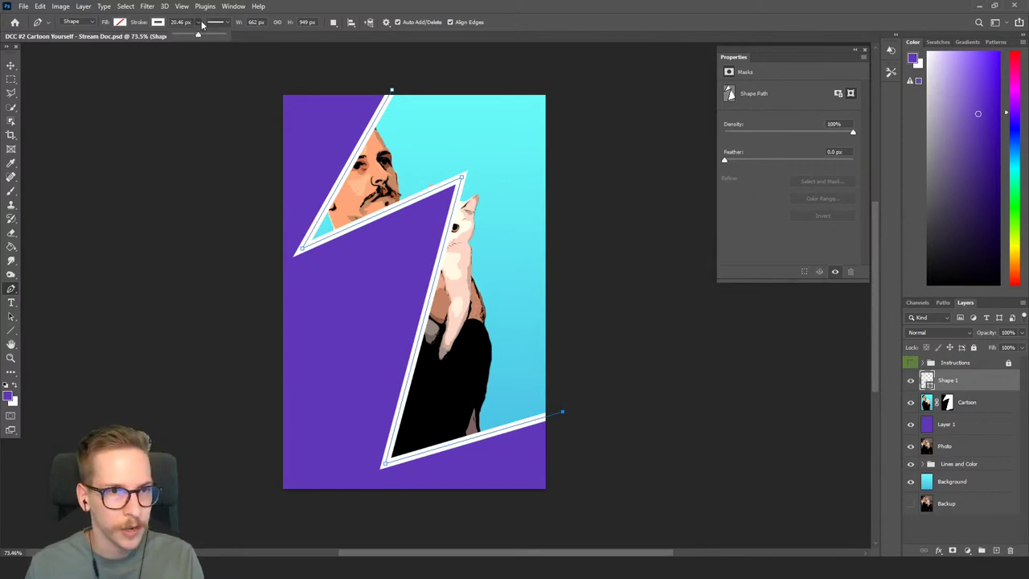
left_click_drag(198, 35, 186, 35)
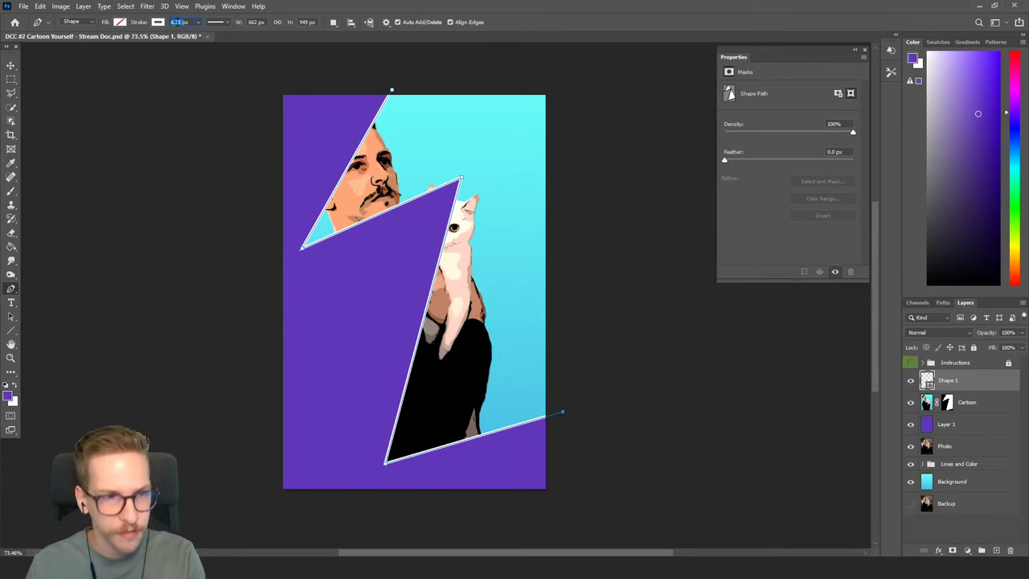
type("5")
key("Return")
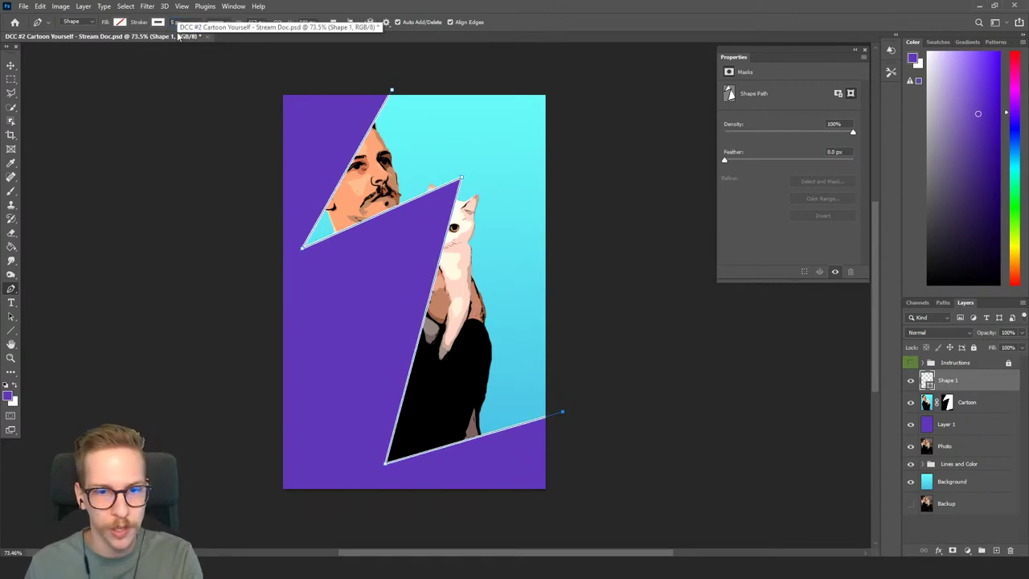
key("b")
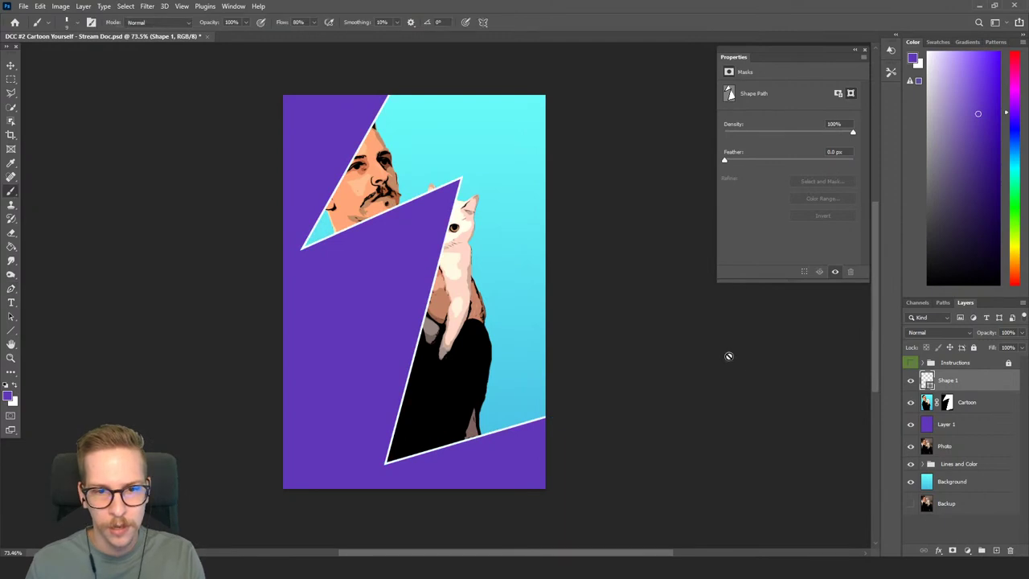
Delete the purple Layer 1 and rename the Shape 1 layer as Border line.
left_click(946, 425)
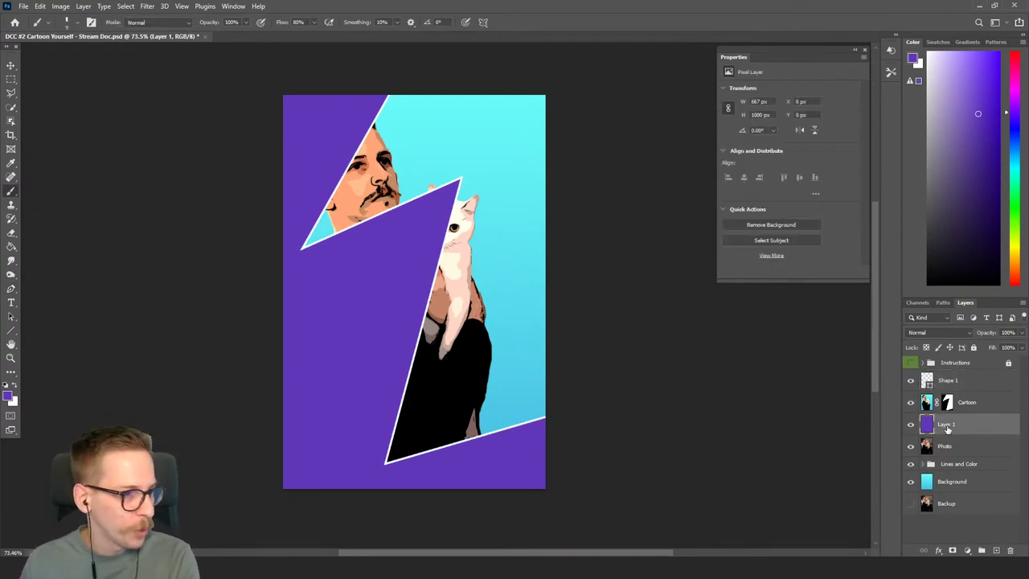
key("Delete")
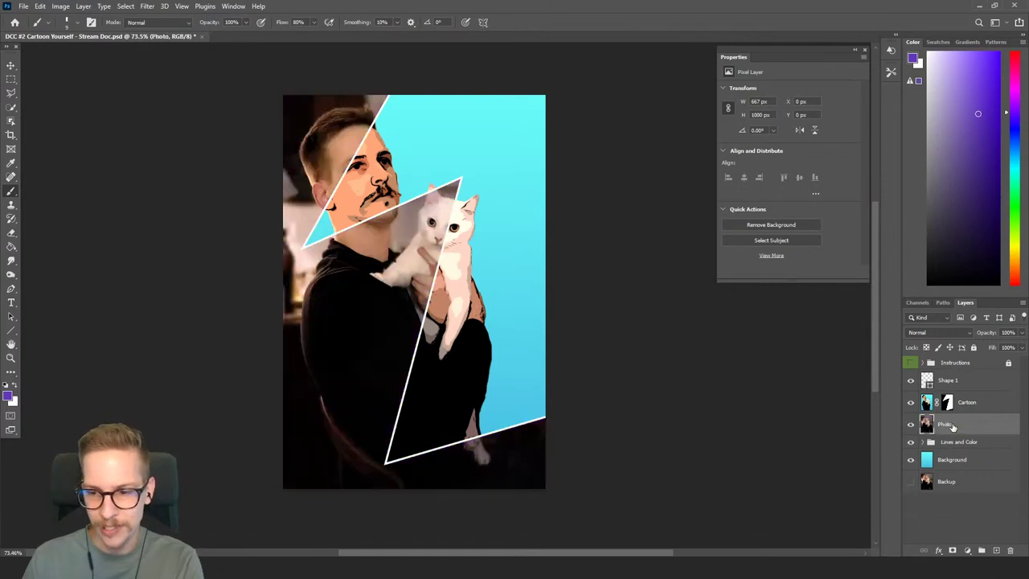
double_click(948, 380)
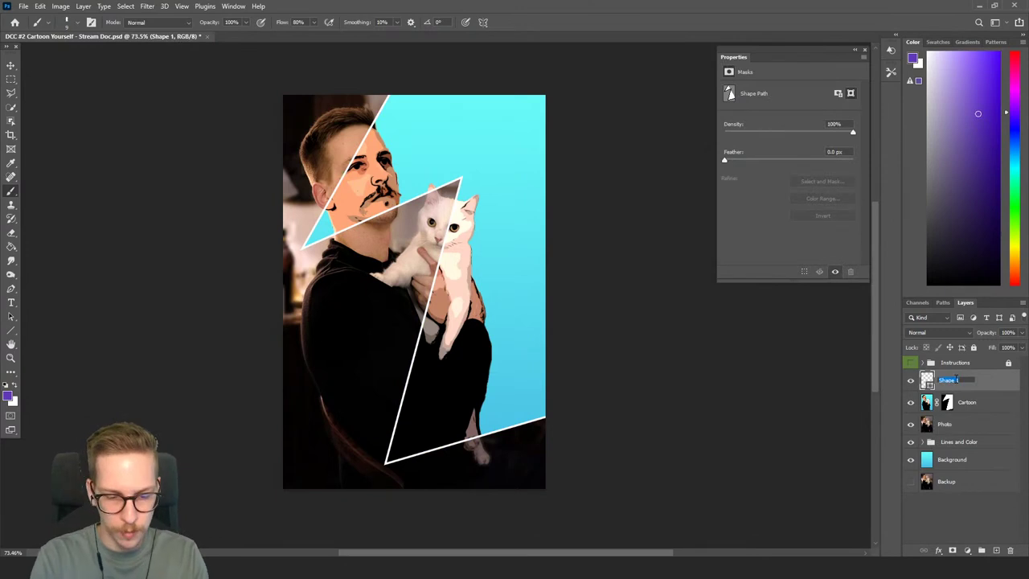
type("Border line")
key("Return")
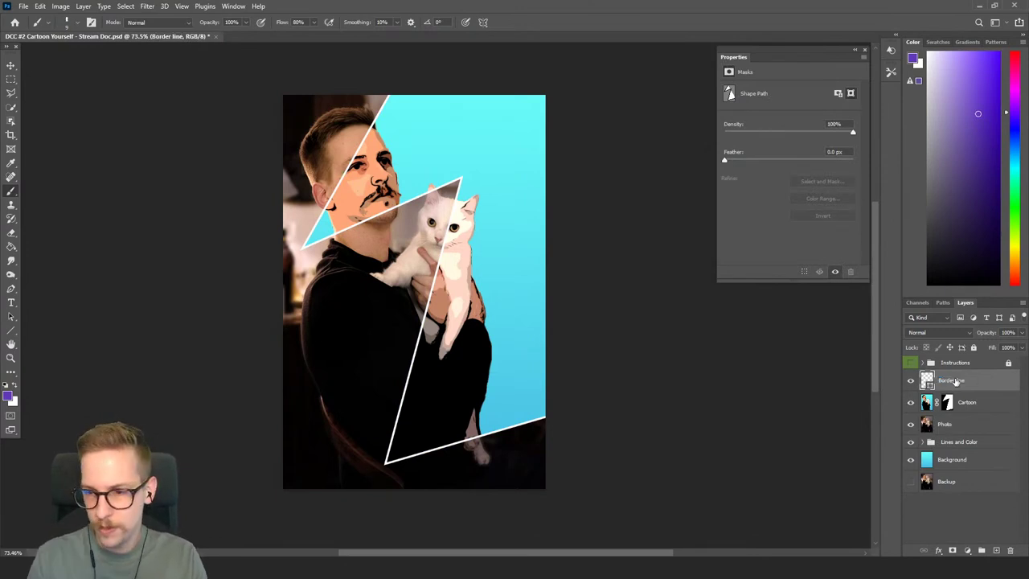
Give the Border line layer a white Outer Glow with 63% opacity and 6 px size, and hide the layer properties.
double_click(994, 383)
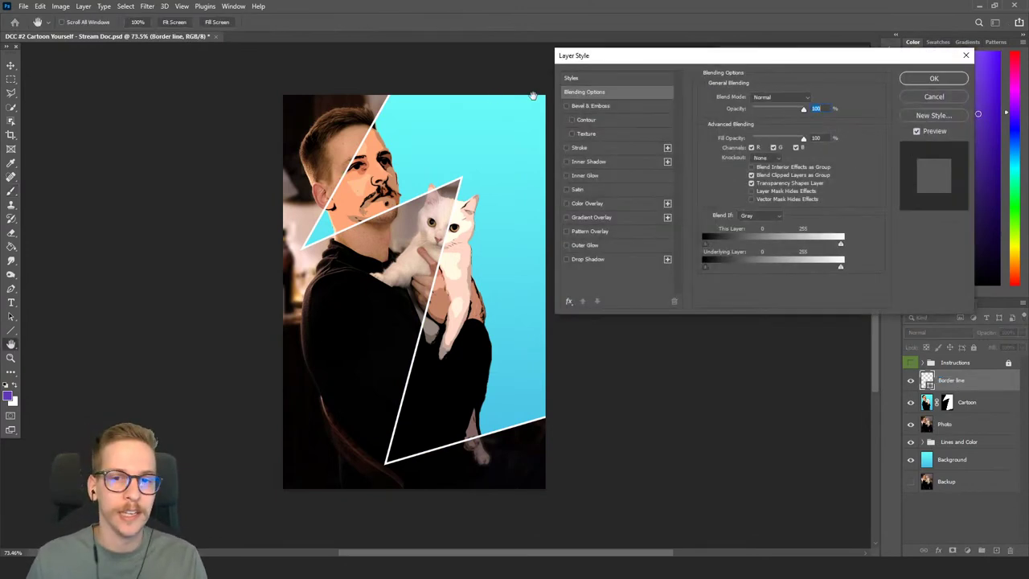
left_click(583, 244)
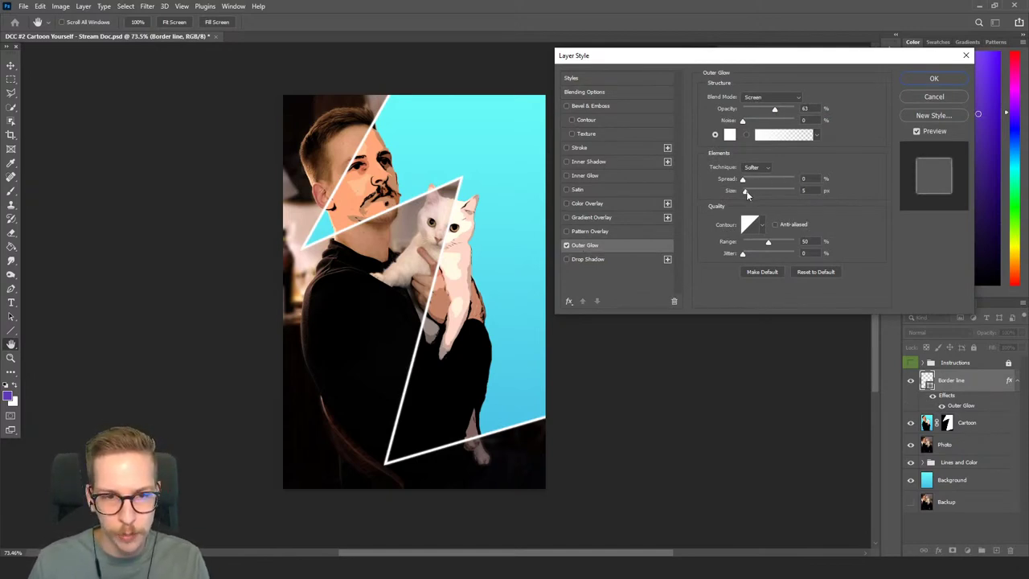
mouse_move(747, 195)
left_mouse_down()
mouse_move(755, 193)
mouse_move(746, 198)
left_mouse_up()
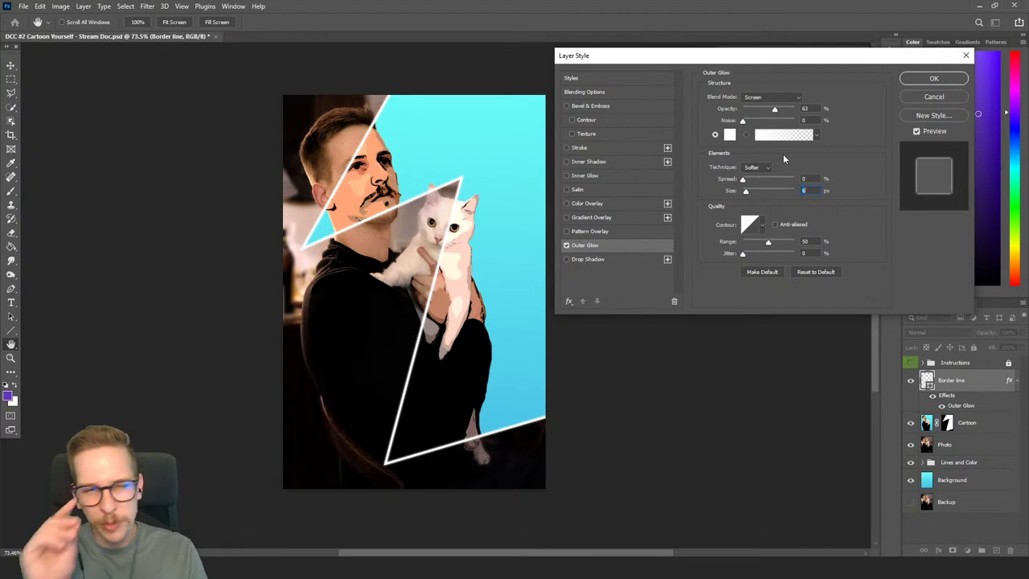
left_click(910, 79)
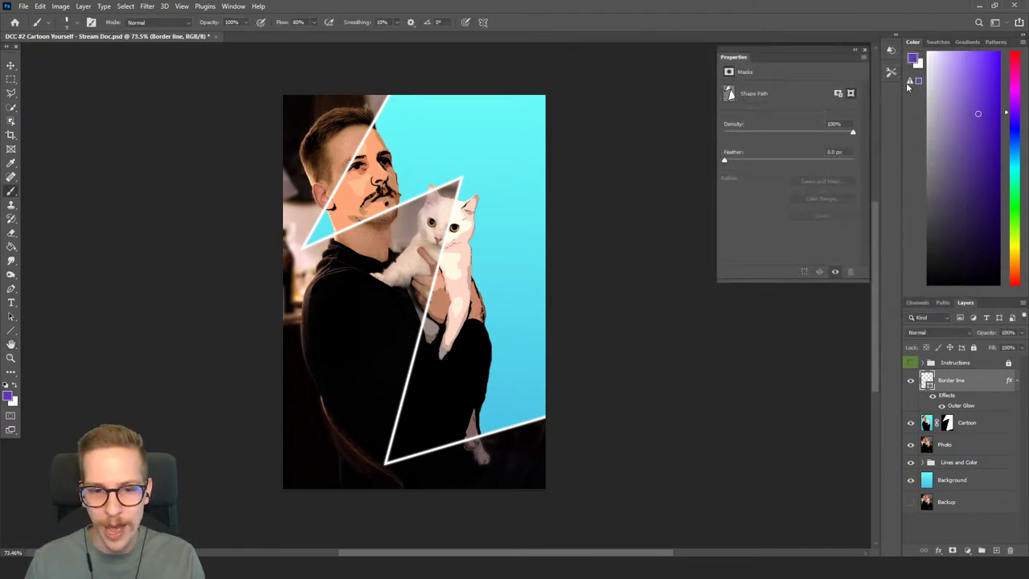
left_click_drag(407, 301, 424, 306)
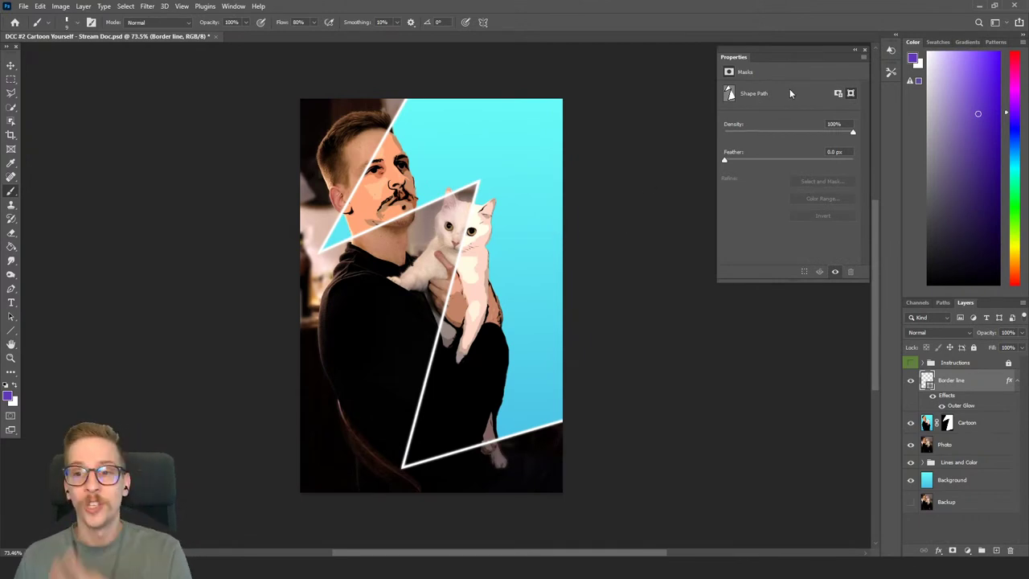
left_click(865, 50)
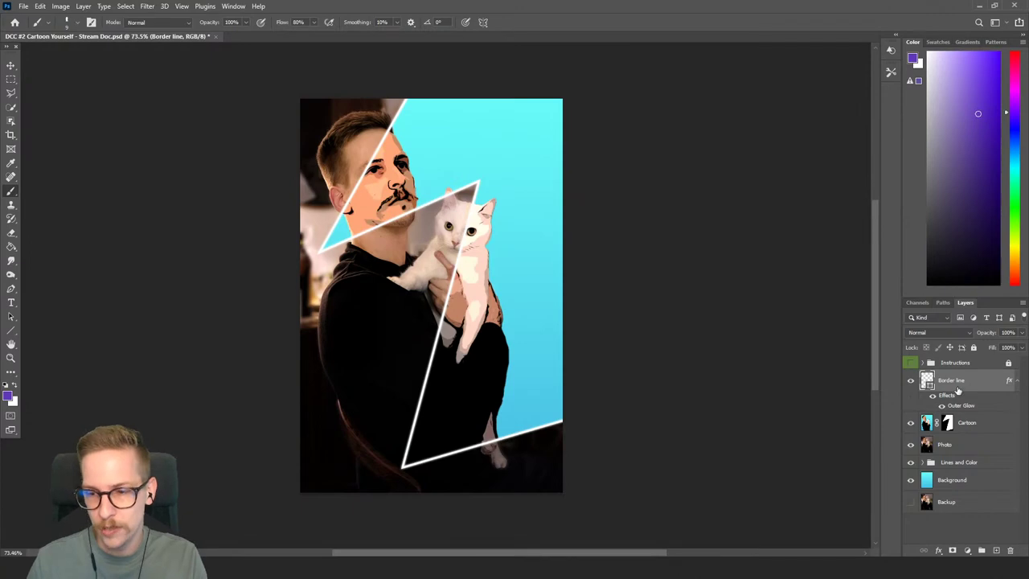
Add a new layer named Added lines above the Border line layer.
left_click_drag(399, 165, 532, 256)
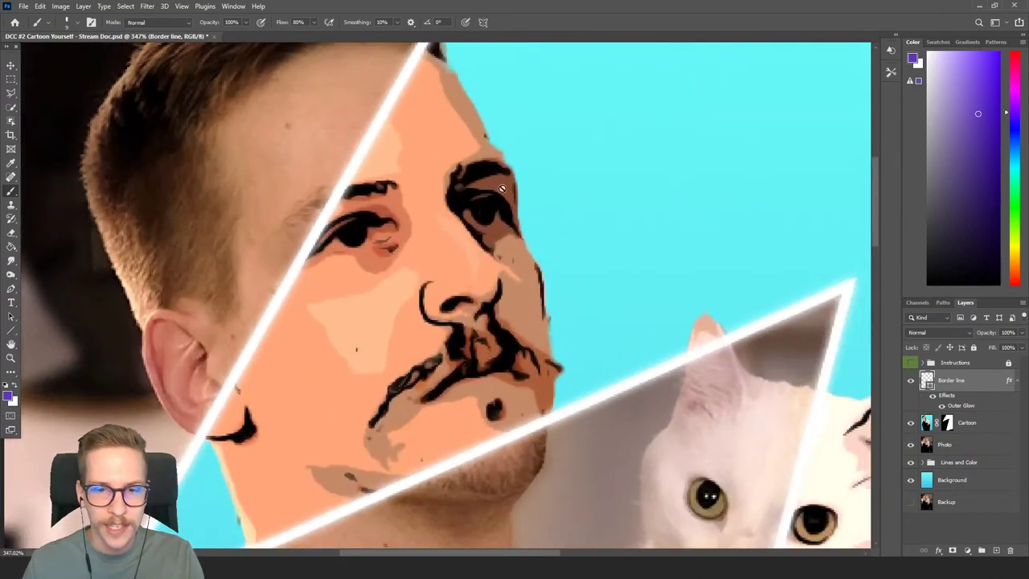
scroll(531, 265, "down", 4)
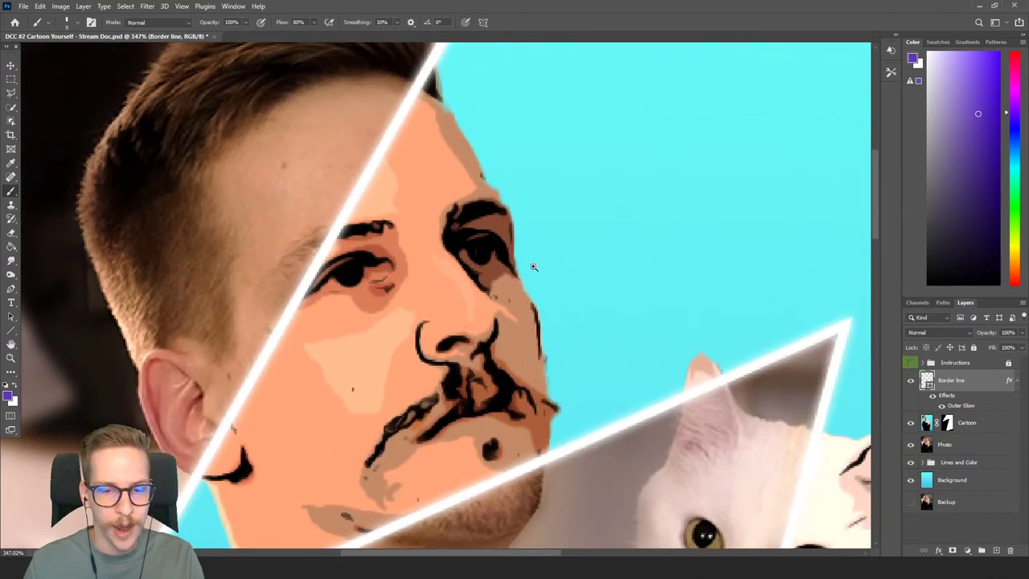
scroll(531, 398, "down", 4)
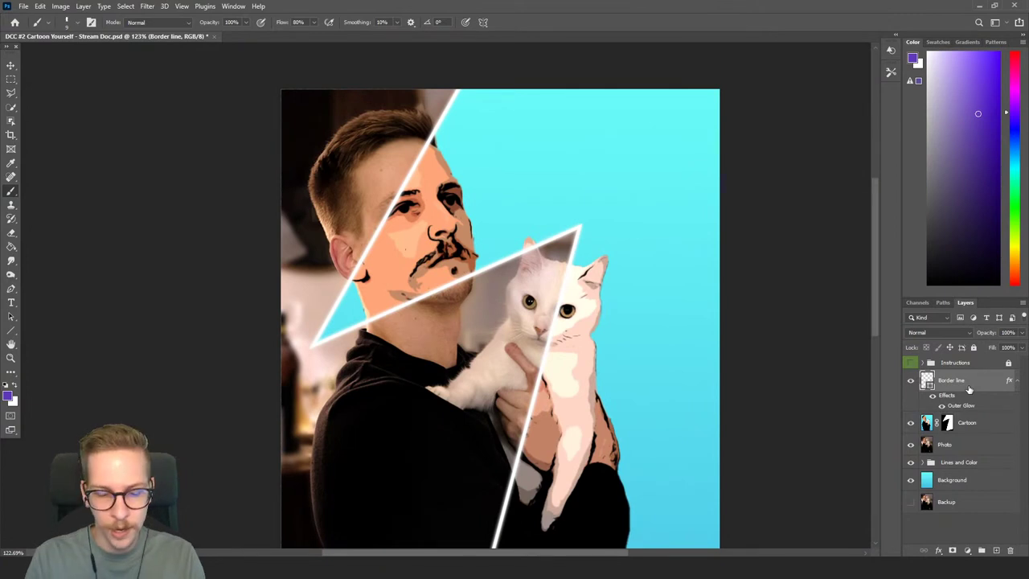
key("ctrl+shift+n")
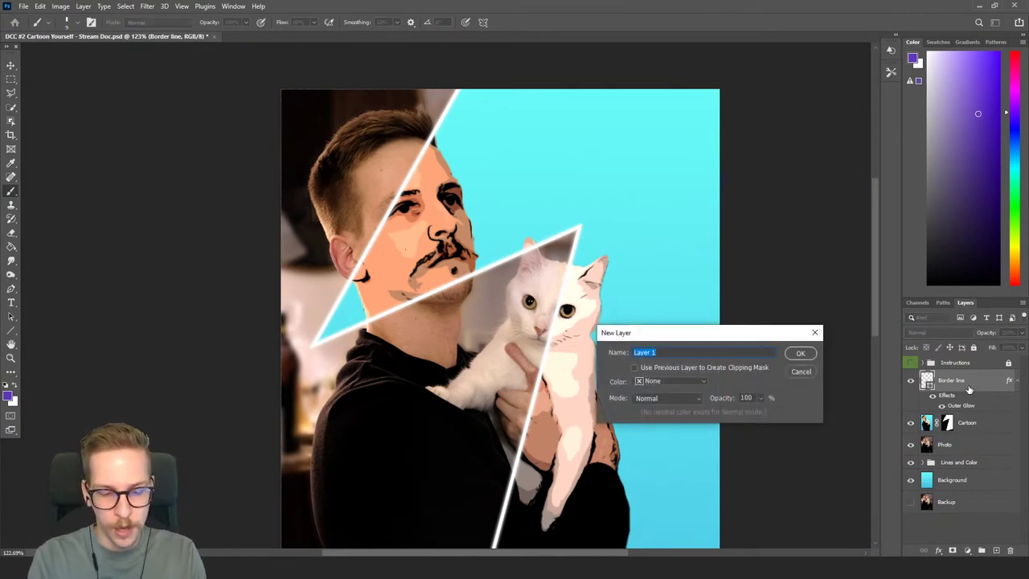
type("L")
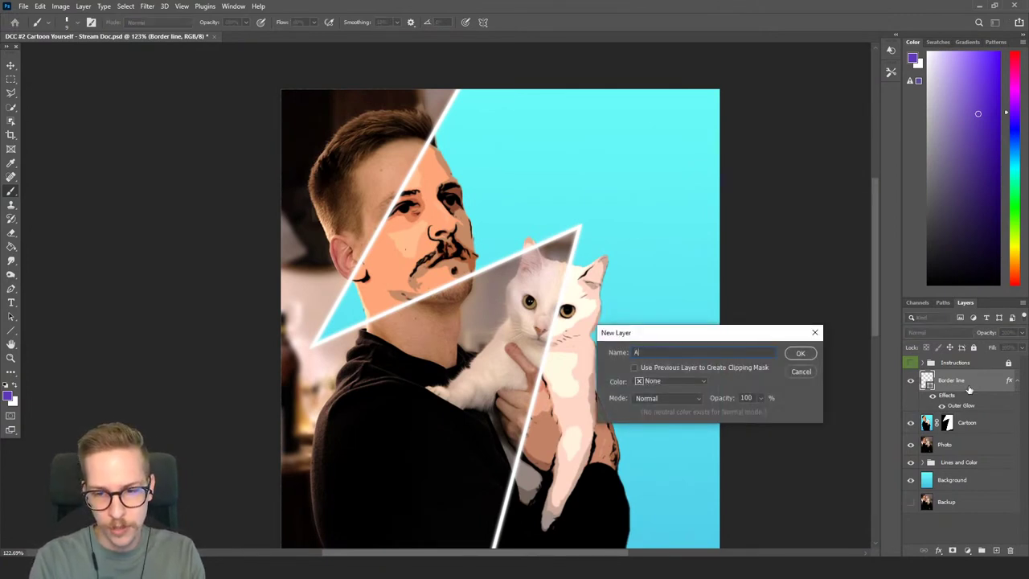
type("dded lines")
key("Return")
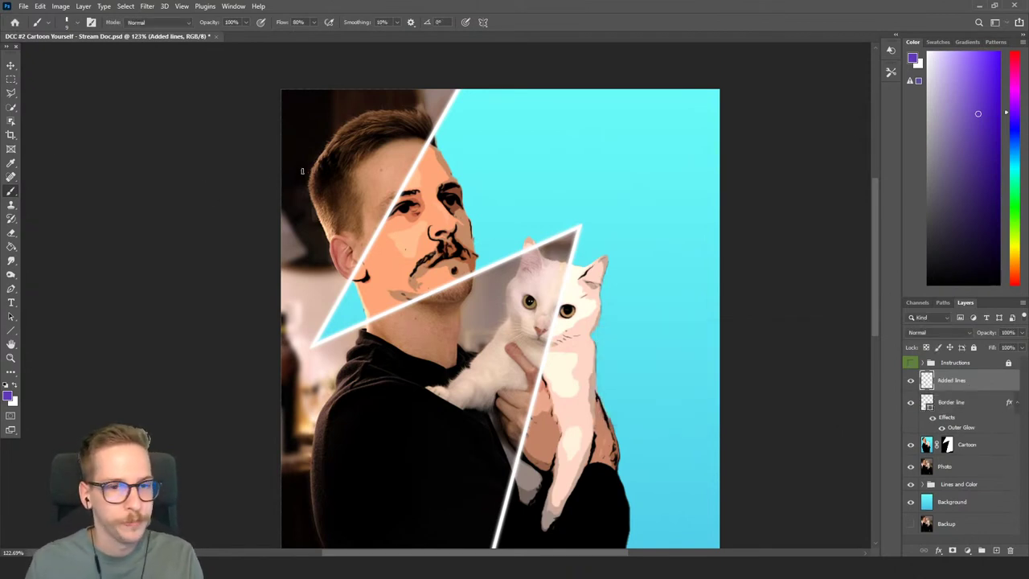
Switch the brush to the Inking Brush preset, try it with freehand strokes on the canvas, and undo the test strokes.
mouse_move(358, 188)
left_mouse_down()
mouse_move(514, 265)
mouse_move(502, 282)
mouse_move(522, 257)
left_mouse_up()
key("ctrl+z")
right_click(475, 233)
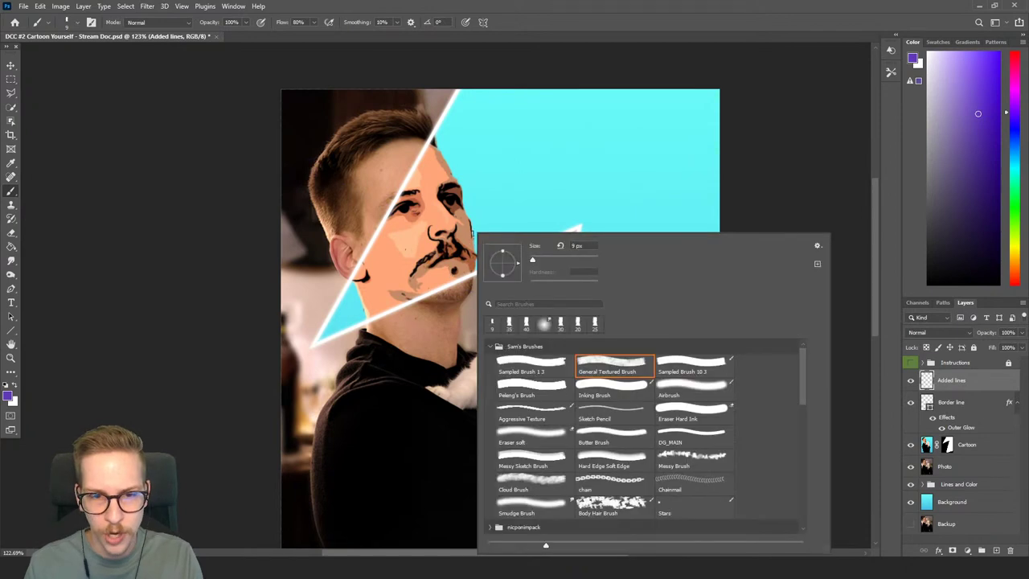
left_click(616, 398)
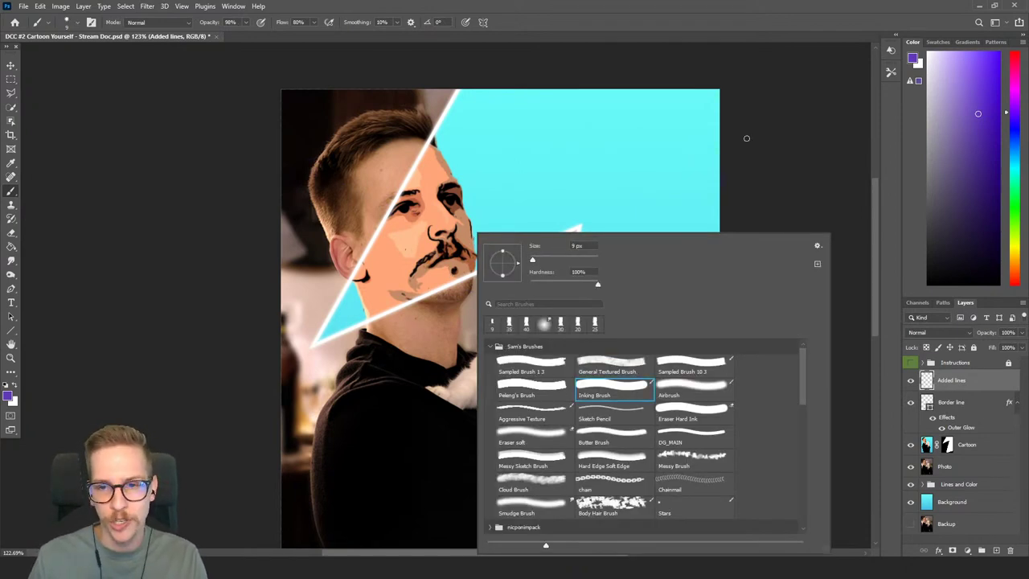
mouse_move(746, 138)
left_mouse_down()
mouse_move(501, 190)
mouse_move(648, 122)
mouse_move(530, 197)
mouse_move(553, 245)
left_mouse_up()
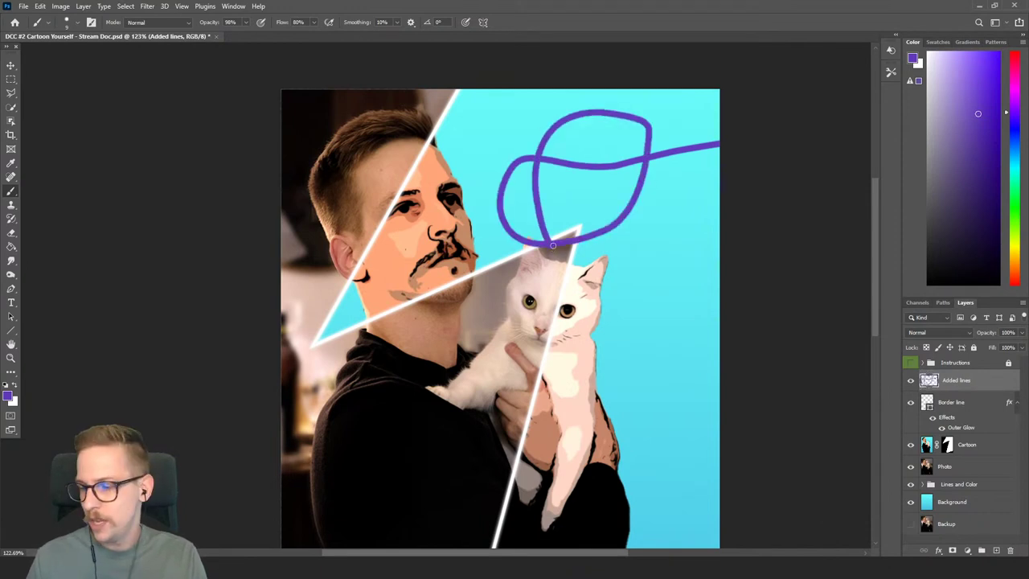
key("ctrl+z")
mouse_move(613, 140)
left_mouse_down()
mouse_move(597, 136)
mouse_move(623, 181)
mouse_move(680, 167)
mouse_move(693, 270)
left_mouse_up()
key("ctrl+z")
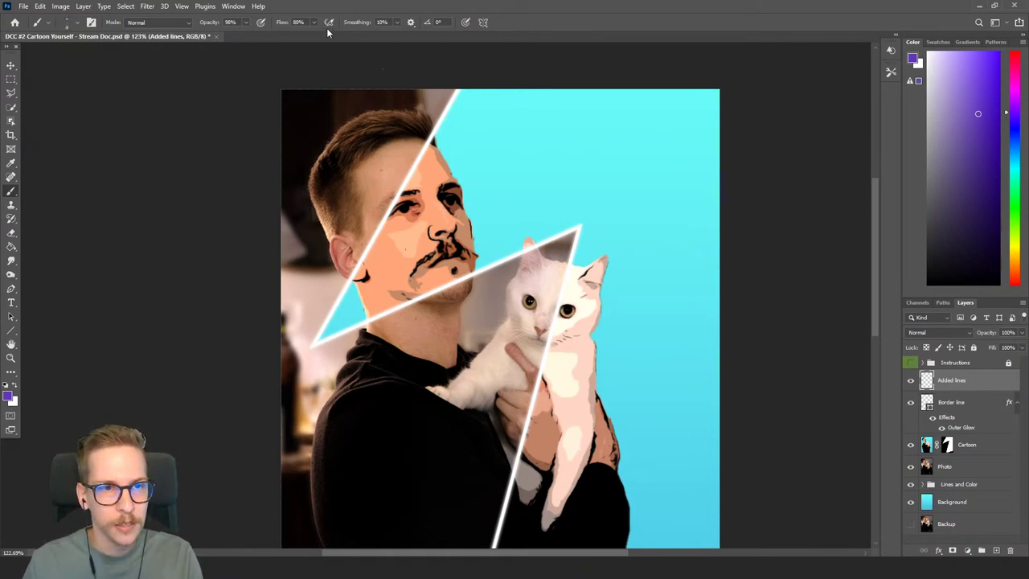
Set the brush smoothing to 75% and reset the painting colour to black, undoing the strokes made to test them.
left_click(397, 24)
left_click_drag(401, 37, 430, 32)
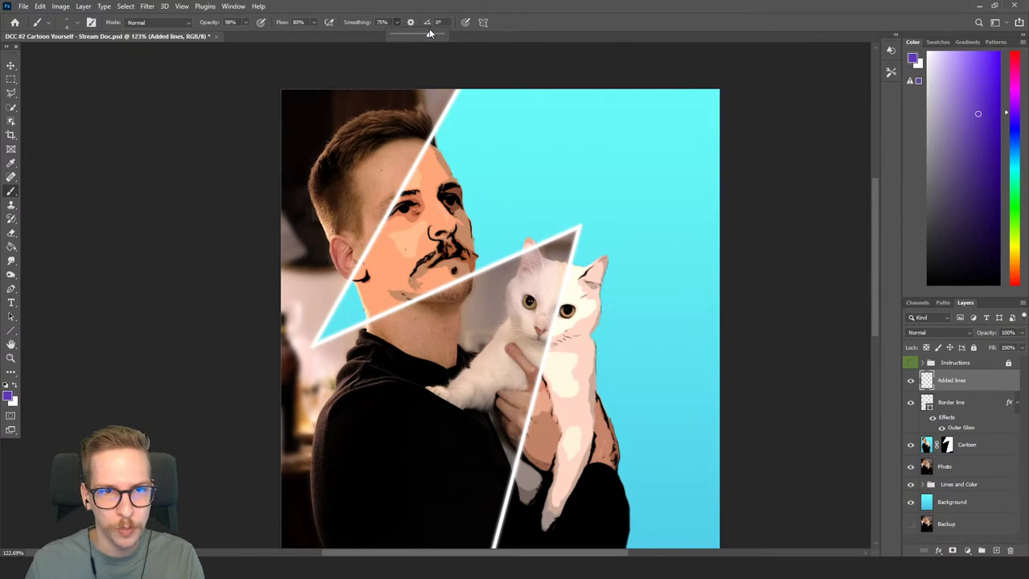
mouse_move(607, 261)
left_mouse_down()
mouse_move(645, 190)
mouse_move(458, 323)
mouse_move(546, 184)
mouse_move(671, 216)
left_mouse_up()
key("ctrl+z")
key("d")
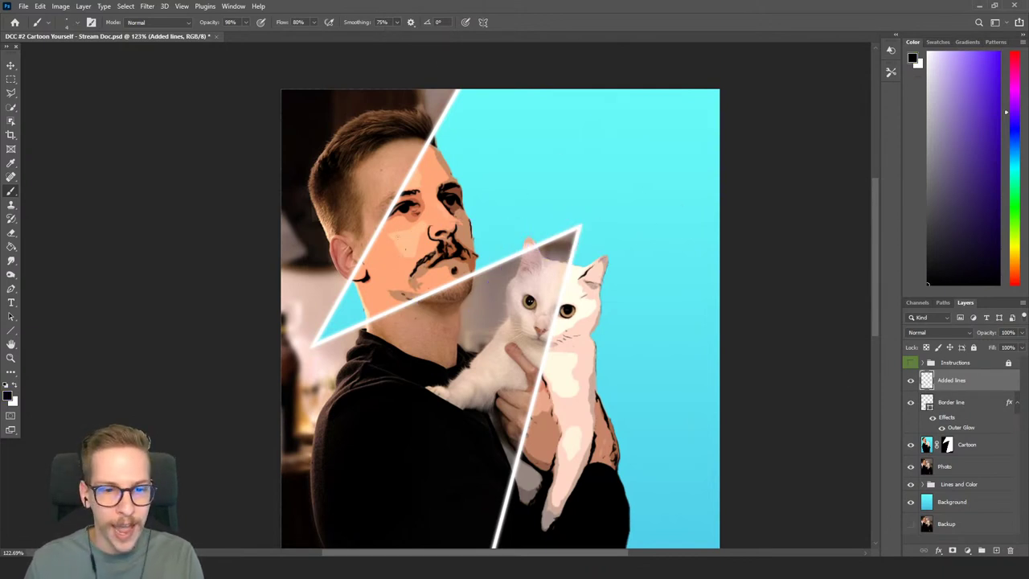
mouse_move(406, 213)
left_mouse_down()
mouse_move(358, 277)
mouse_move(498, 241)
mouse_move(398, 209)
left_mouse_up()
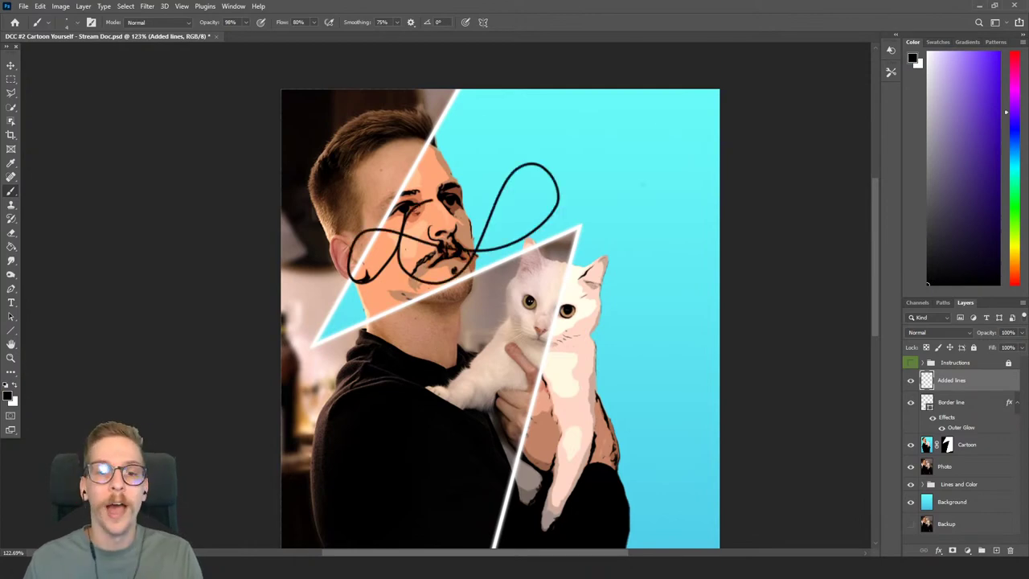
key("ctrl+z")
Draw a thin black outline along the back of the cartoon neck and erase the part extending past the white border line.
scroll(402, 242, "up", 3)
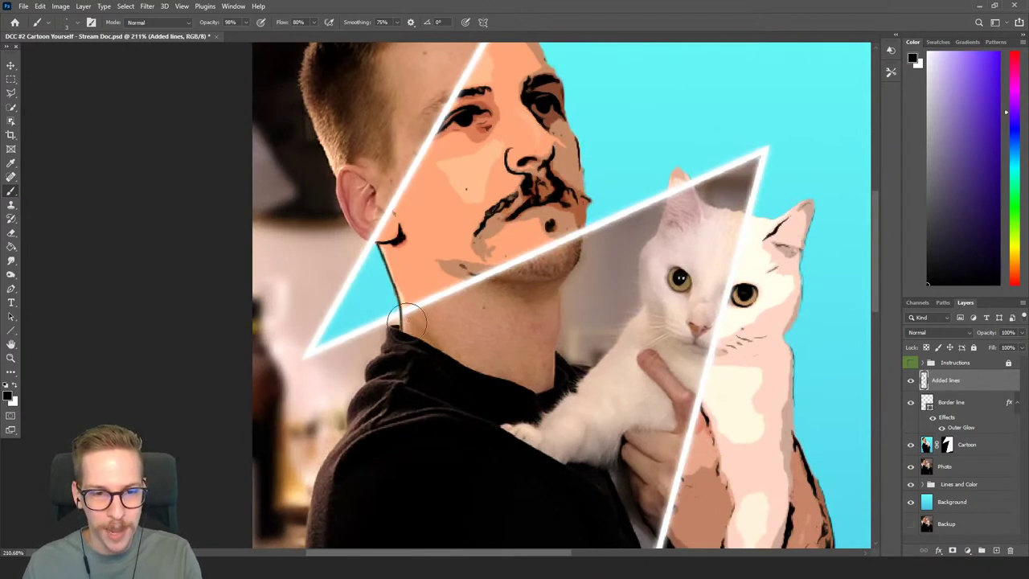
key("e")
mouse_move(405, 320)
left_mouse_down()
mouse_move(414, 309)
mouse_move(397, 319)
left_mouse_up()
scroll(397, 319, "down", 1)
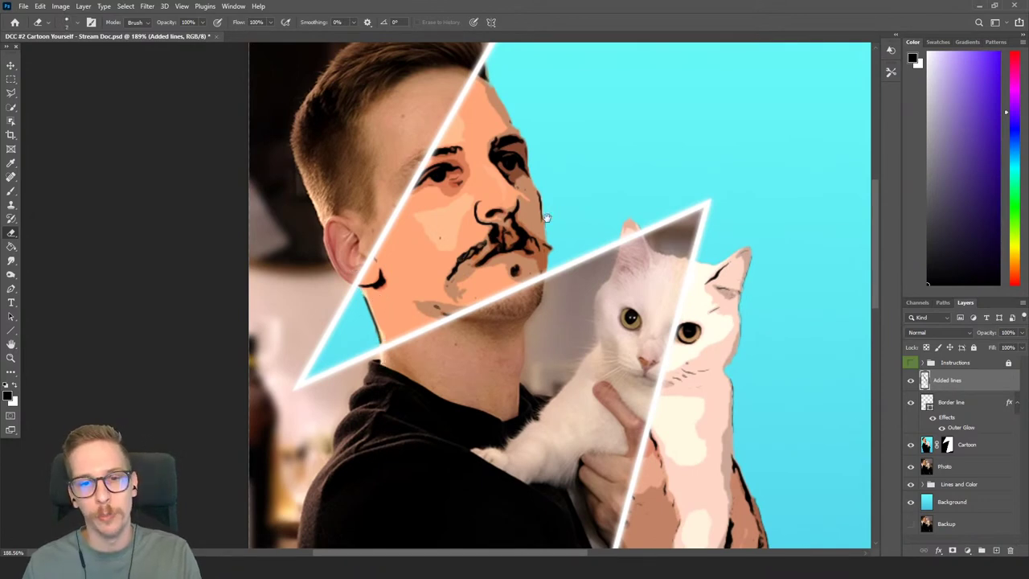
Ink the outer edge of the cartoon face from forehead to cheek with thin black lines and clean them up with the Eraser.
left_click_drag(544, 218, 487, 313)
key("b")
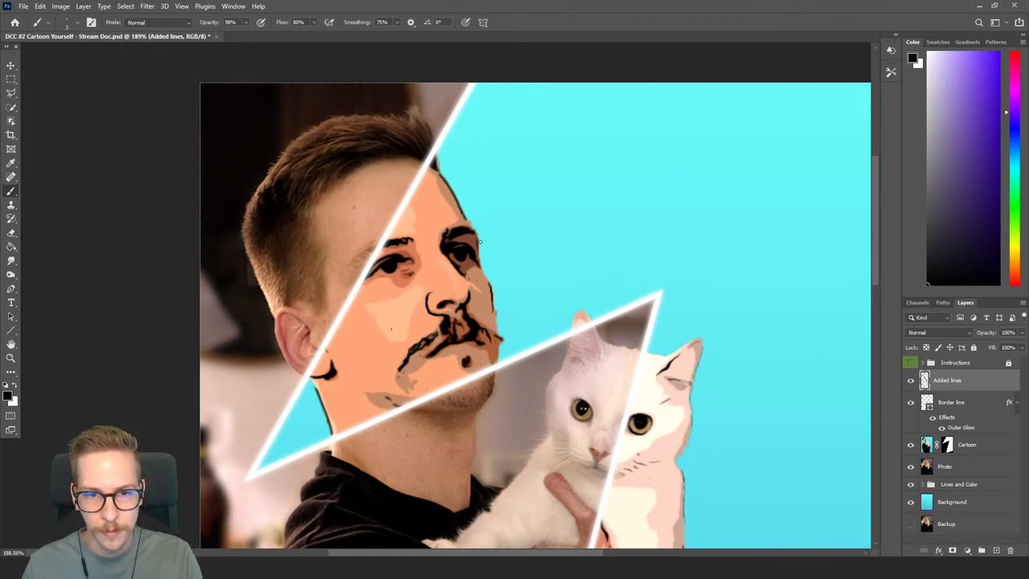
left_click_drag(481, 263, 480, 260)
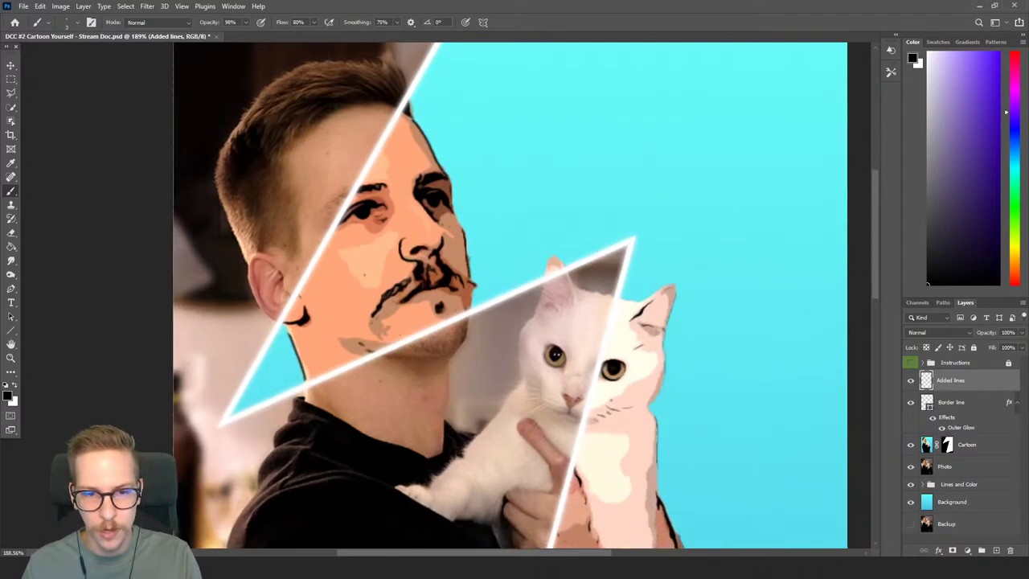
key("e")
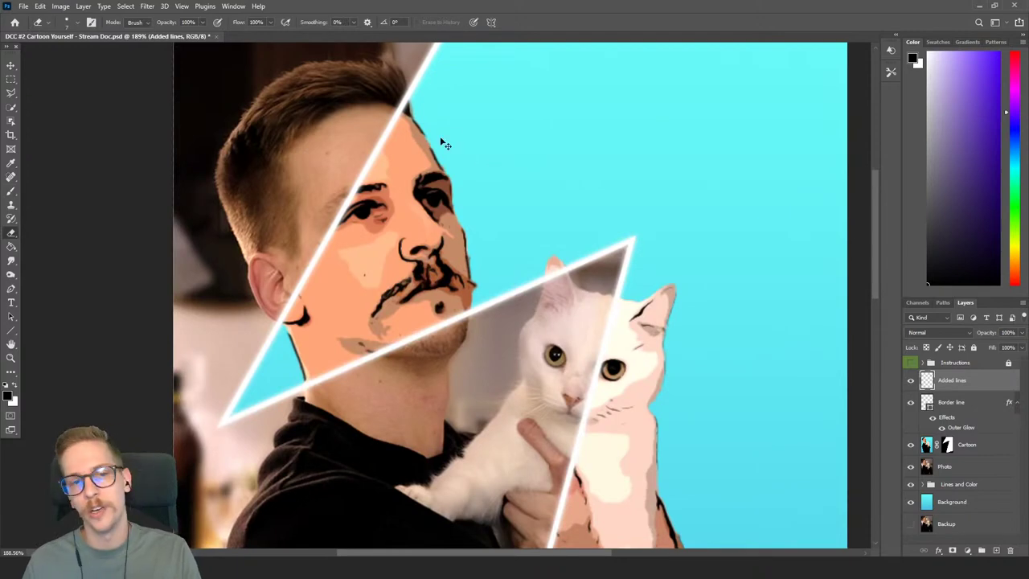
Outline the top of the cartoon cat's head up to its ear tip in thin black and trim the excess with the Eraser.
scroll(503, 192, "down", 3)
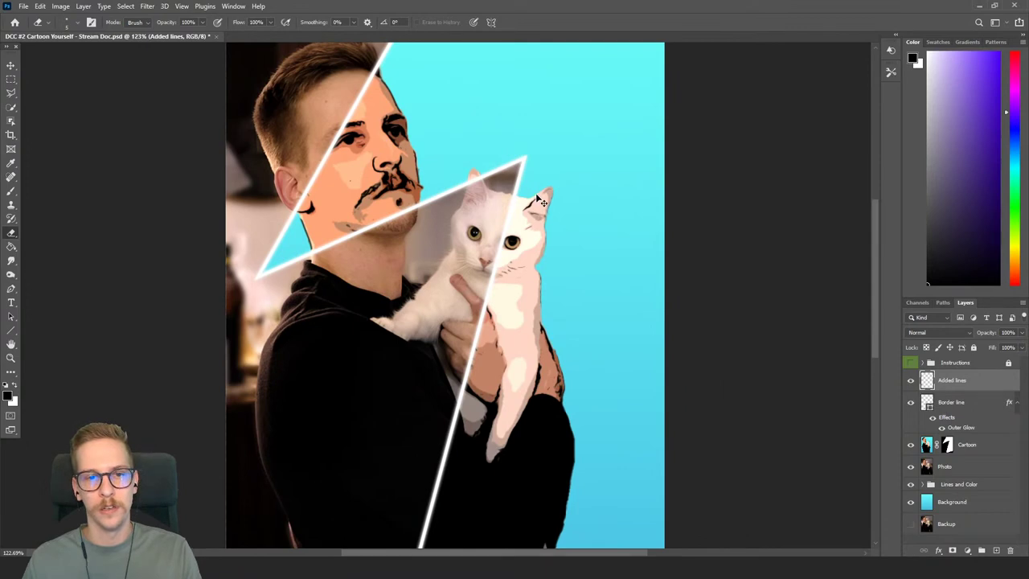
scroll(542, 203, "up", 3)
scroll(585, 198, "down", 2)
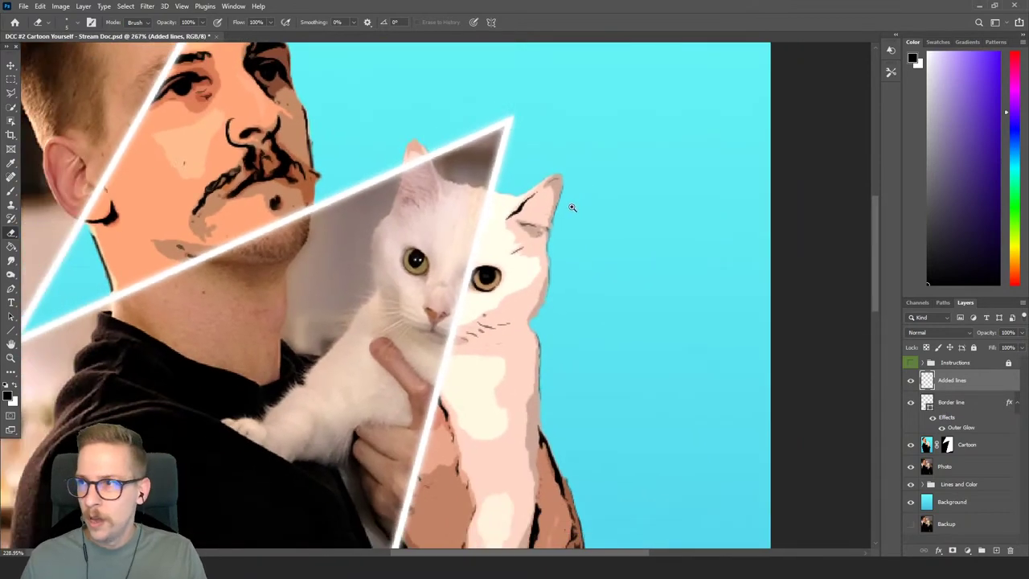
scroll(547, 189, "up", 1)
key("r")
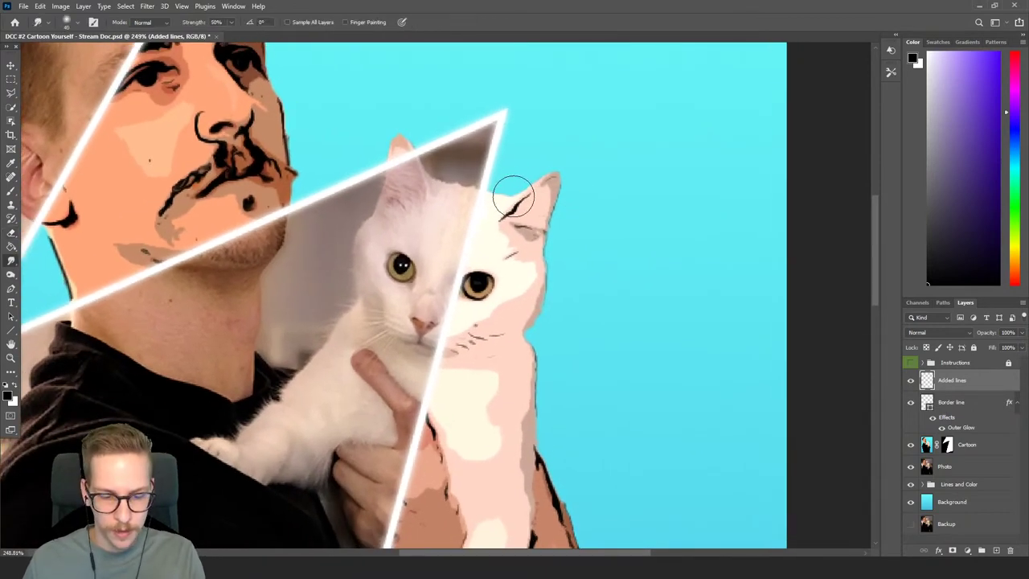
key("b")
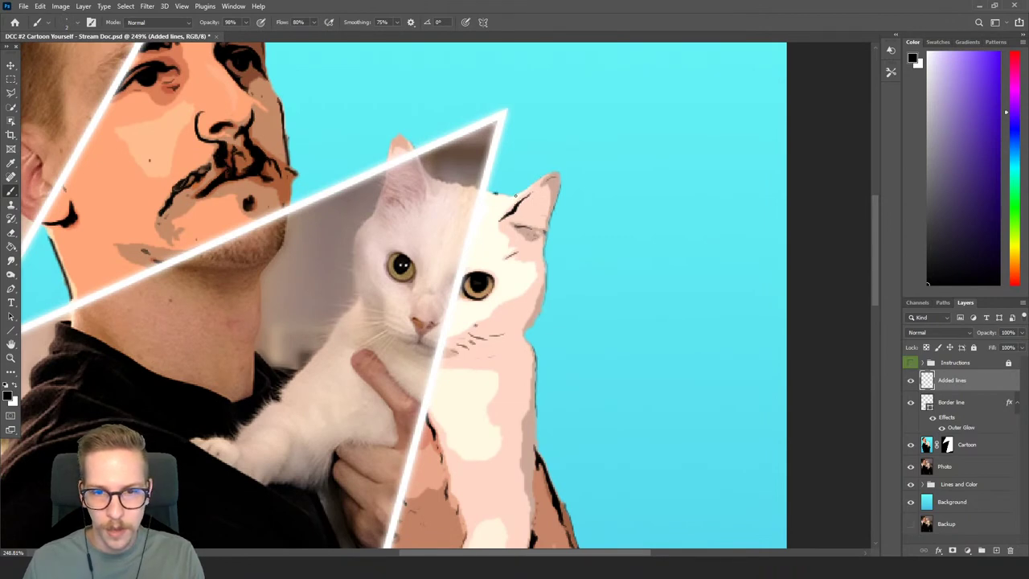
left_click_drag(515, 195, 493, 194)
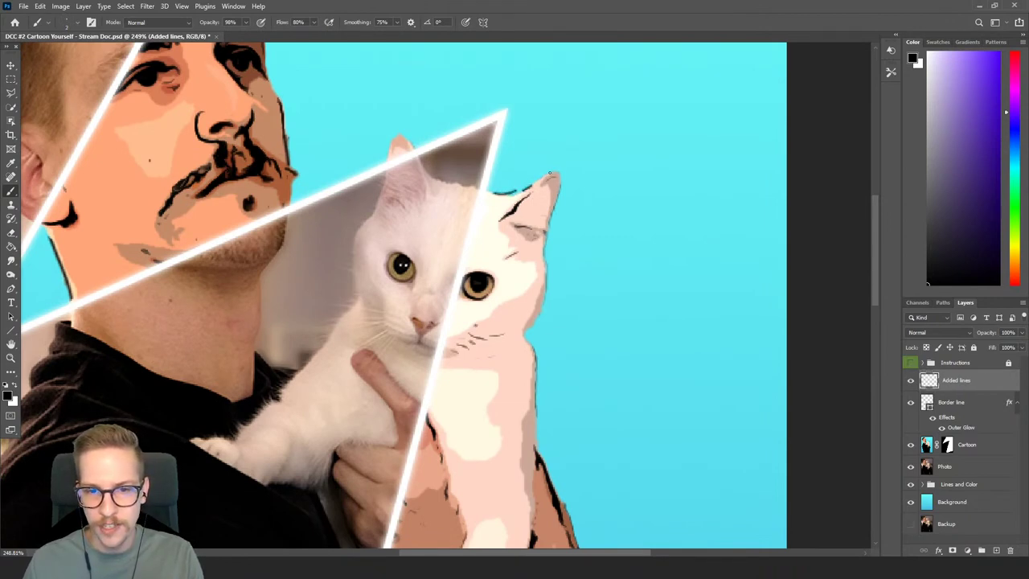
key("e")
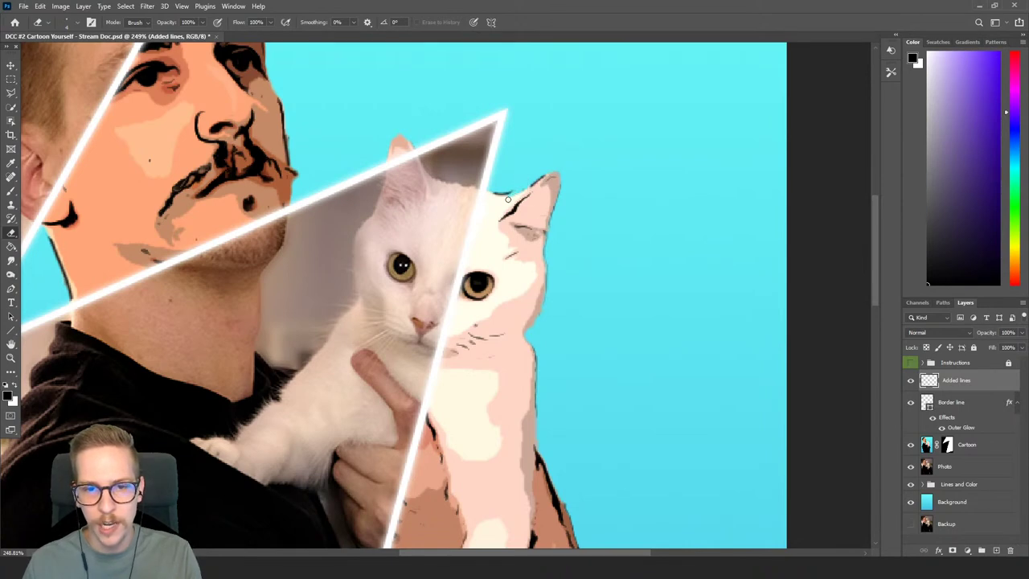
Ink the outer edge of the cat's cartoon ear and cheek in black, and refine the line with the Eraser.
key("b")
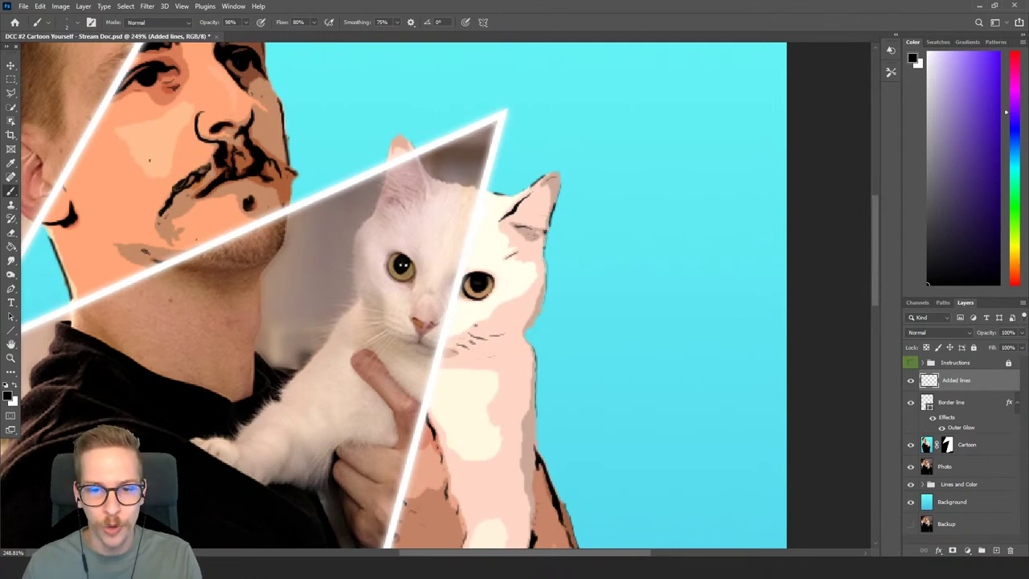
mouse_move(543, 278)
left_mouse_down()
mouse_move(546, 320)
mouse_move(503, 368)
mouse_move(550, 310)
mouse_move(528, 318)
mouse_move(522, 348)
mouse_move(542, 283)
left_mouse_up()
key("e")
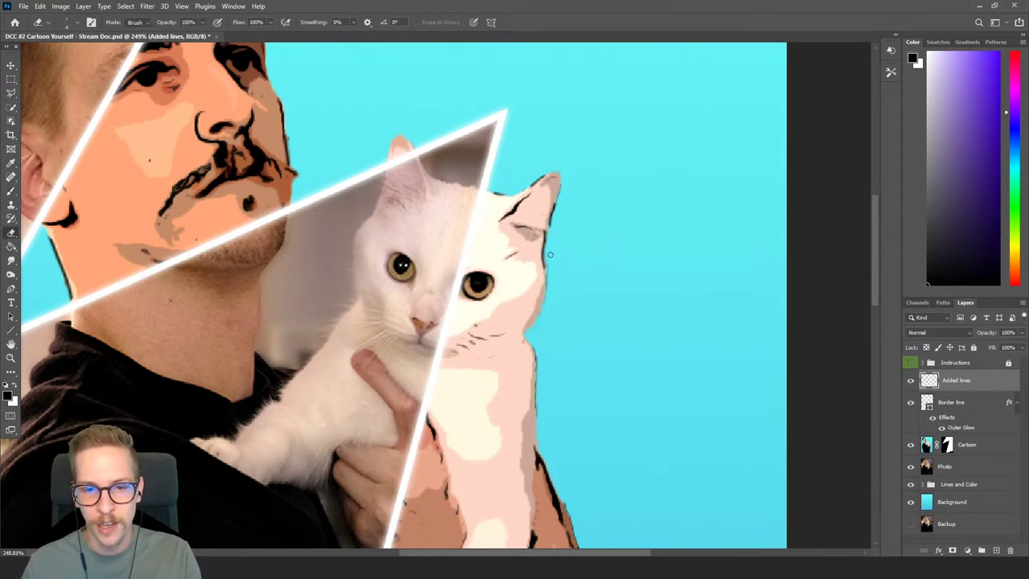
Continue the black outline from the cat's lower cheek down its back to the hand, undoing and redrawing uneven strokes.
scroll(565, 276, "down", 4)
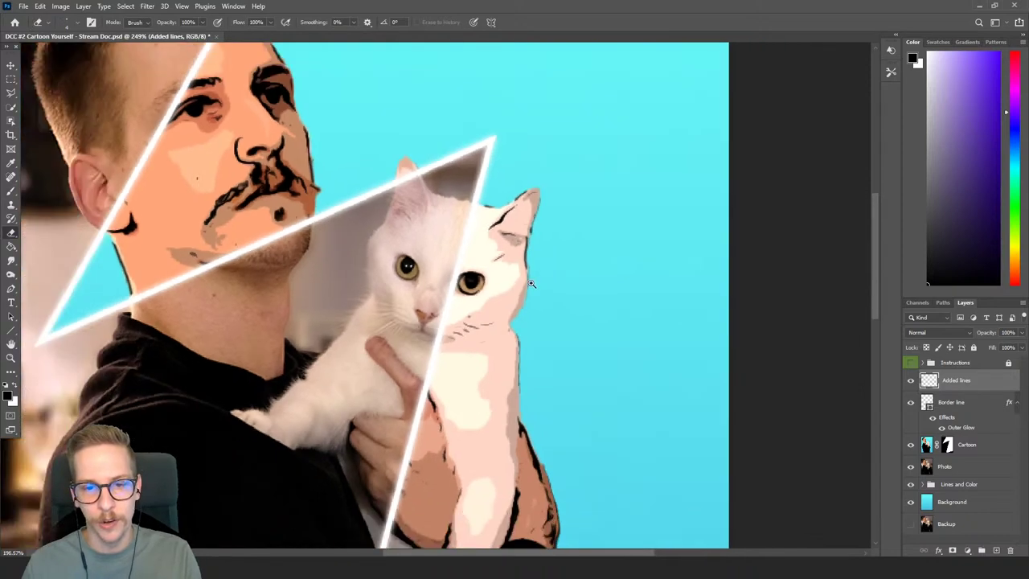
key("b")
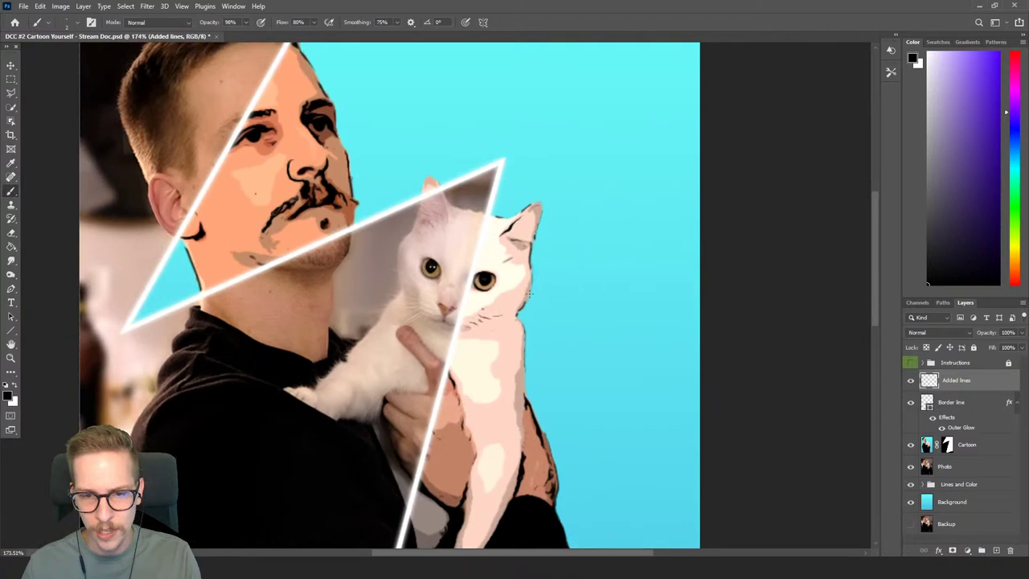
left_click_drag(558, 329, 532, 219)
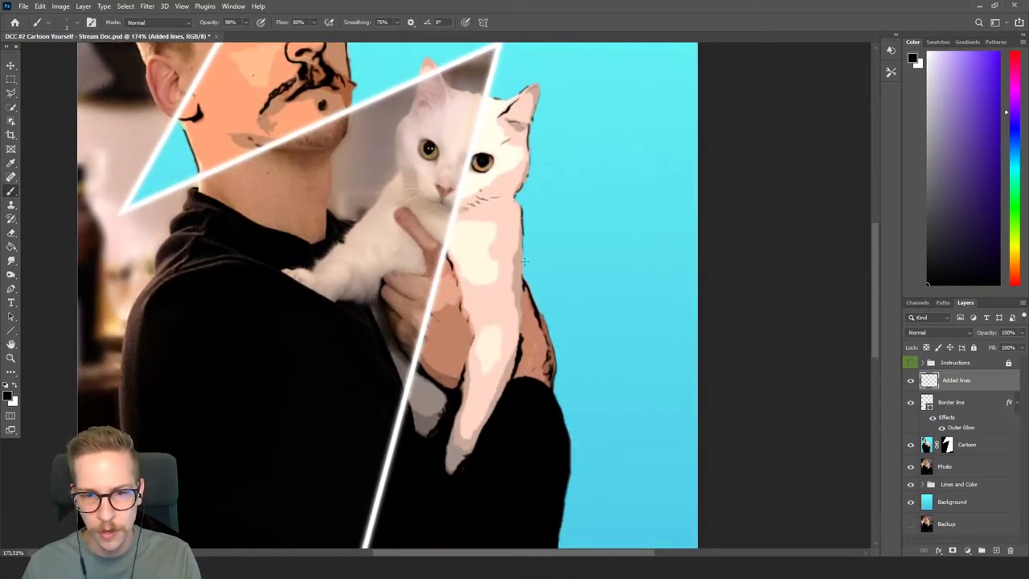
left_click_drag(521, 251, 520, 286)
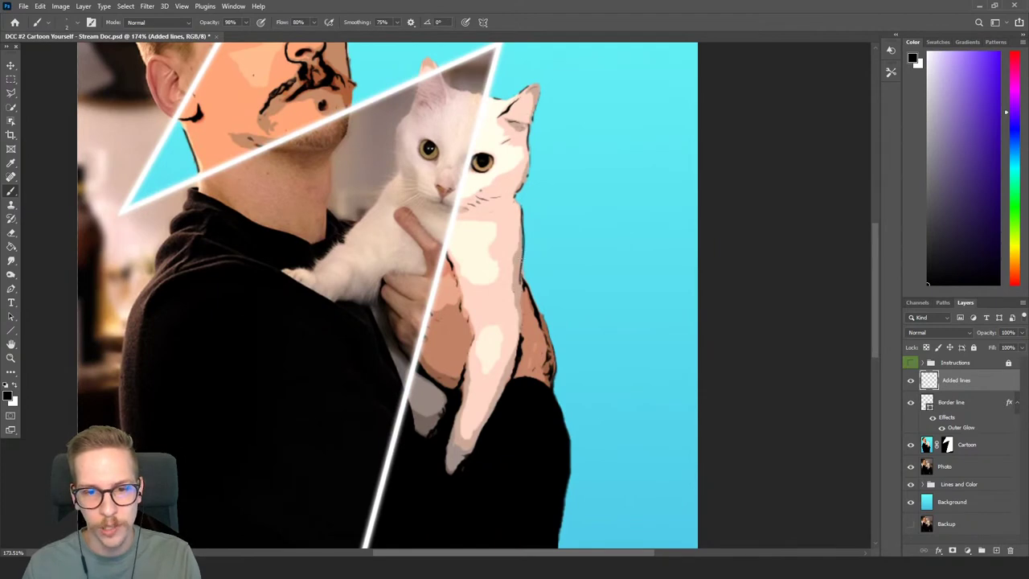
key("ctrl+z")
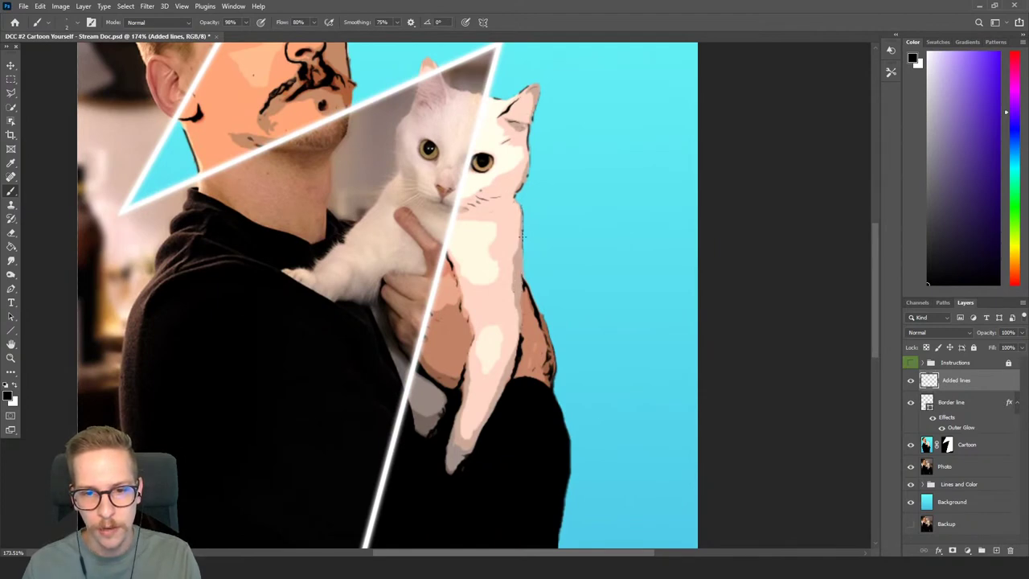
left_click_drag(522, 251, 521, 265)
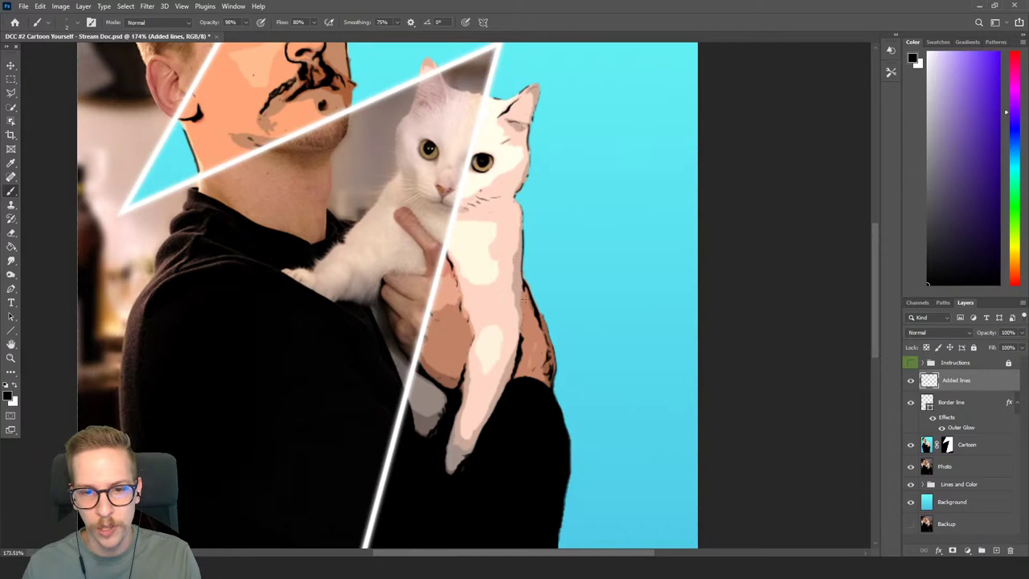
key("ctrl+z")
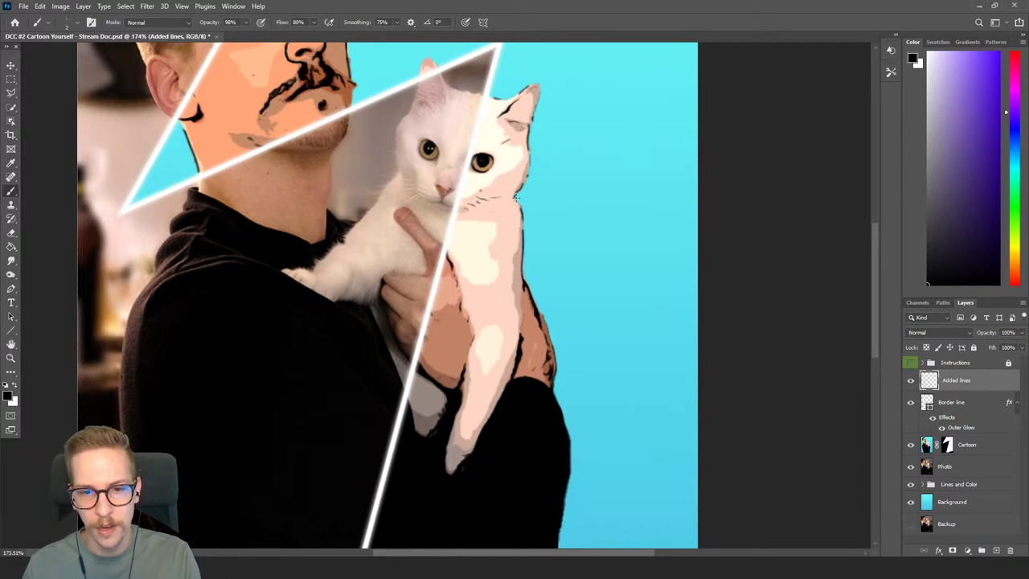
scroll(578, 219, "down", 2)
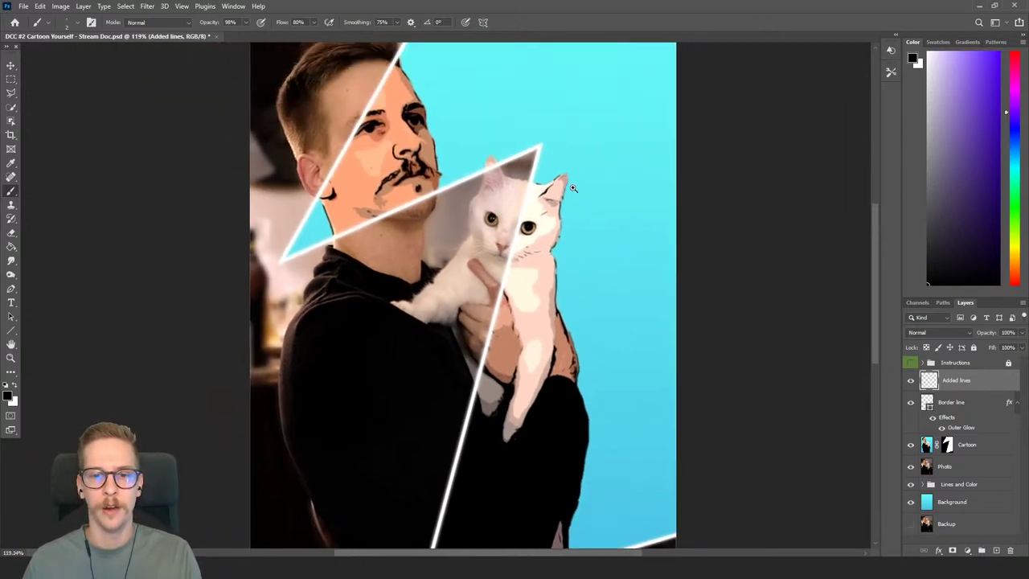
scroll(603, 163, "up", 3)
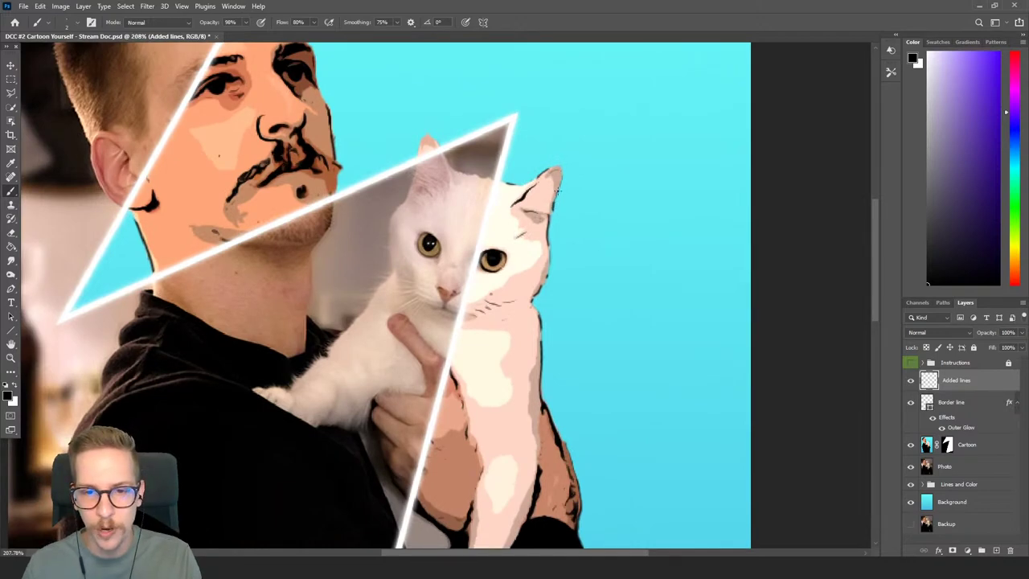
scroll(577, 201, "down", 4)
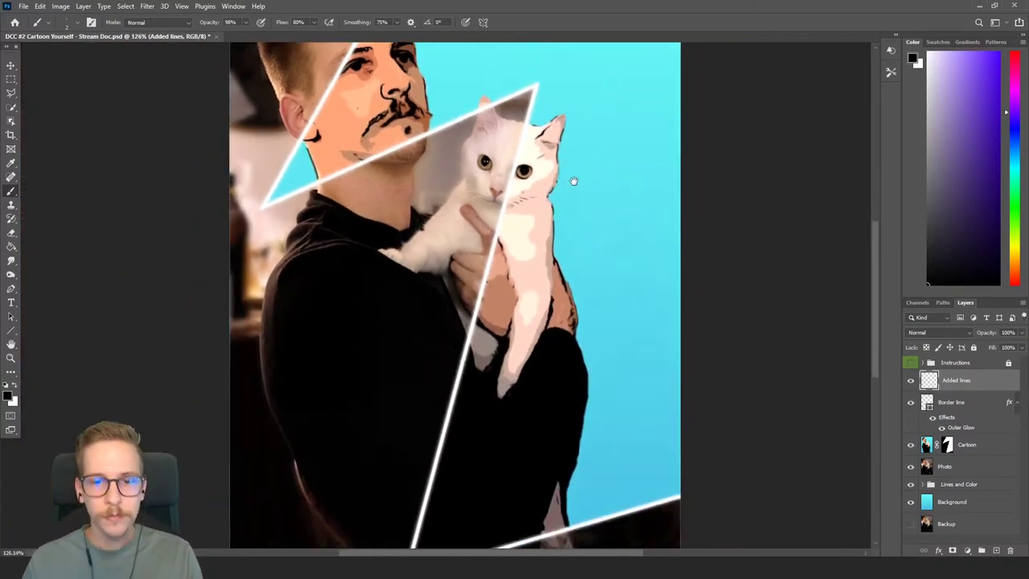
scroll(583, 278, "down", 1)
scroll(588, 233, "up", 1)
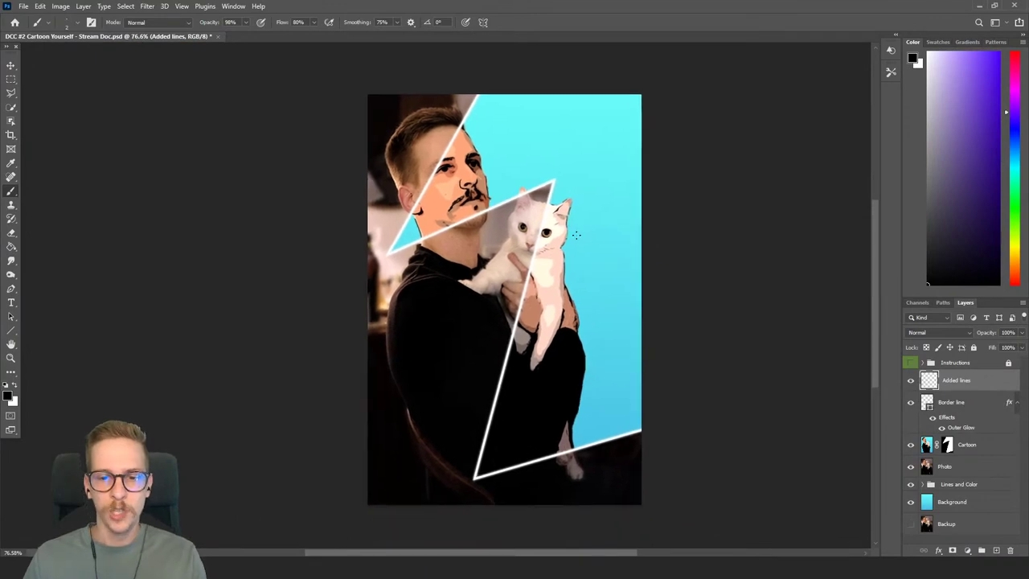
left_click_drag(572, 213, 567, 209)
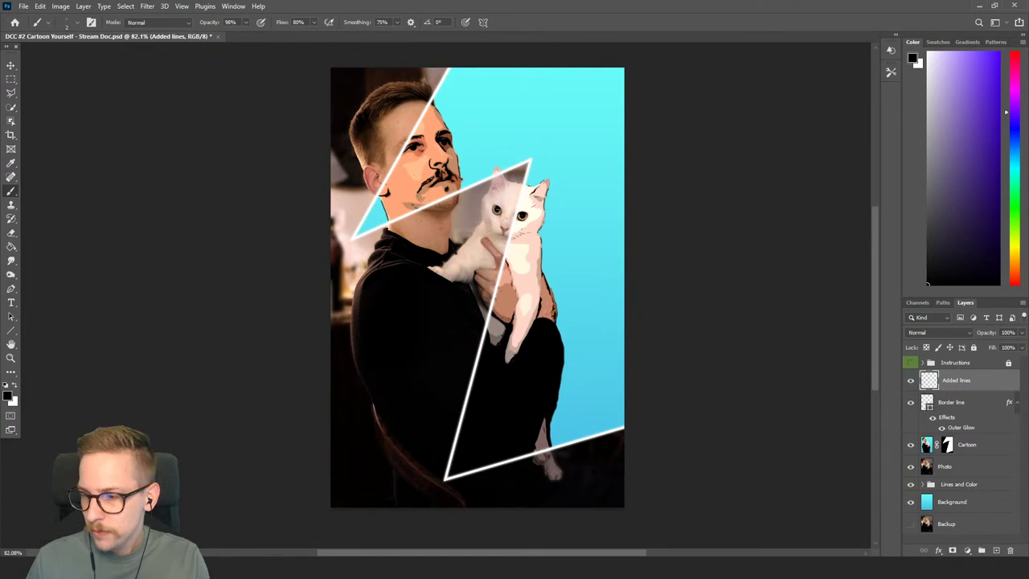
Select the brownish skin-shadow tone of the cartoon face with the Magic Wand at tolerance 10, non-contiguous and sampling all layers.
left_click_drag(11, 107, 71, 119)
scroll(434, 128, "up", 5)
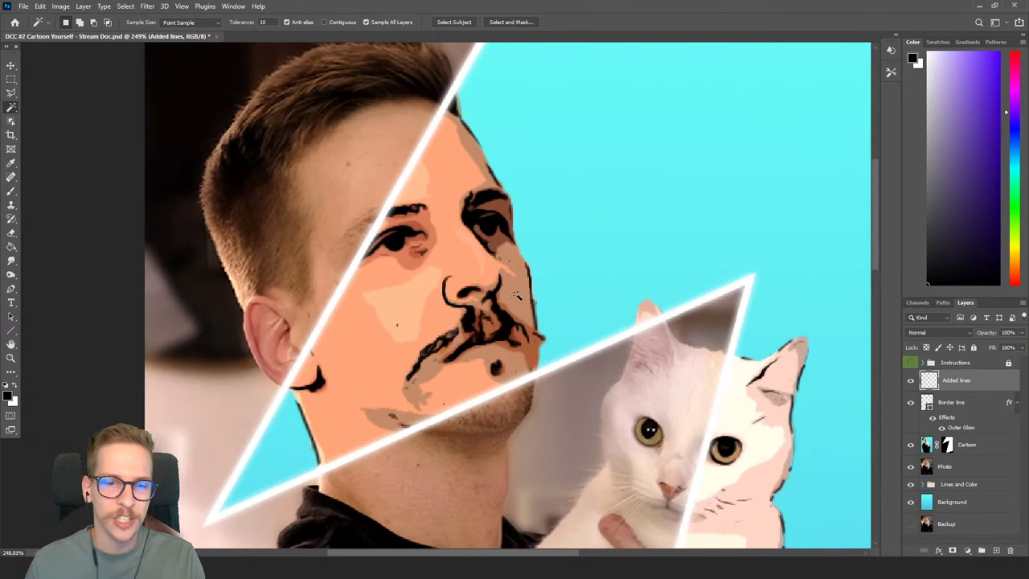
left_click_drag(543, 287, 515, 295)
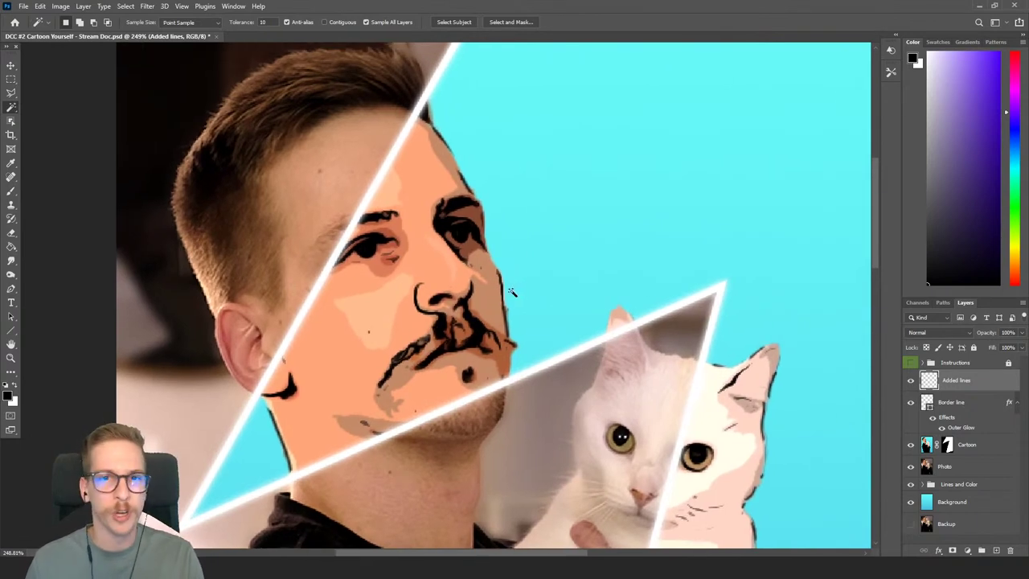
left_click(483, 298)
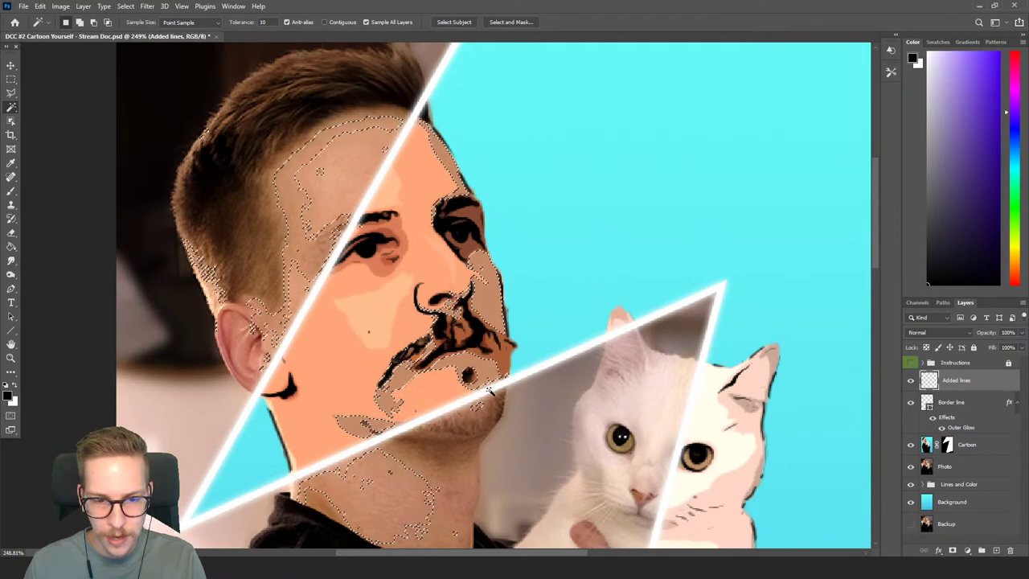
scroll(530, 421, "down", 5)
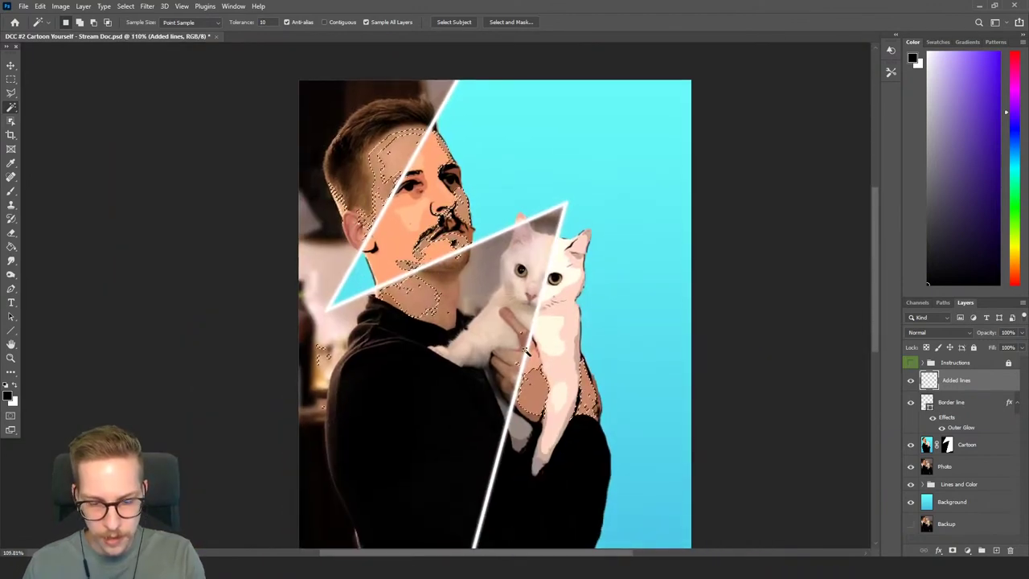
key("l")
left_click(414, 278)
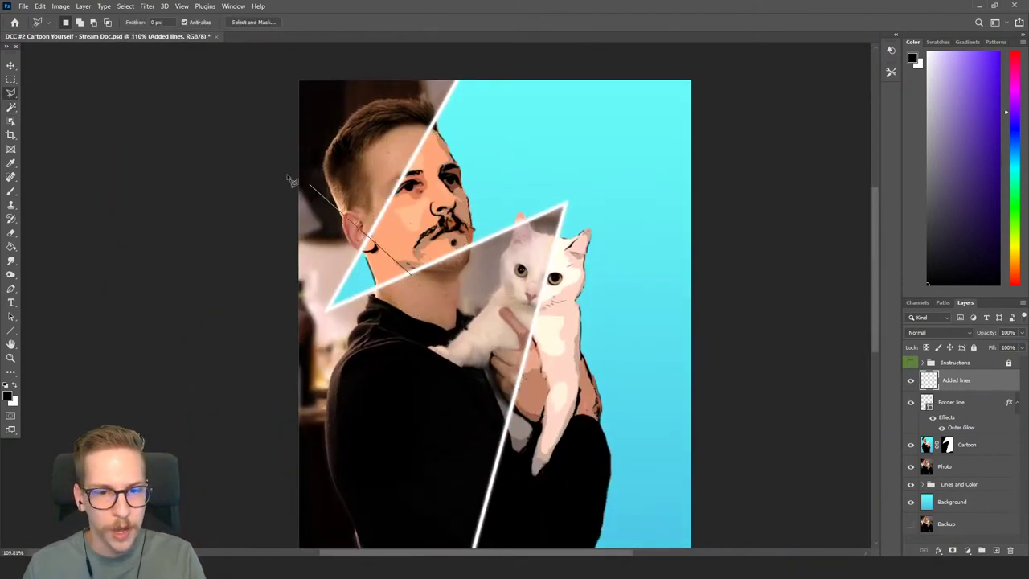
key("Escape")
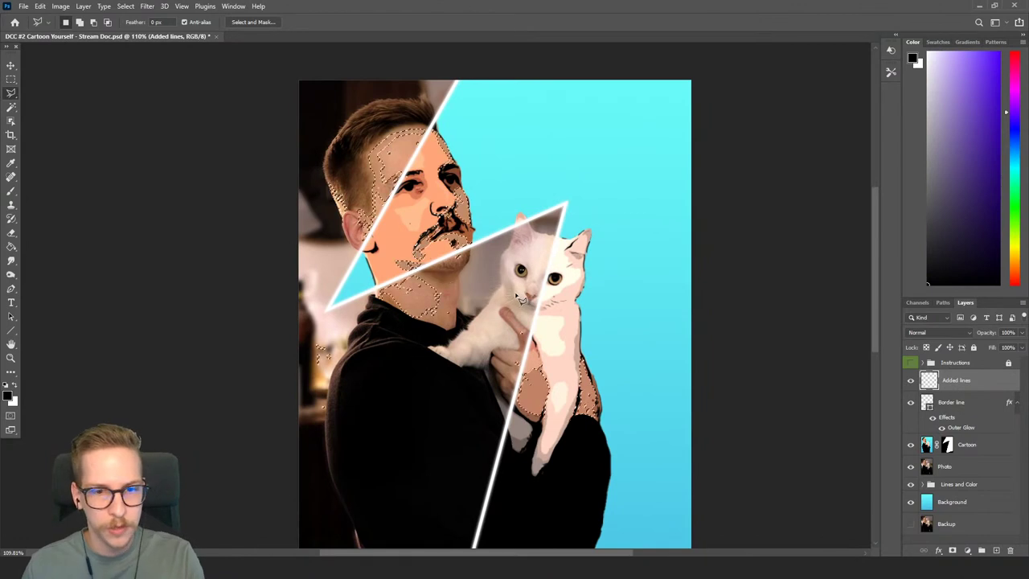
Subtract the photo areas of the head, neck and hand from the shadow selection with the freehand Lasso tool.
right_click(9, 94)
left_click(48, 93)
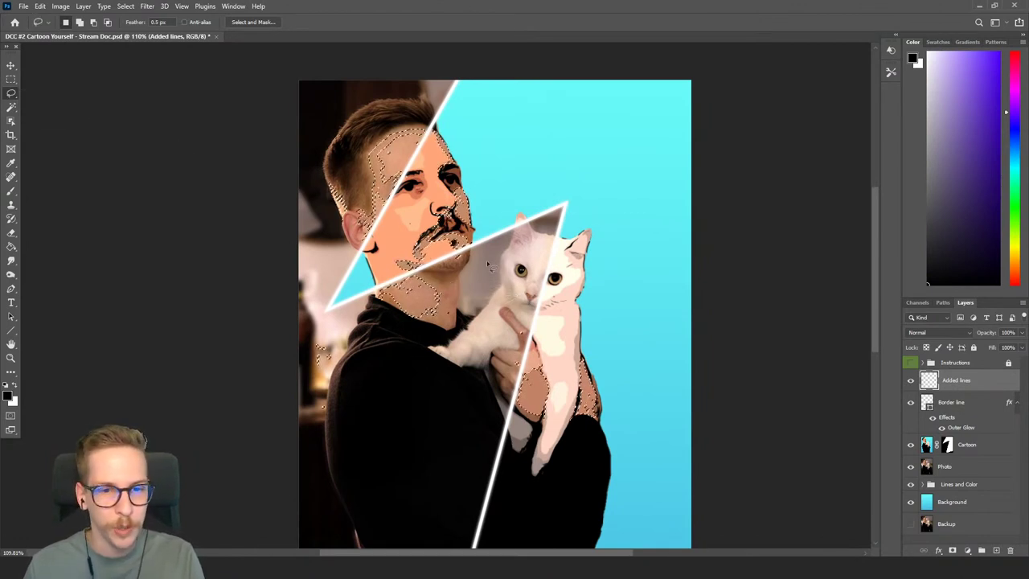
mouse_move(426, 279)
left_mouse_down()
mouse_move(374, 304)
mouse_move(487, 317)
mouse_move(412, 275)
left_mouse_up()
mouse_move(372, 95)
left_mouse_down()
mouse_move(432, 123)
mouse_move(412, 184)
mouse_move(363, 241)
mouse_move(303, 160)
mouse_move(337, 113)
left_mouse_up()
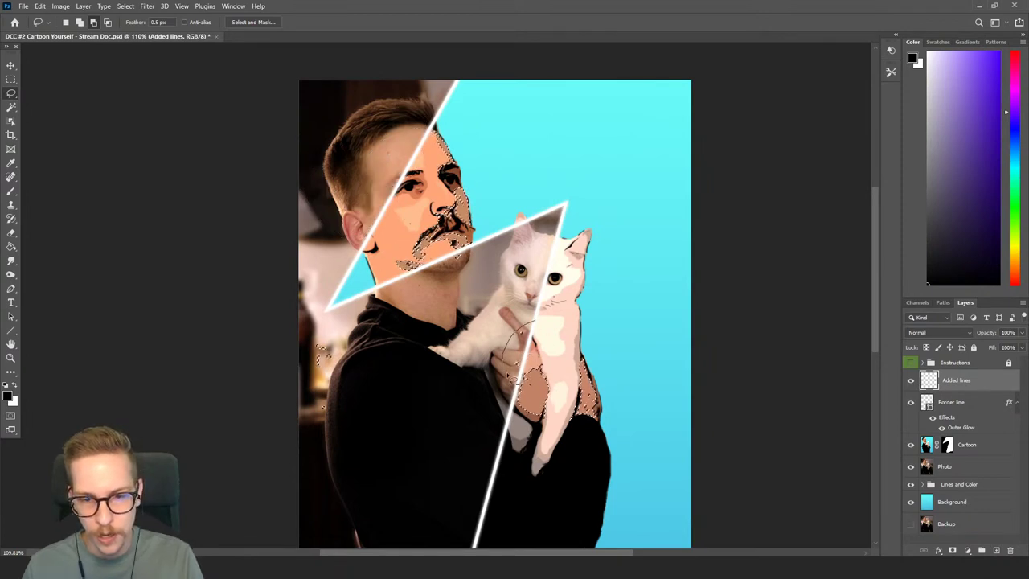
Add a Hue/Saturation adjustment layer from the selection and set Hue to -10 and Saturation to +20.
scroll(555, 321, "down", 3)
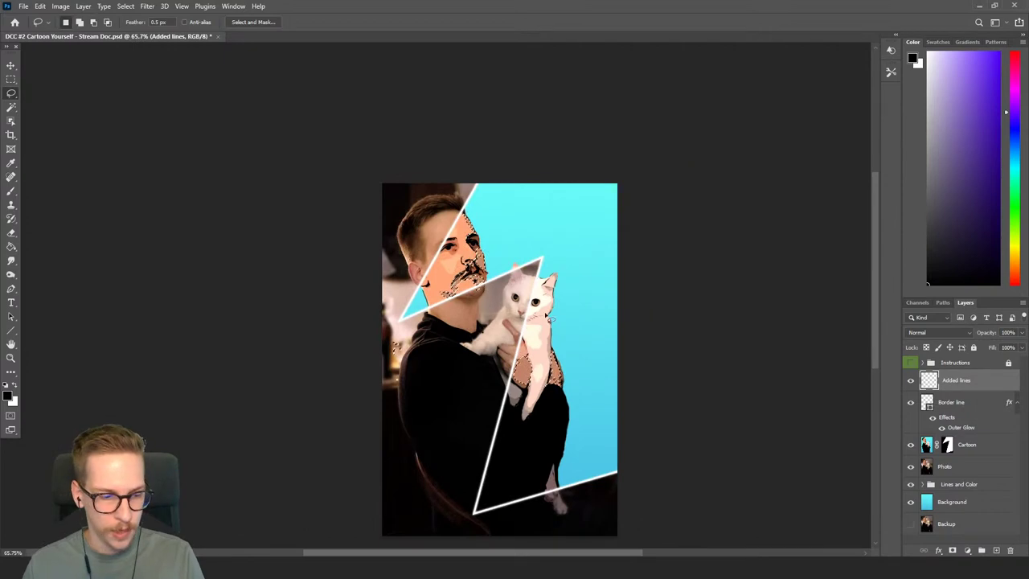
left_click(83, 7)
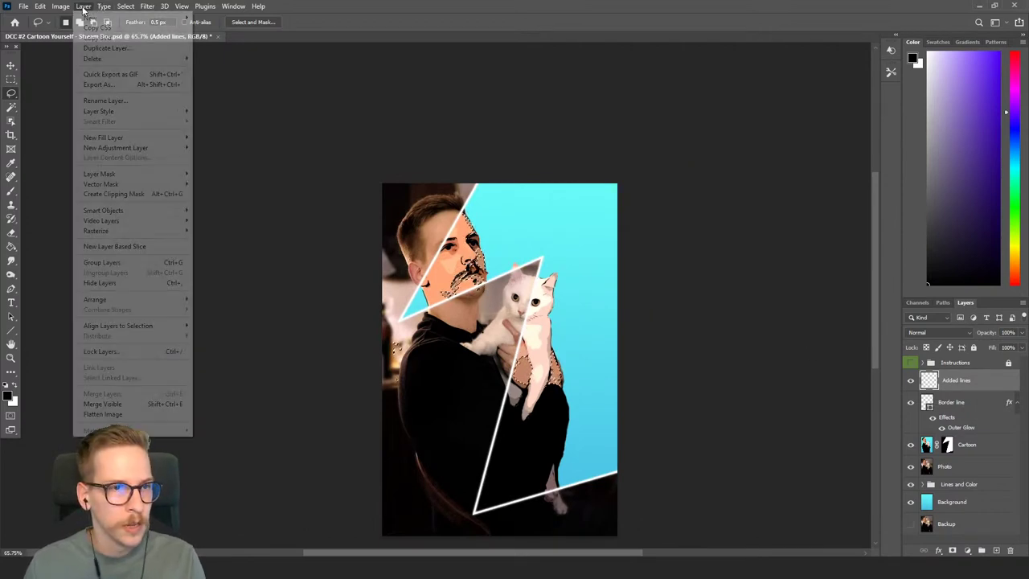
mouse_move(125, 150)
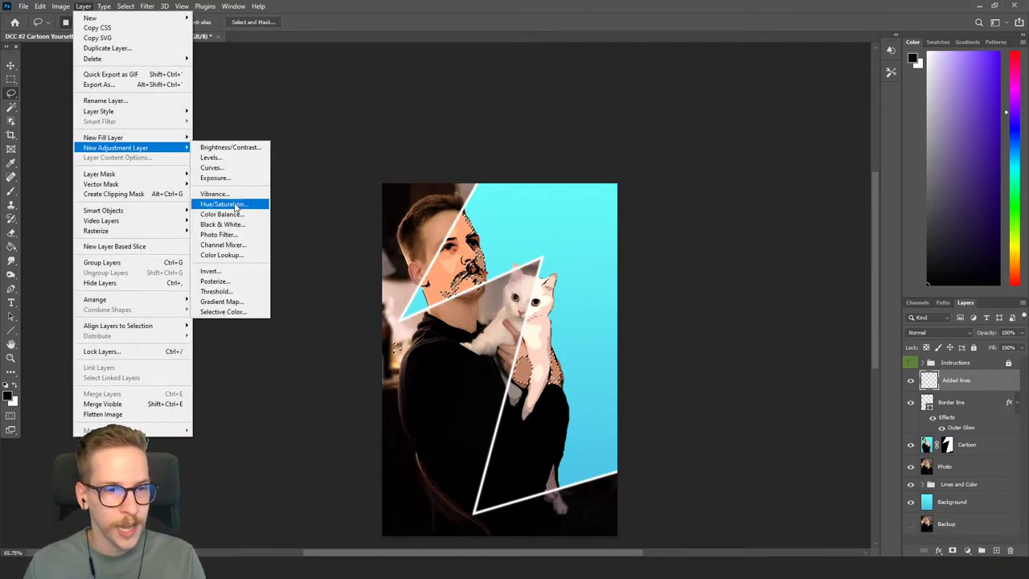
left_click(227, 205)
left_click(800, 353)
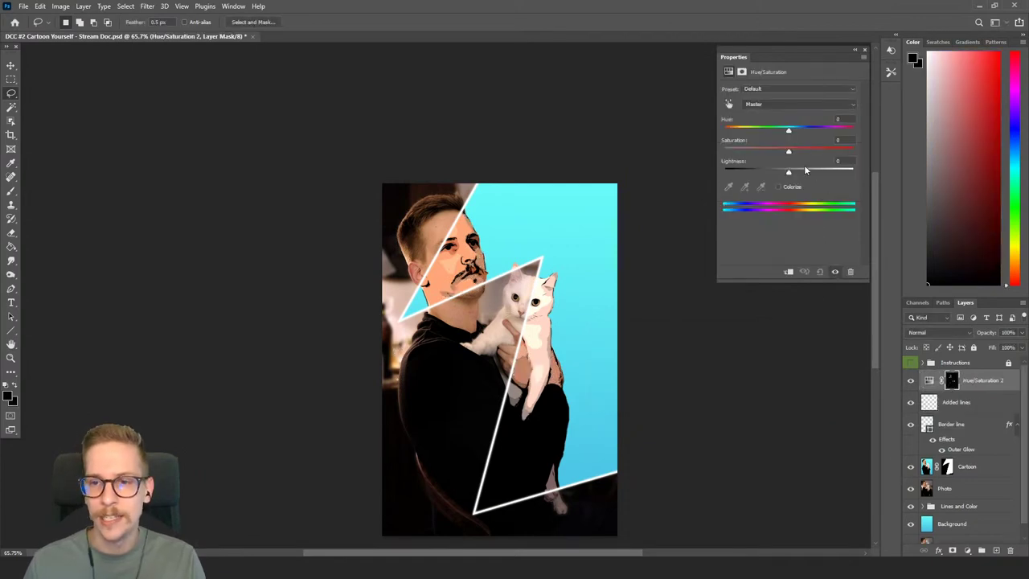
left_click_drag(791, 156, 784, 135)
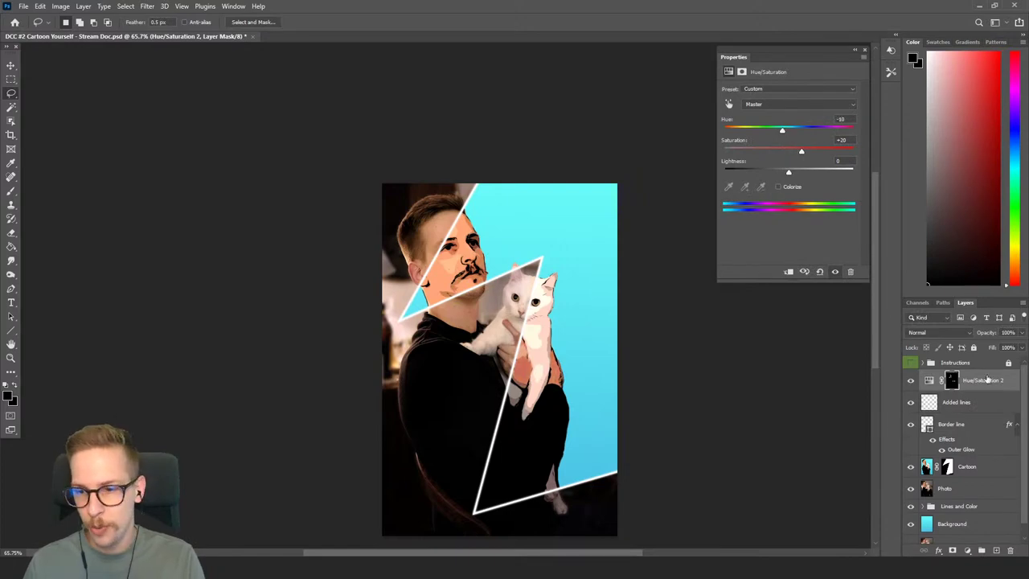
Paint black on the Hue/Saturation layer's mask with the Airbrush to remove the colour shift from the hands, and close the adjustment's properties.
left_click(950, 384)
key("b")
right_click(540, 307)
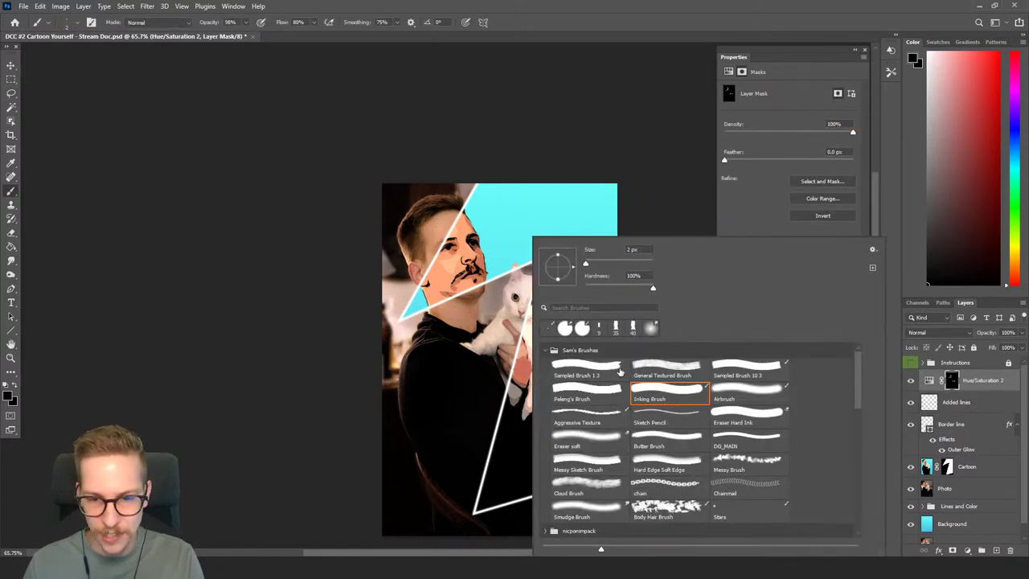
left_click(724, 396)
left_click(631, 156)
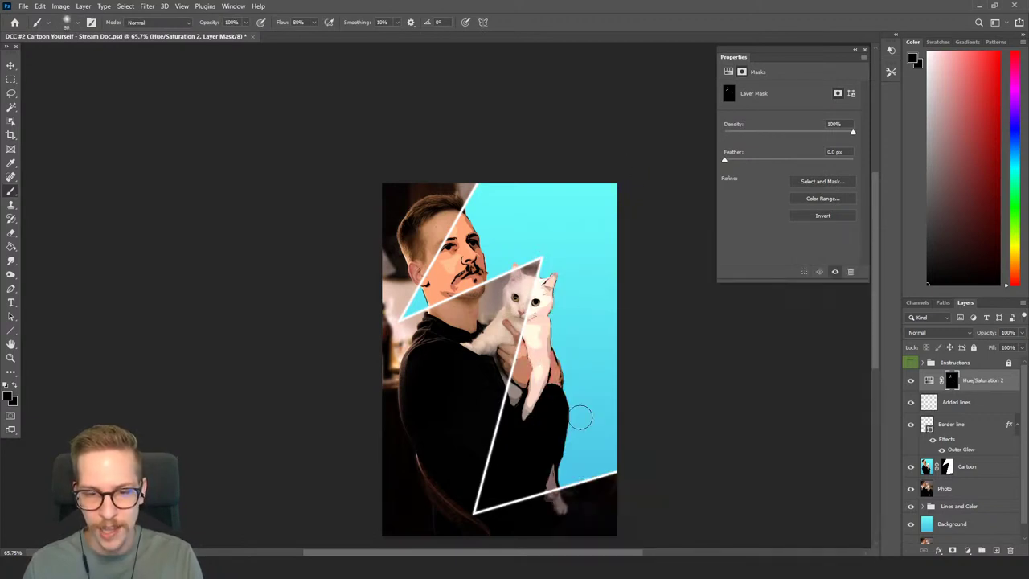
scroll(581, 417, "up", 3)
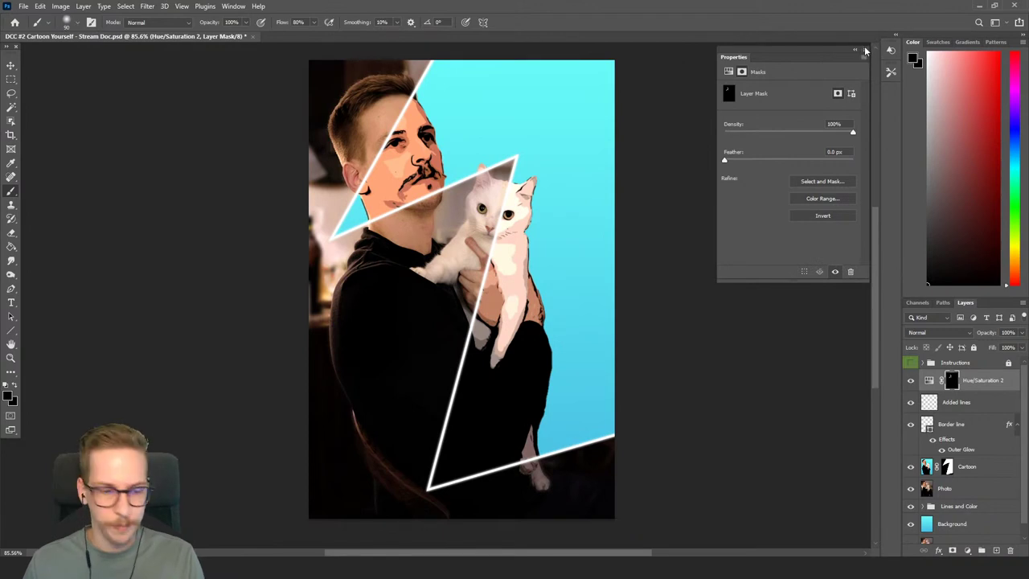
left_click(866, 51)
scroll(702, 135, "down", 3)
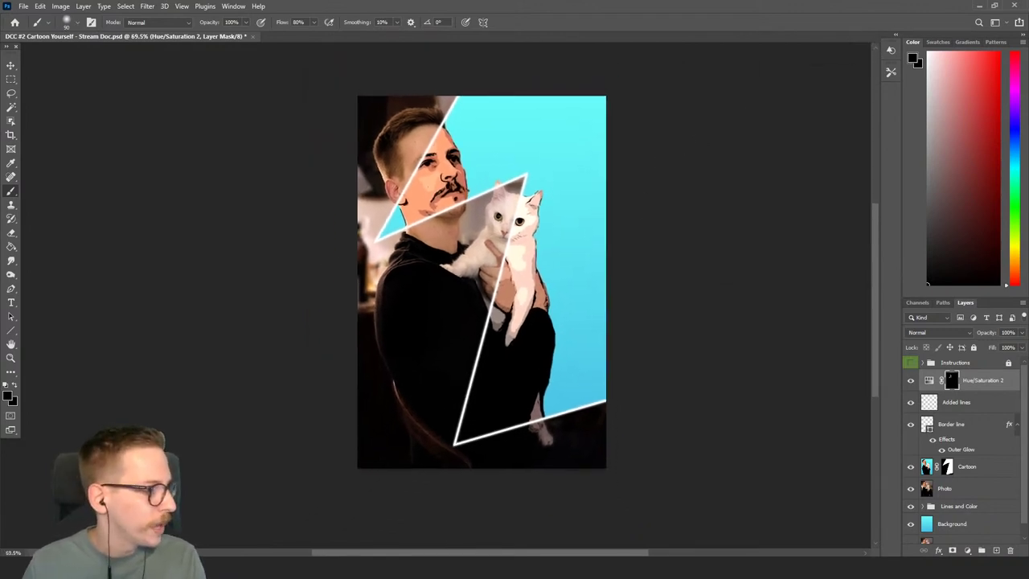
Switch to Discord and look back through the posted artworks and feedback in the Adobe Photoshop server's challenge channel.
key("alt+Tab")
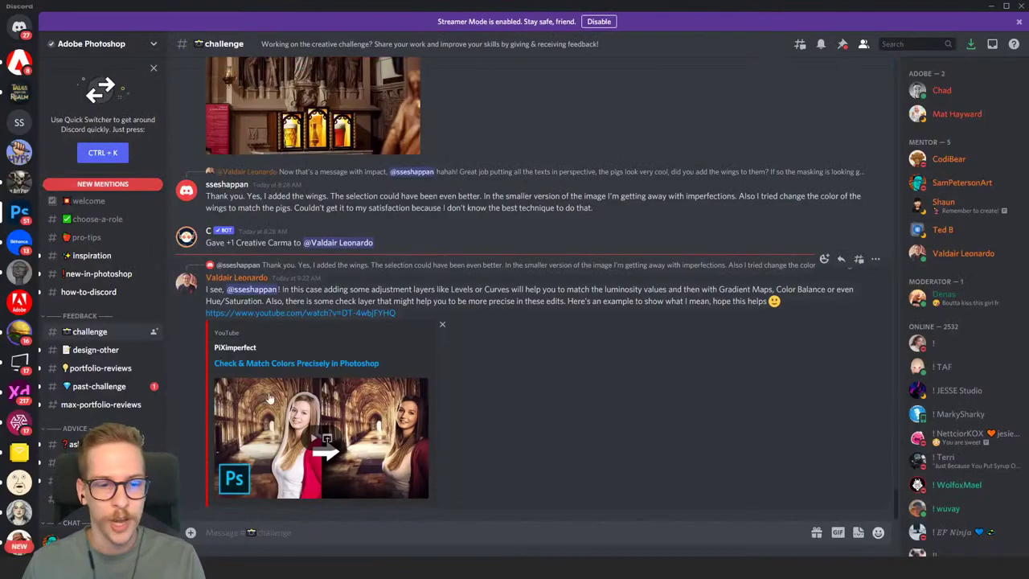
scroll(456, 260, "up", 3)
scroll(453, 257, "up", 10)
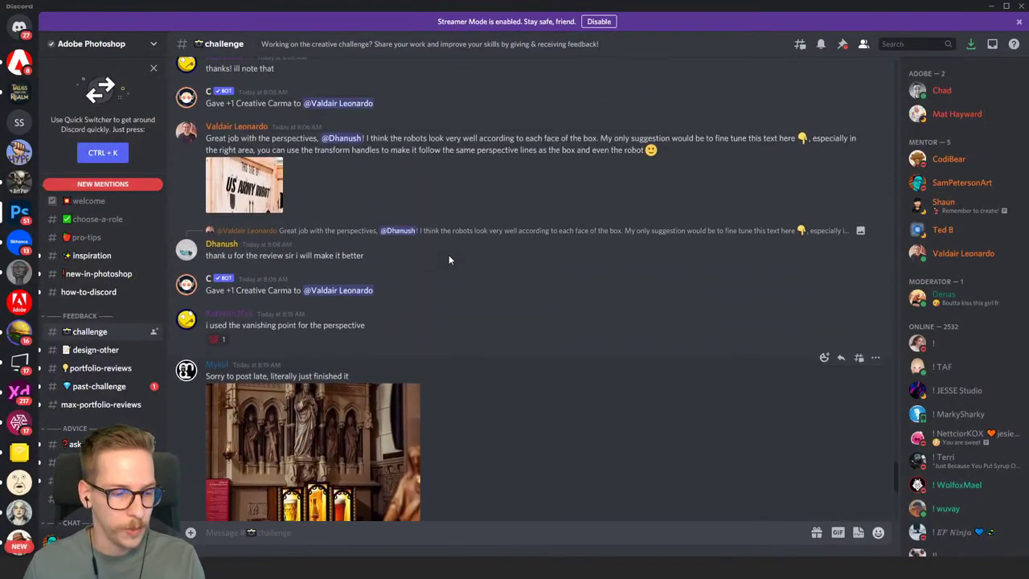
scroll(451, 260, "up", 10)
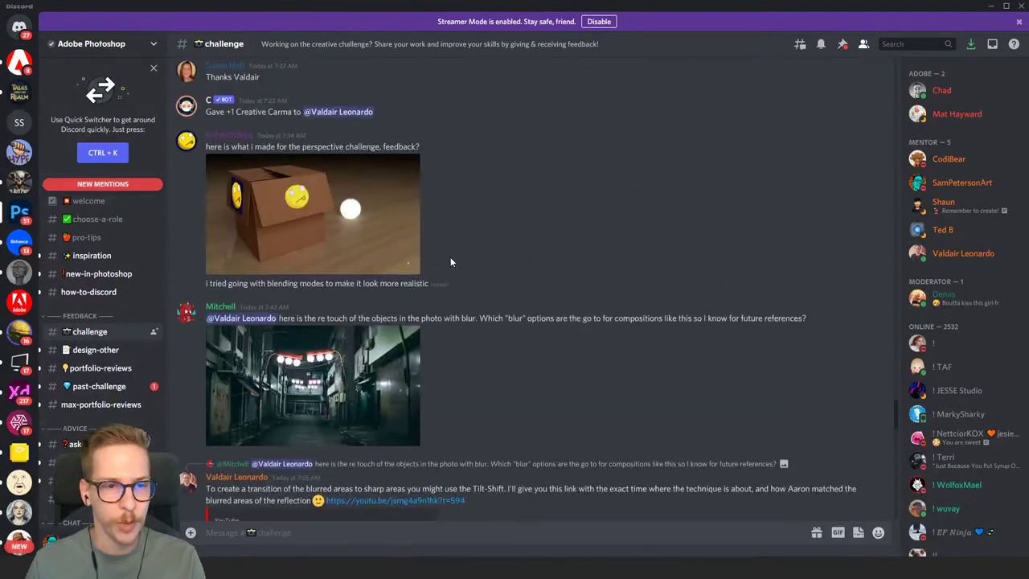
scroll(461, 262, "up", 10)
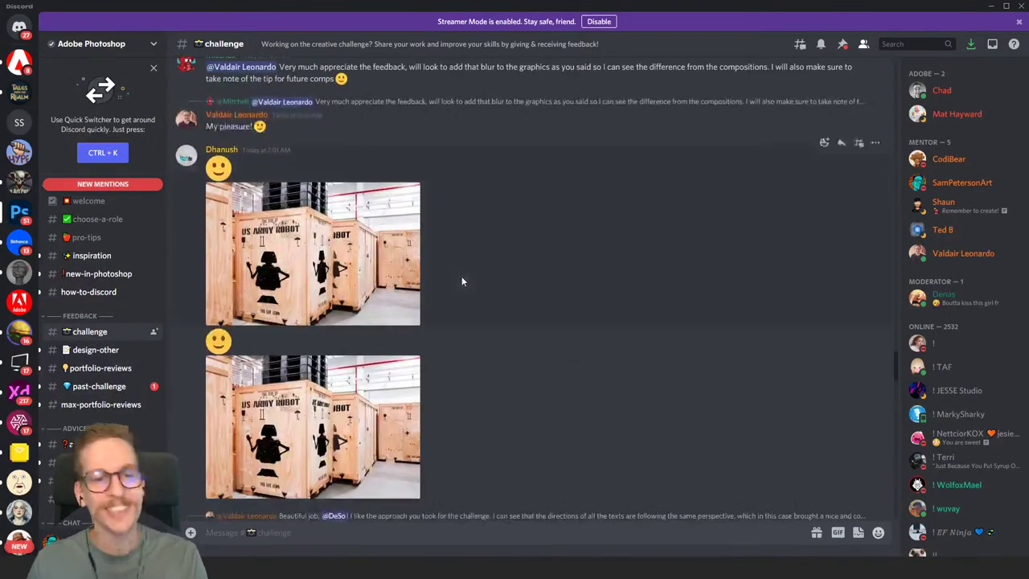
scroll(460, 270, "up", 6)
scroll(460, 274, "up", 5)
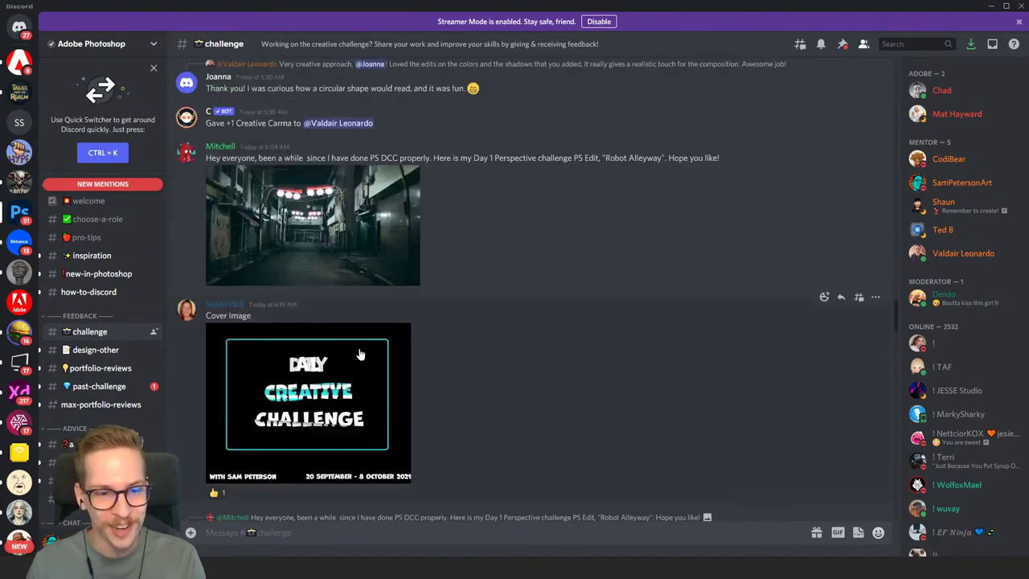
scroll(471, 300, "up", 10)
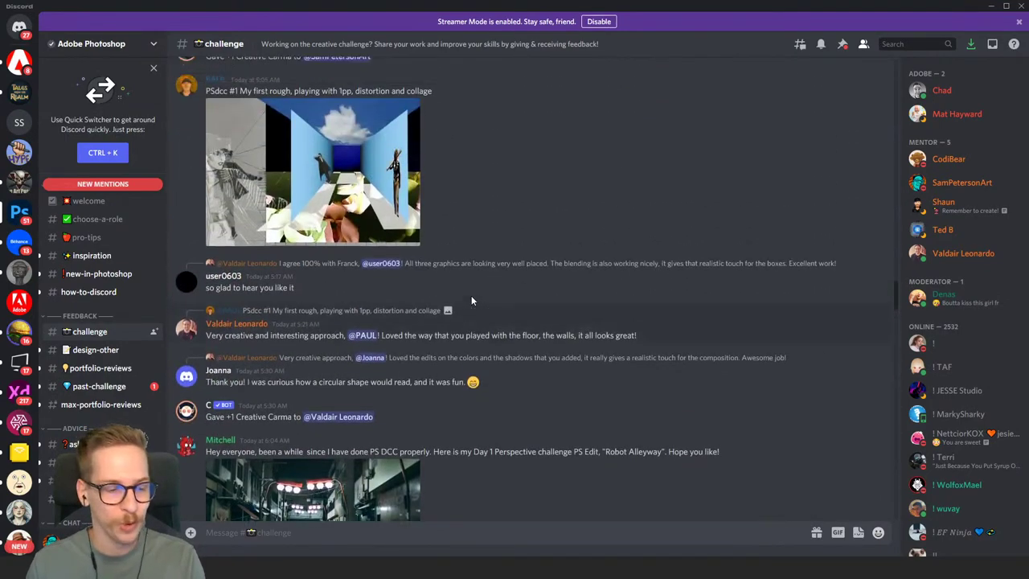
scroll(472, 296, "up", 4)
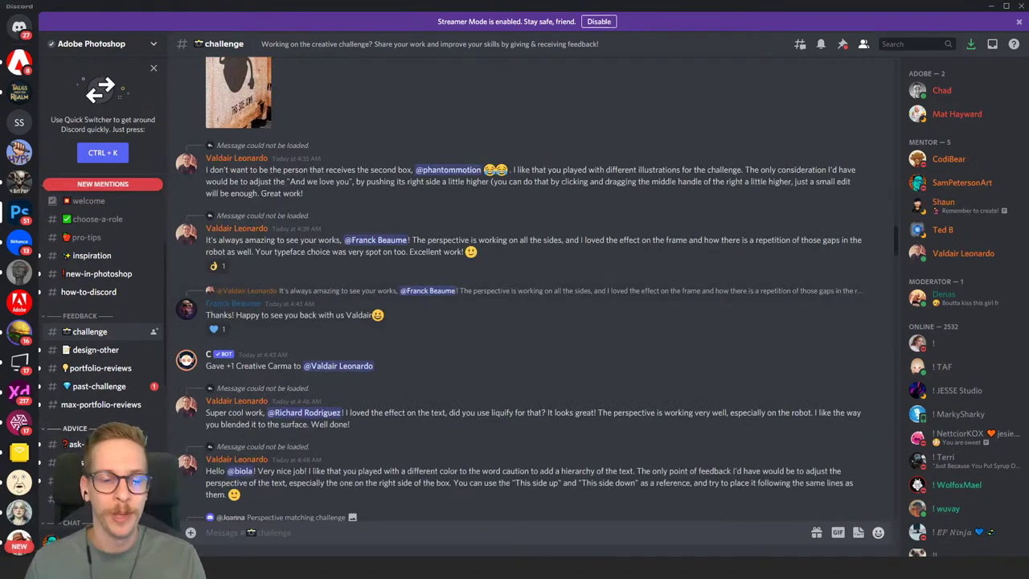